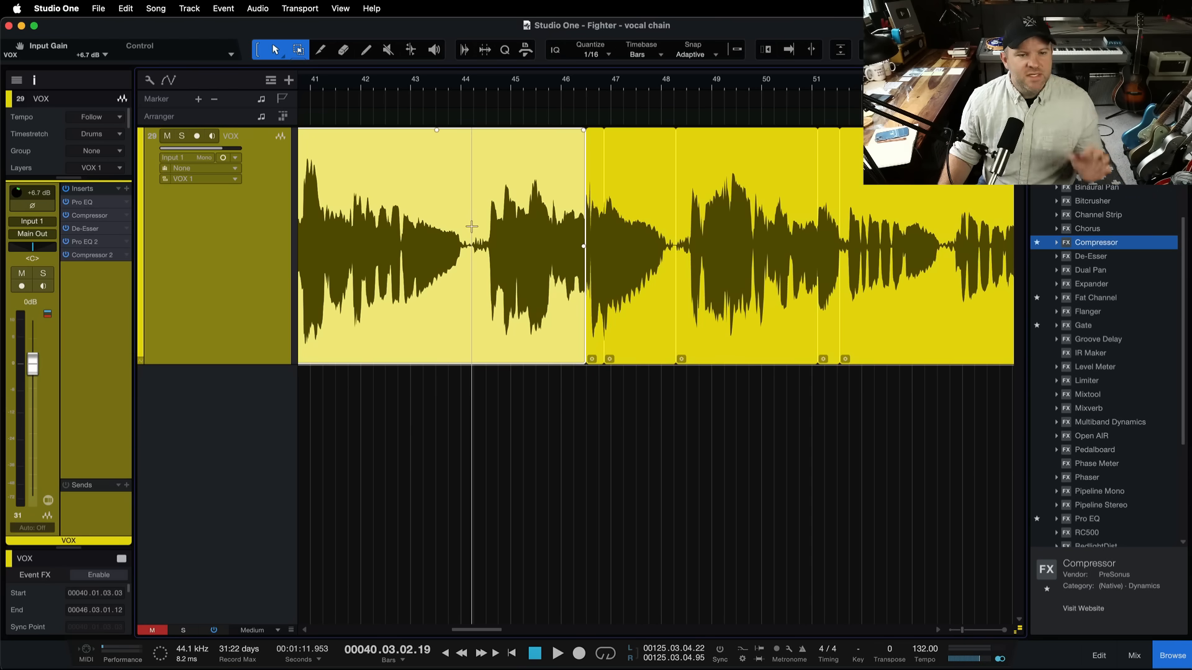
Step: Play the start of the VOX vocal, from about bar 40, with its full insert chain active
scroll(509, 232, up, 3)
scroll(509, 231, down, 3)
scroll(509, 231, left, 3)
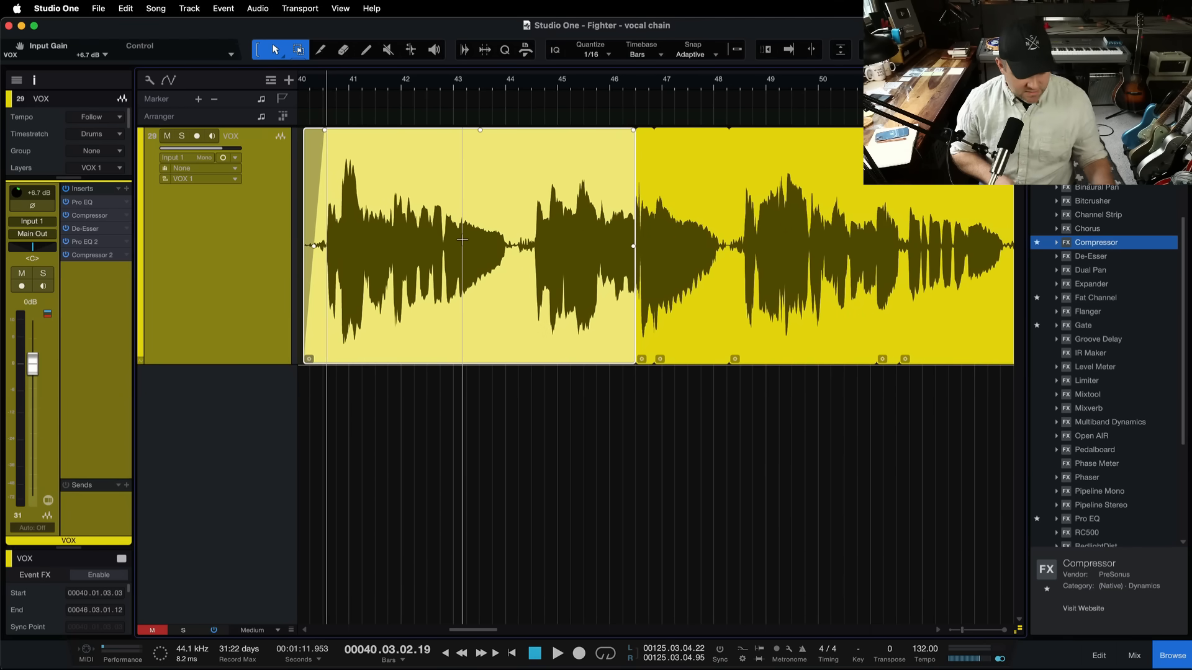
key(space)
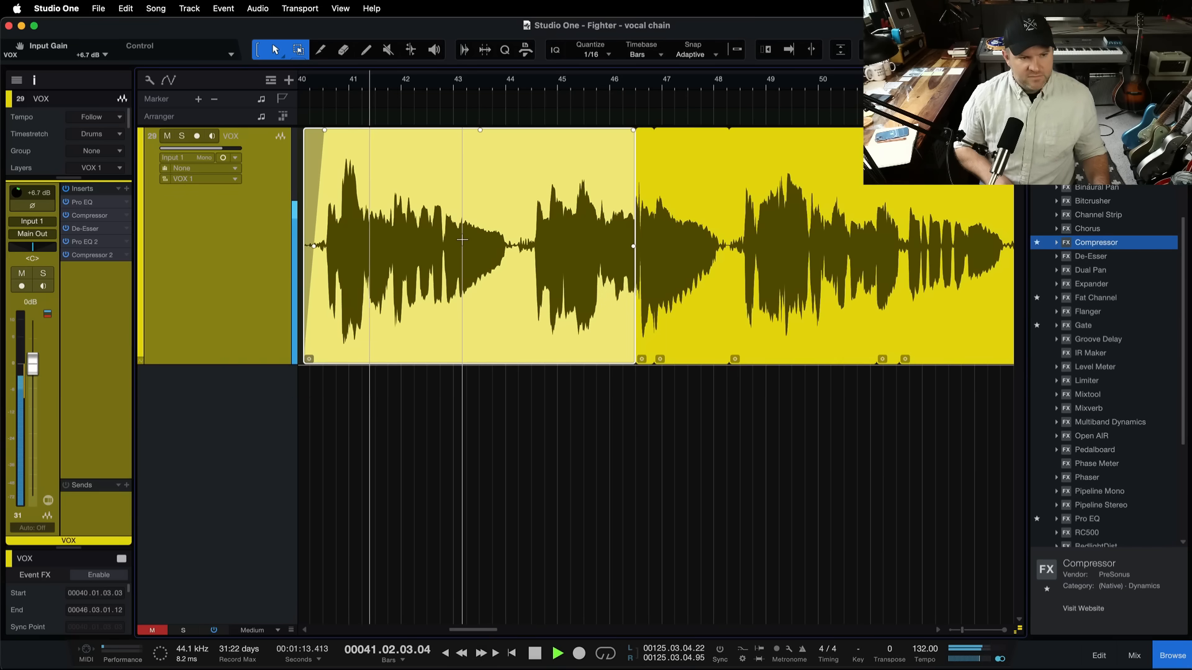
key(space)
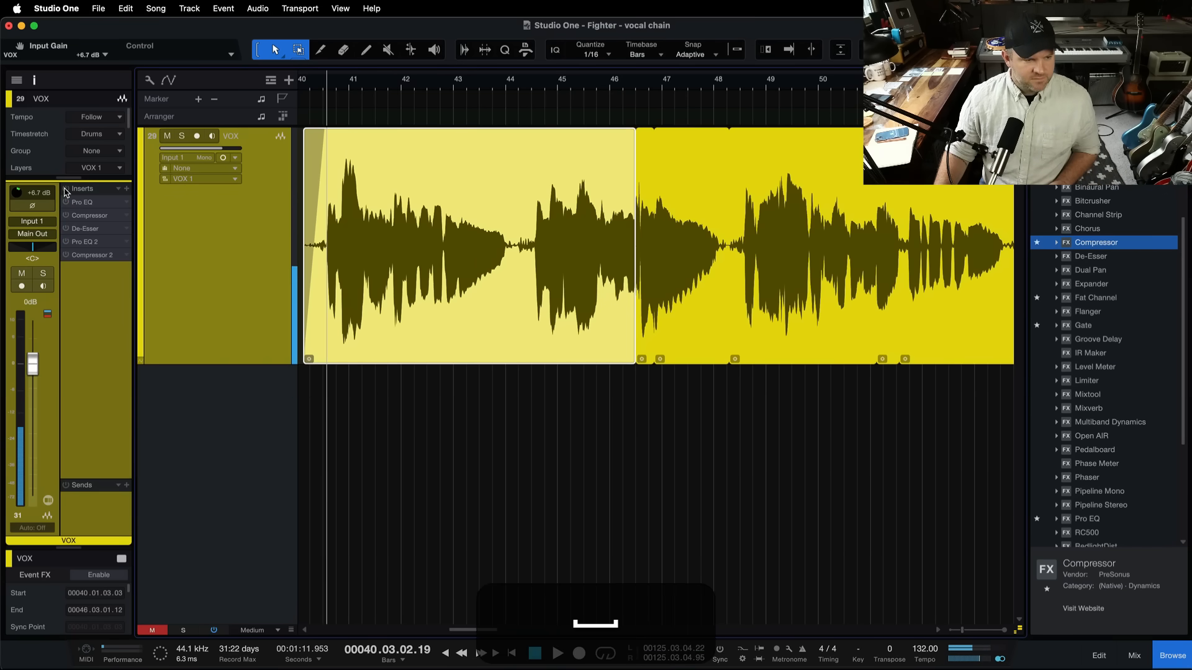
Step: Bypass all inserts on the VOX track, solo the track and play back the dry vocal
key(space)
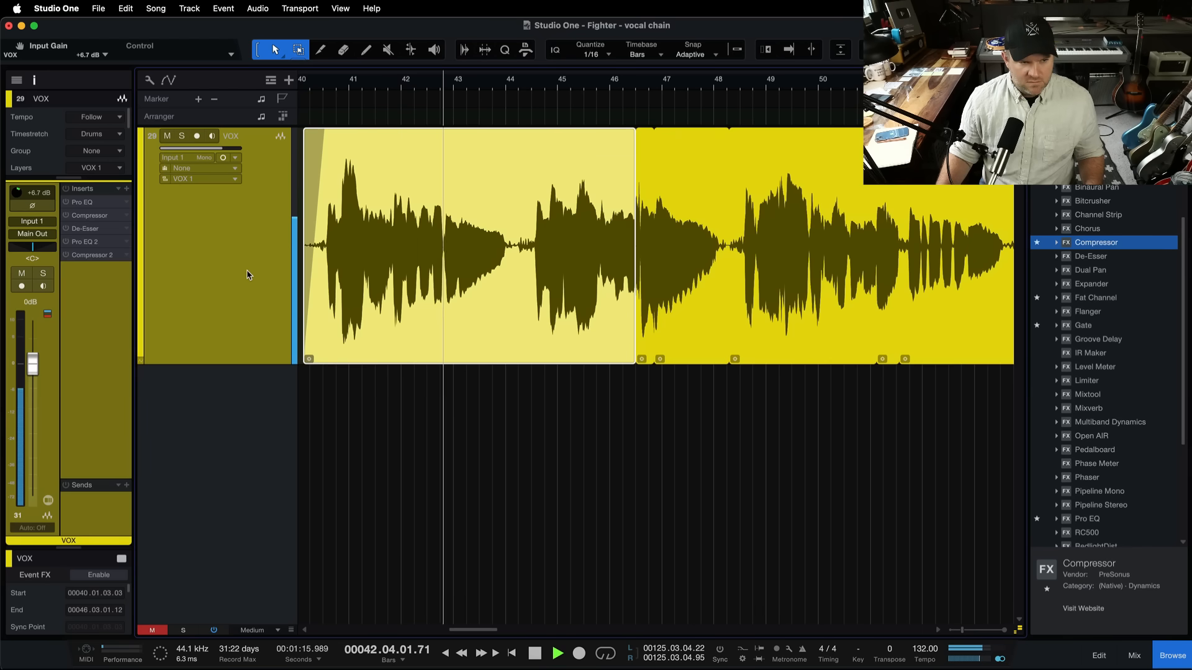
key(space)
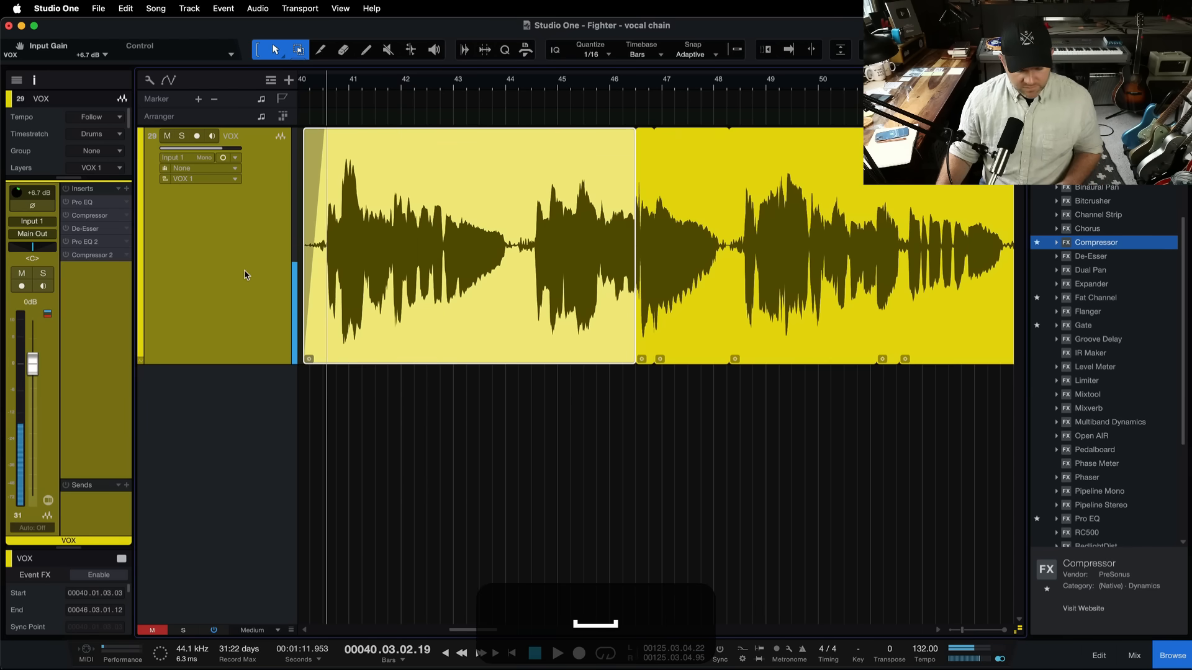
key(s)
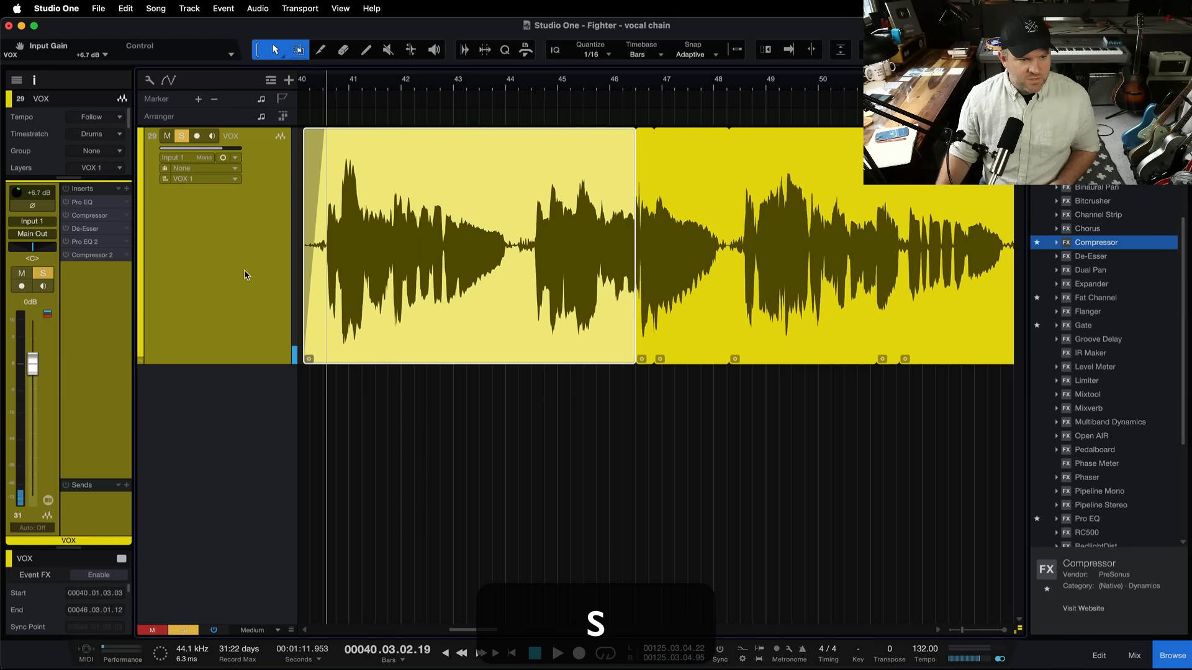
key(space)
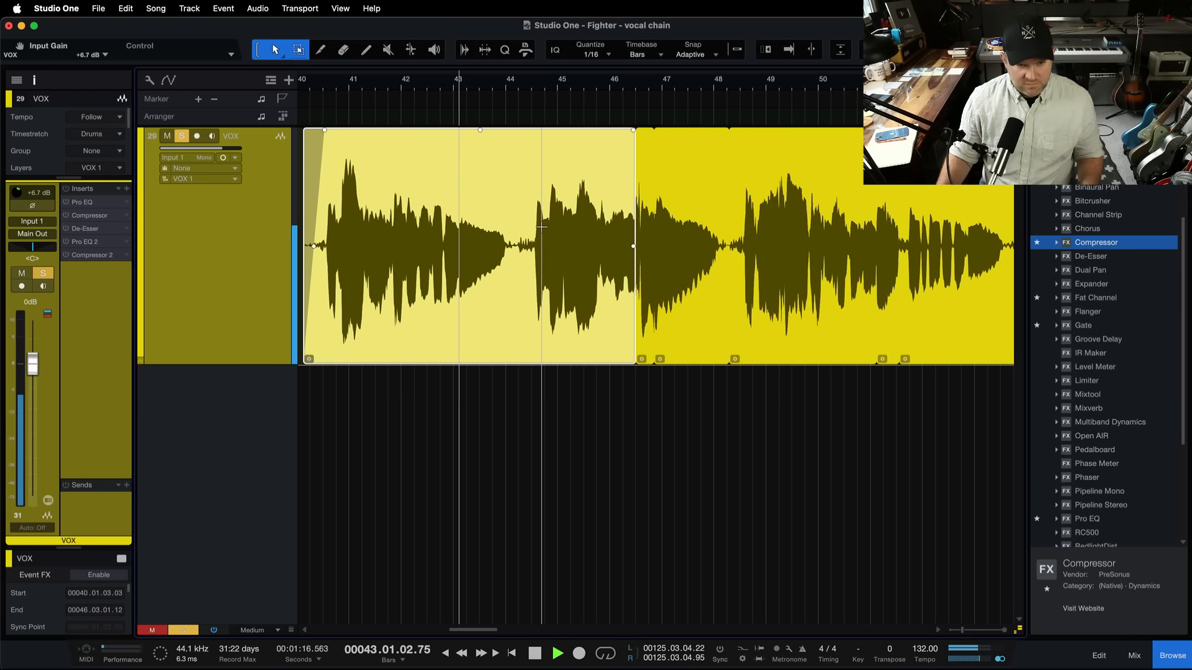
key(space)
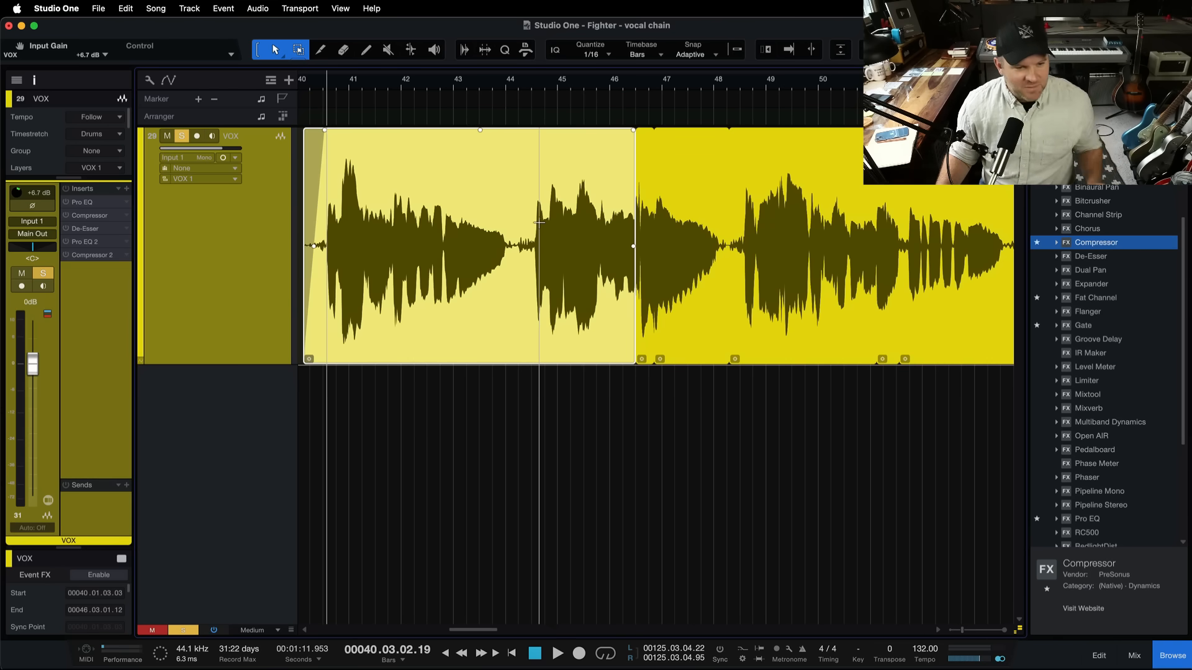
Step: Activate the first Pro EQ insert on the VOX track and open its editor over the arrangement
key(e)
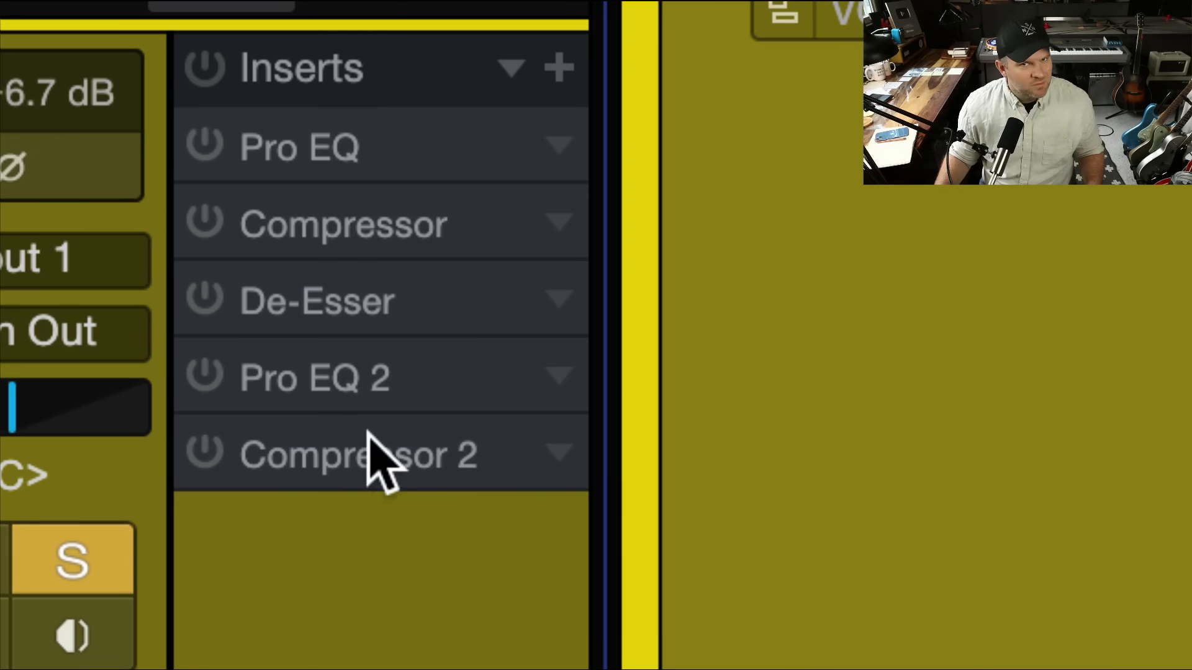
click(205, 144)
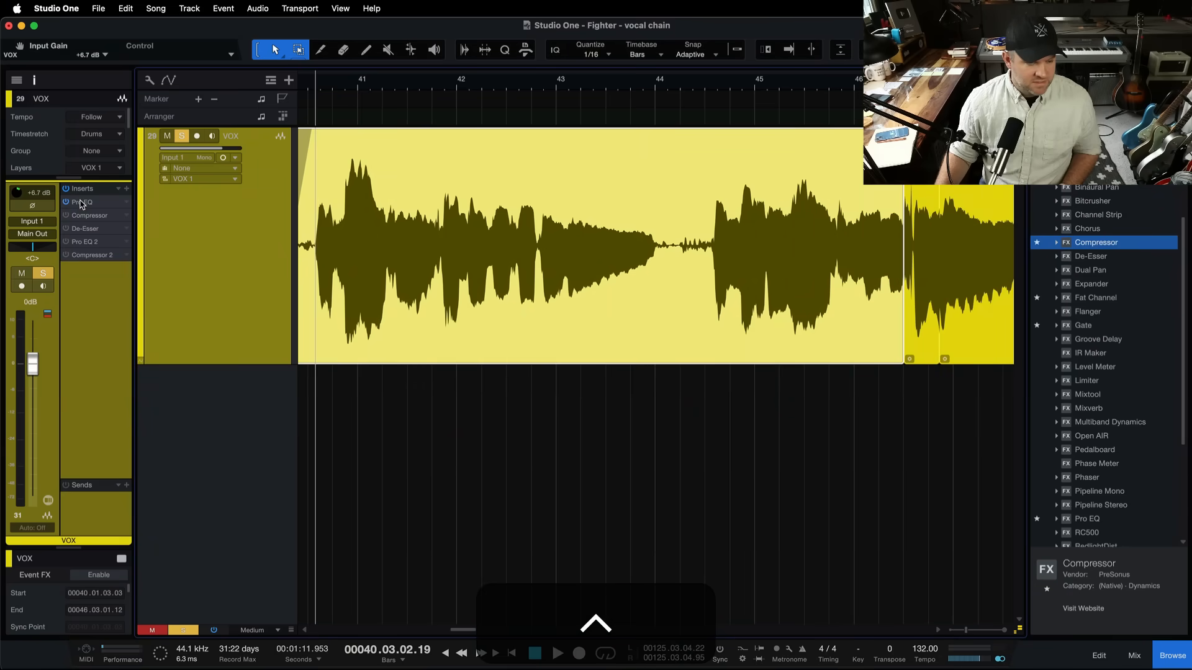
double_click(285, 163)
drag(471, 180, 346, 64)
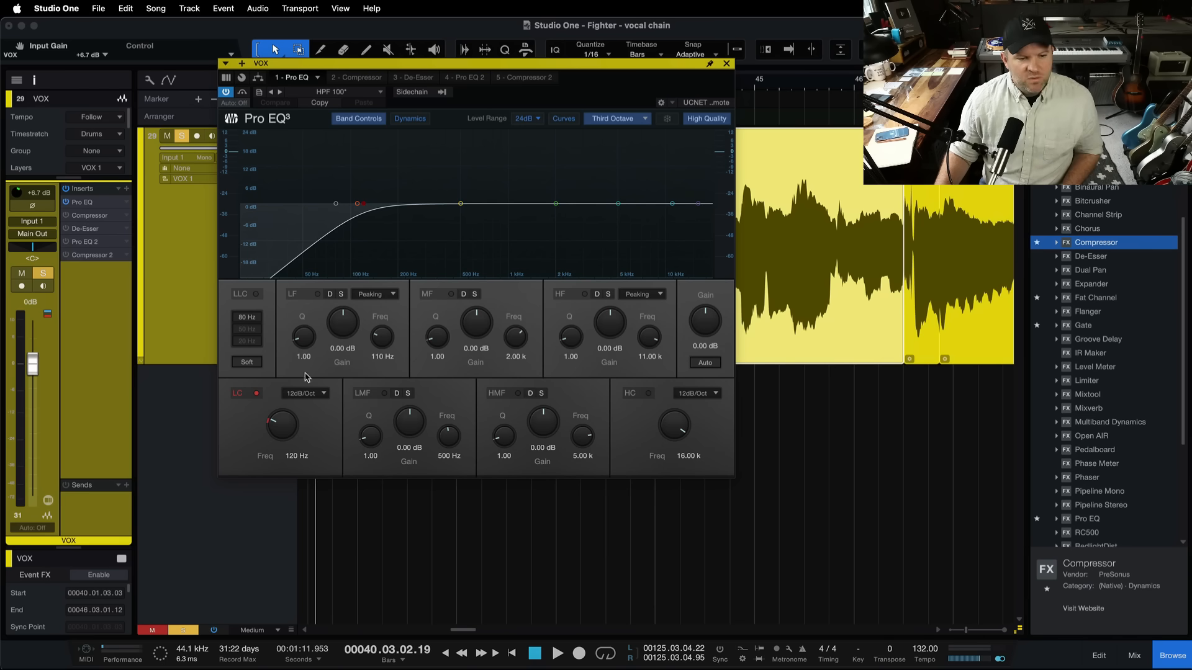
Step: Set the Pro EQ's LF band to 51.5 Hz and audition the low rumble with that band temporarily soloed
click(342, 295)
drag(377, 334, 377, 349)
key(space)
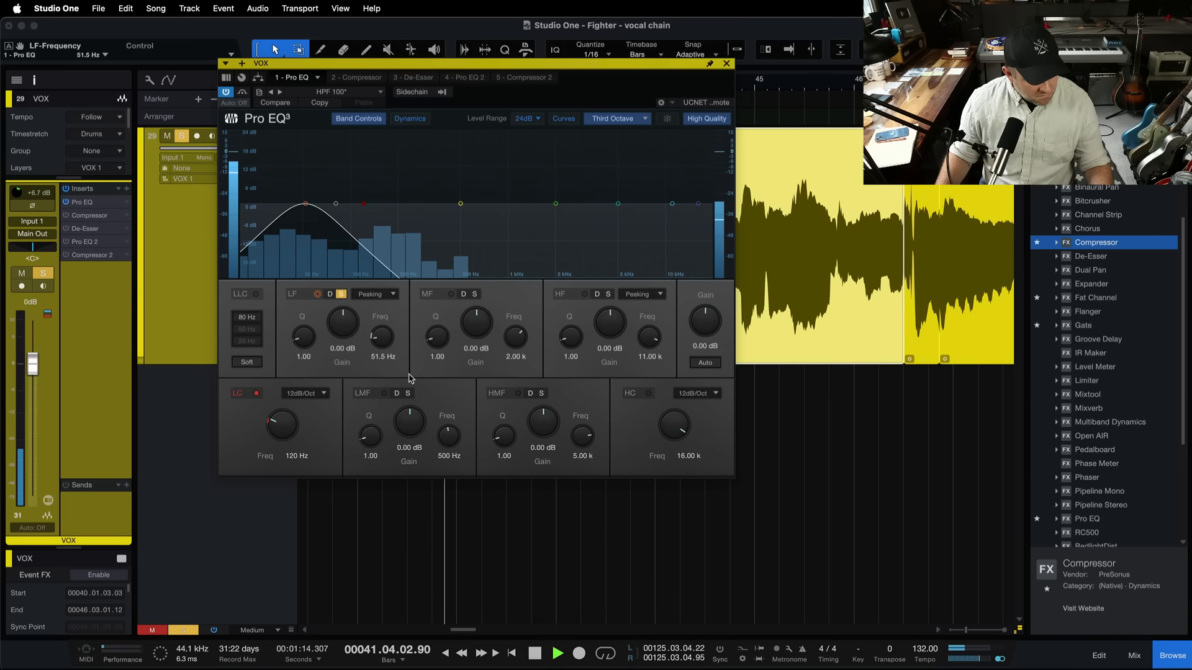
key(space)
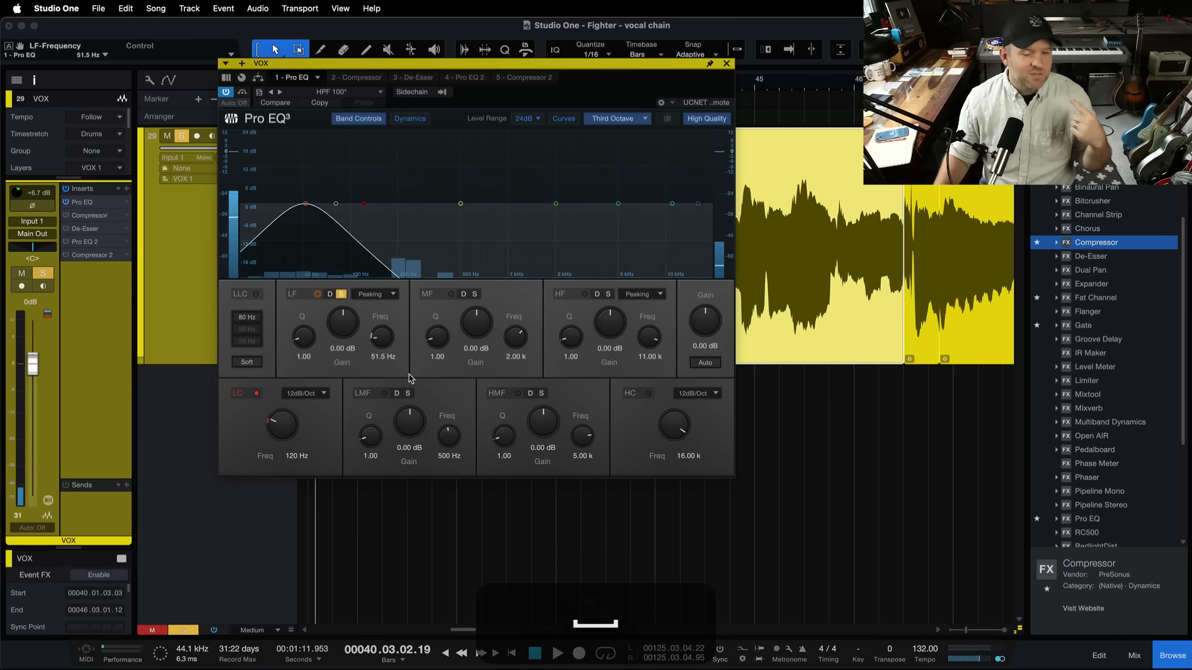
click(342, 295)
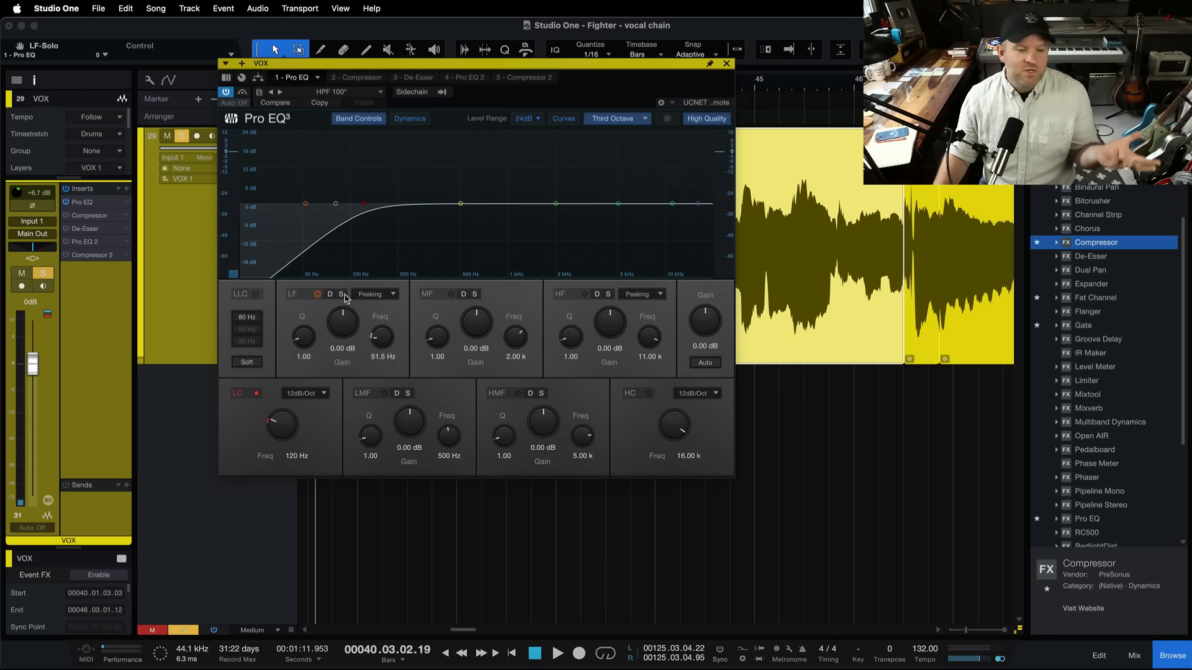
Step: Compare the soloed vocal with the Pro EQ bypassed and active, leave the EQ on and close its editor
click(227, 93)
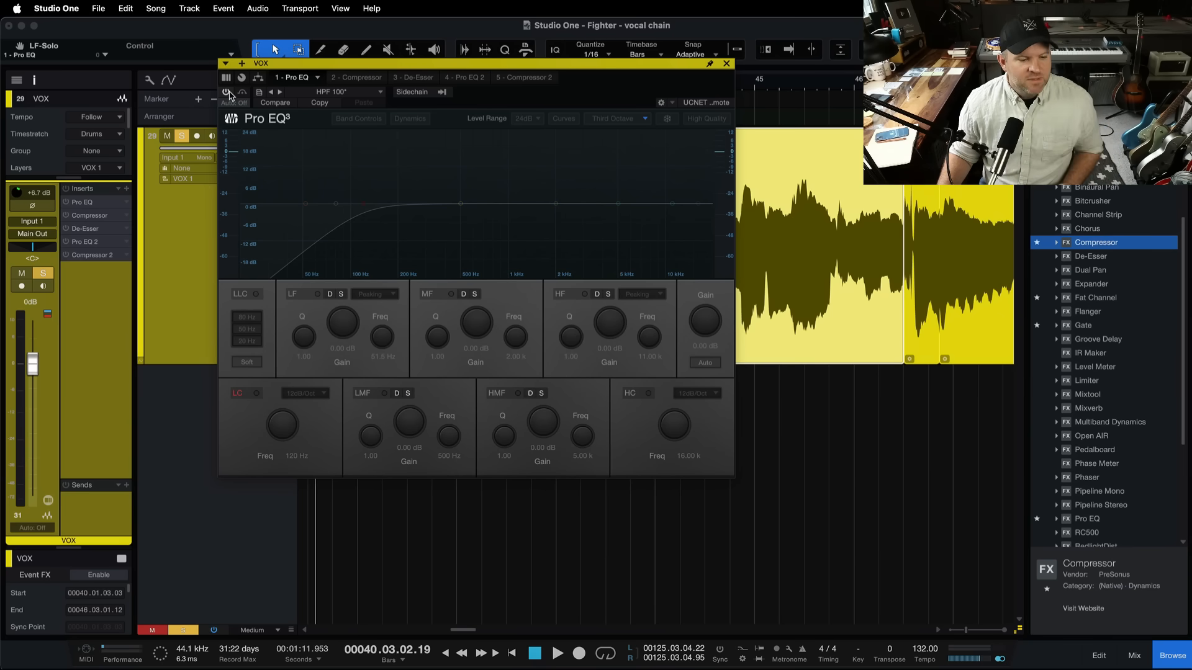
click(228, 93)
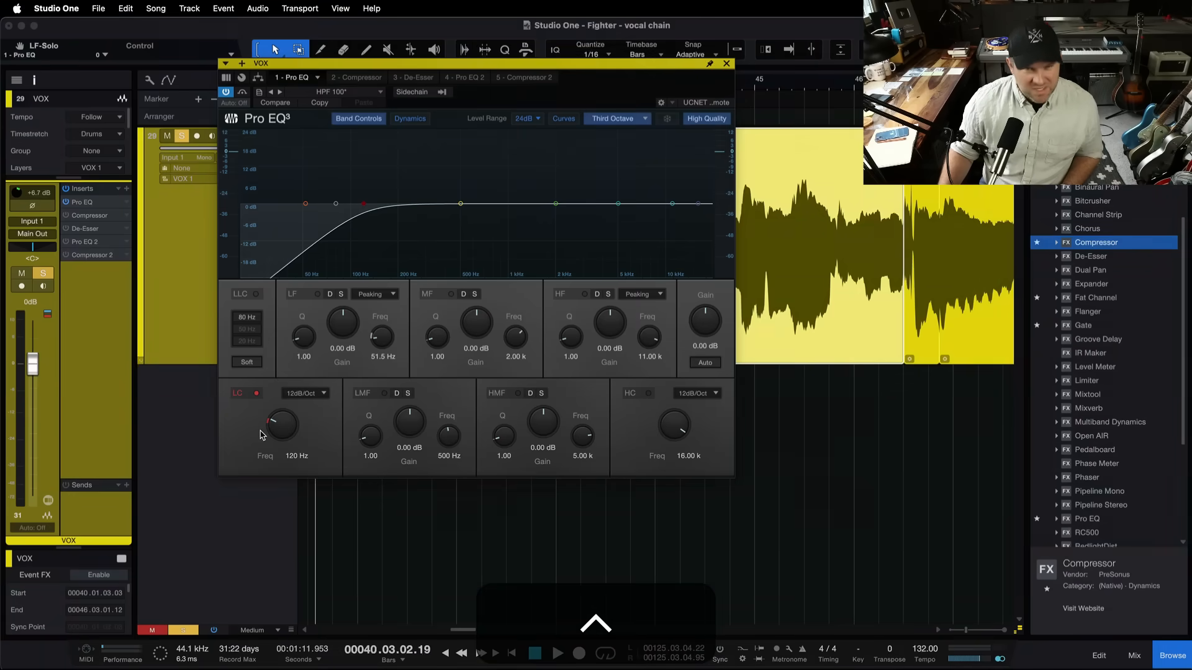
click(226, 93)
click(225, 92)
click(225, 92)
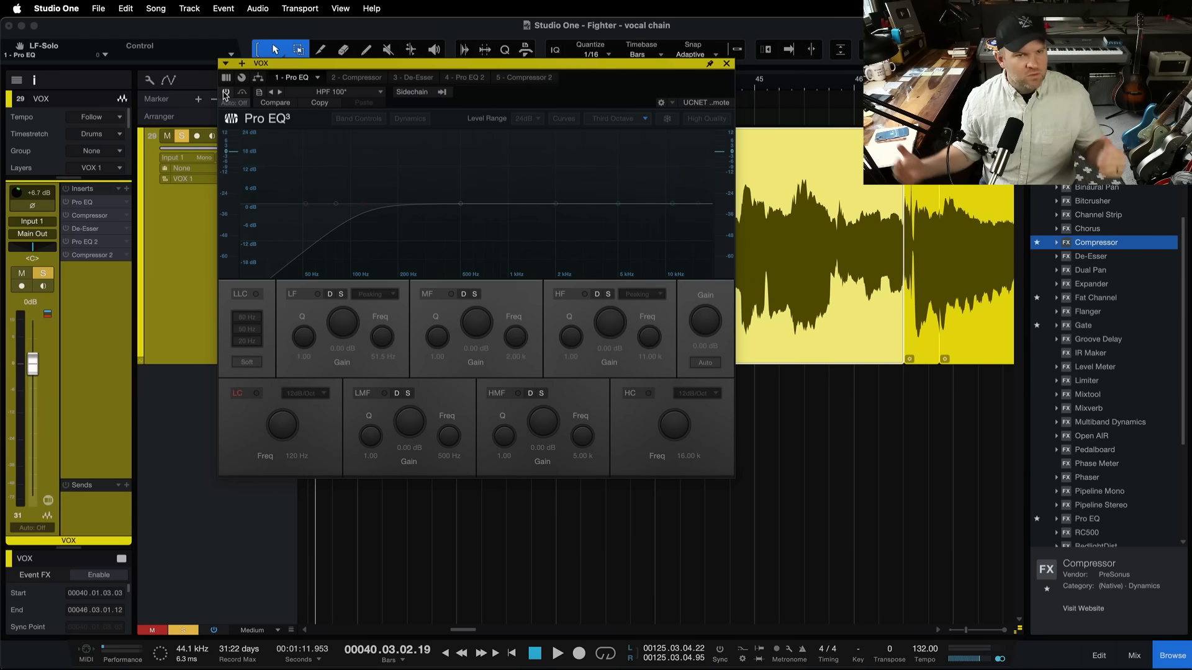
key(space)
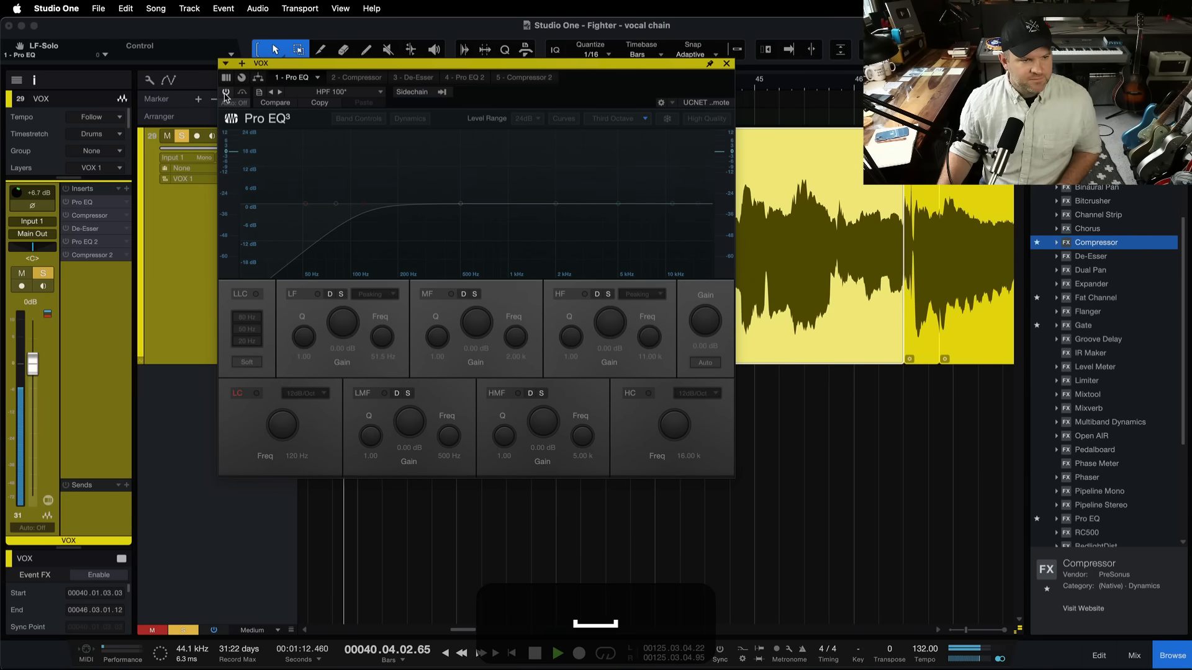
click(226, 93)
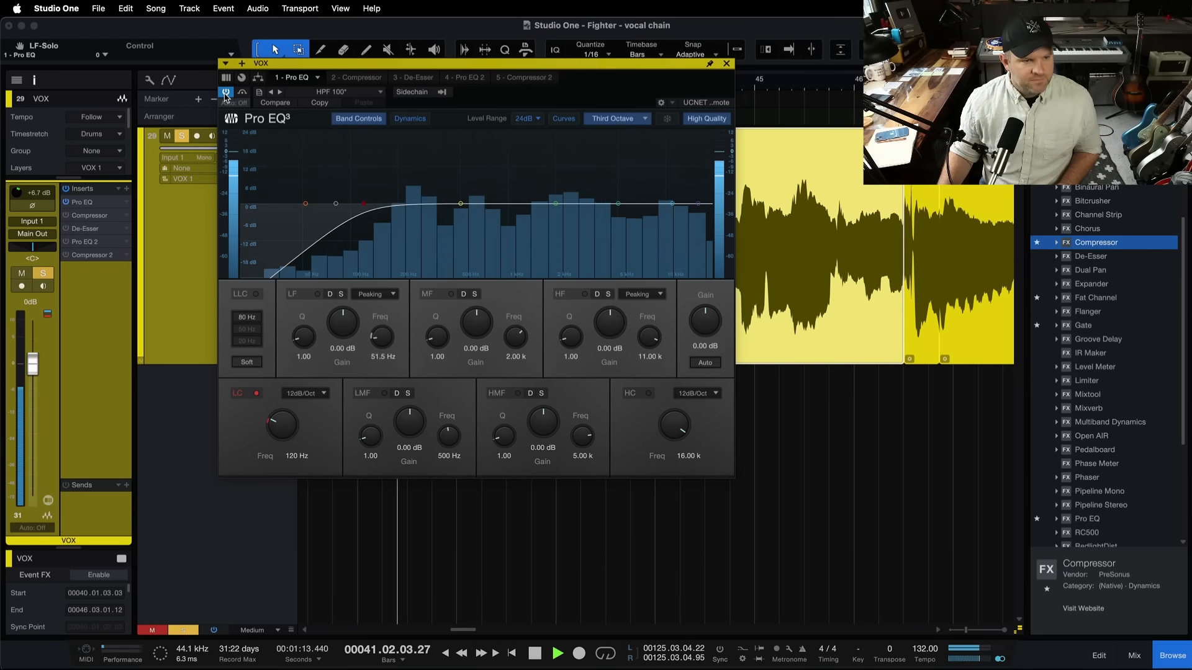
click(226, 93)
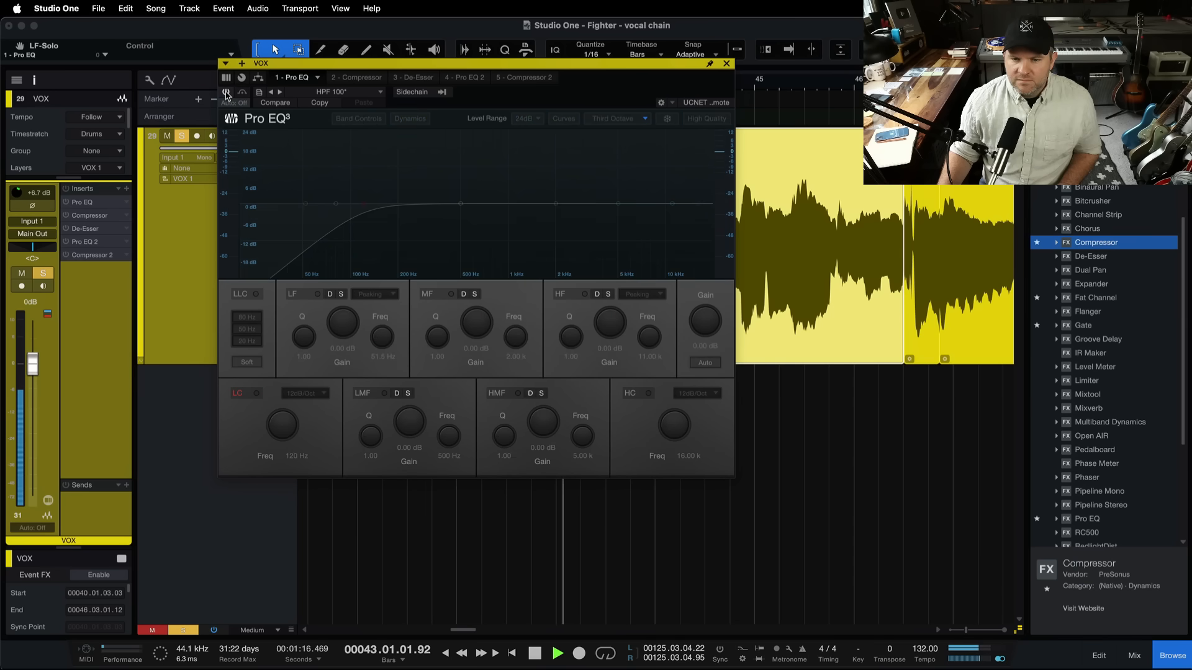
click(226, 93)
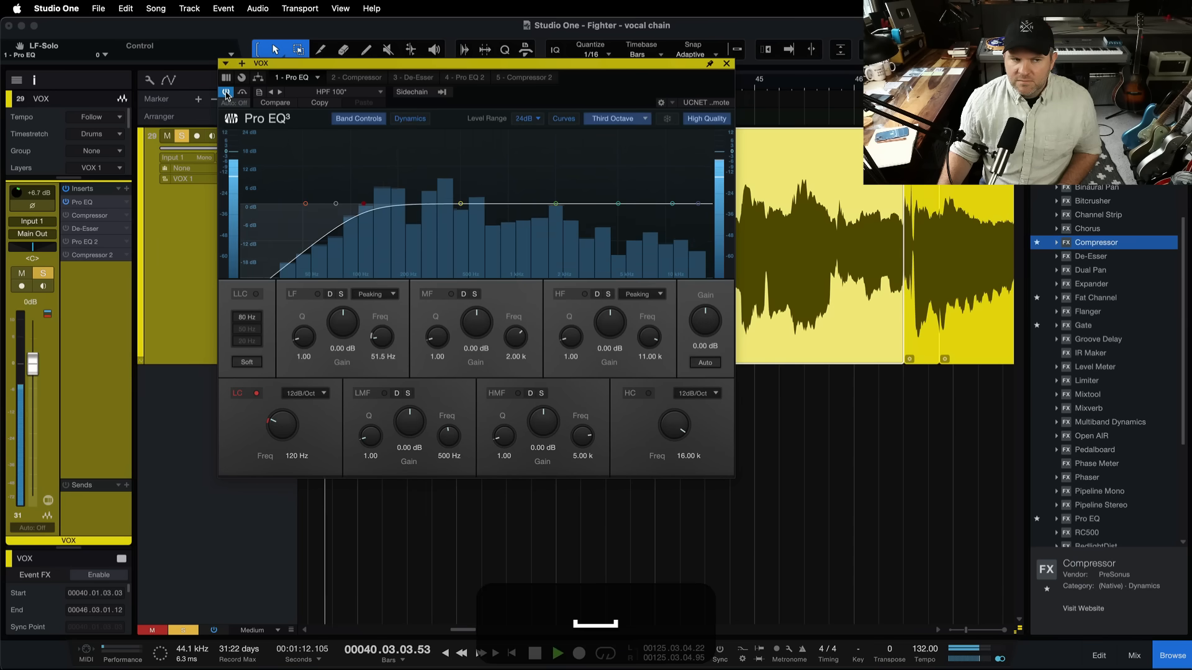
click(226, 93)
click(226, 93)
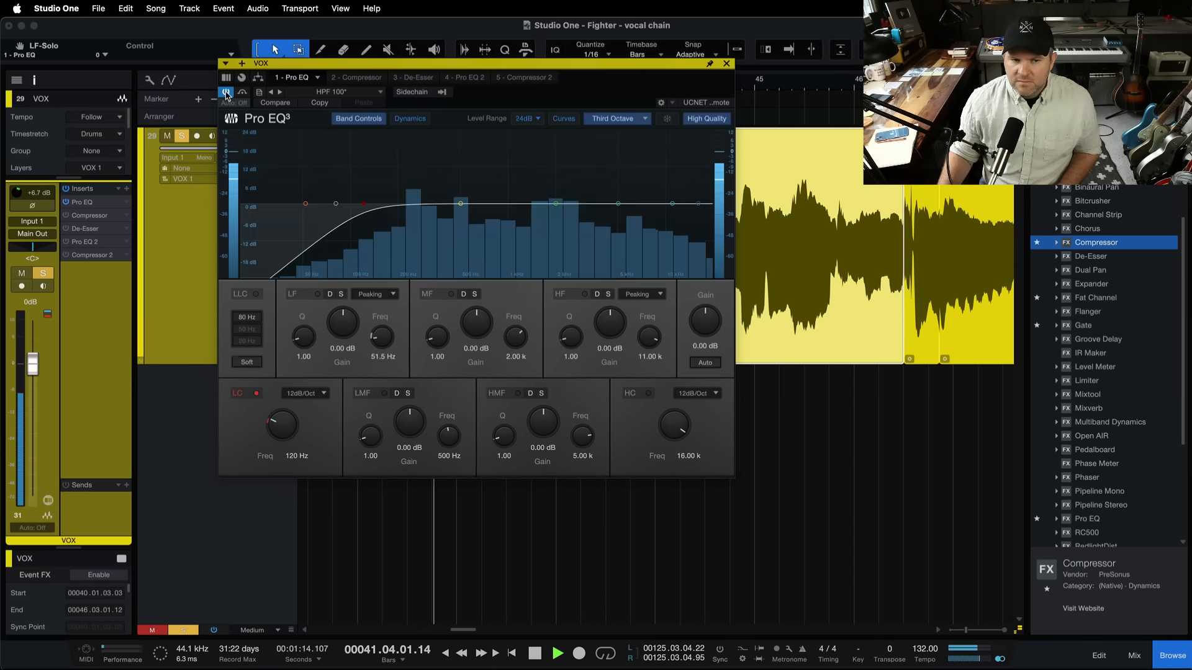
key(space)
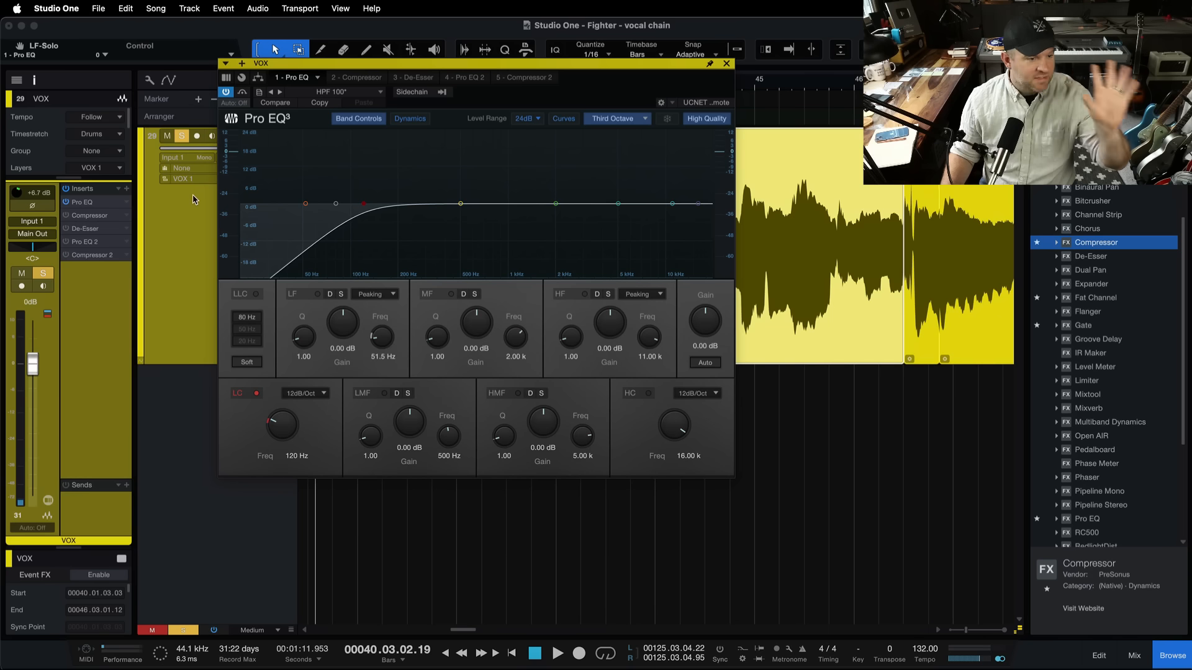
click(727, 64)
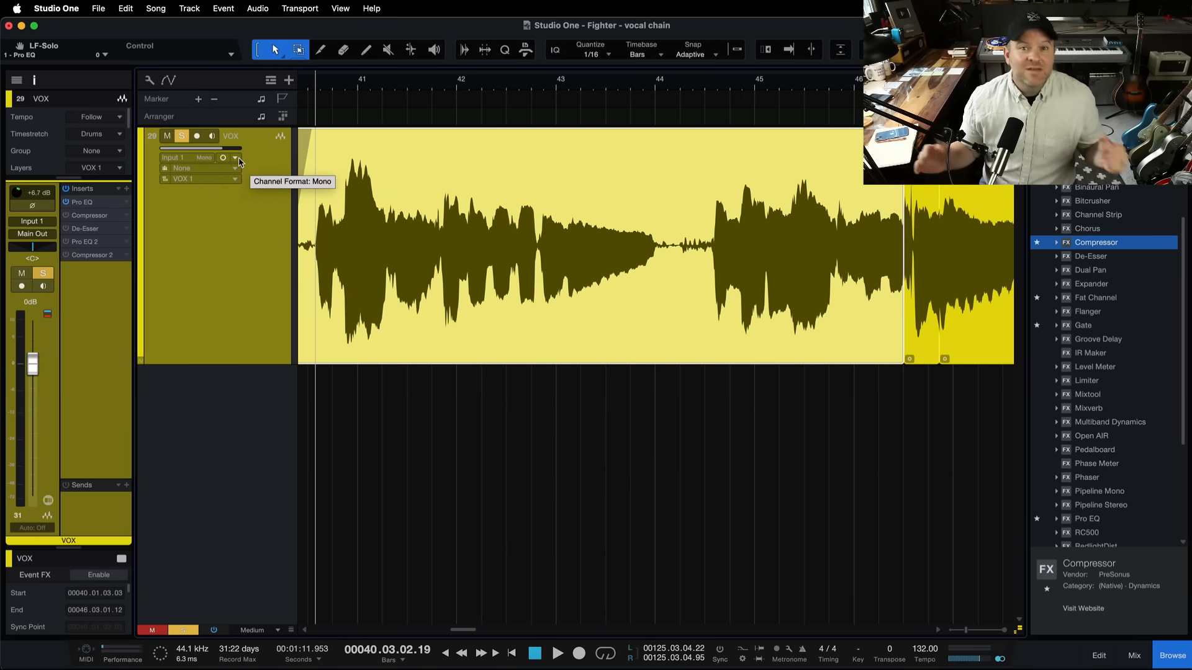
Step: Open the first Compressor insert on the VOX track and activate it
click(88, 218)
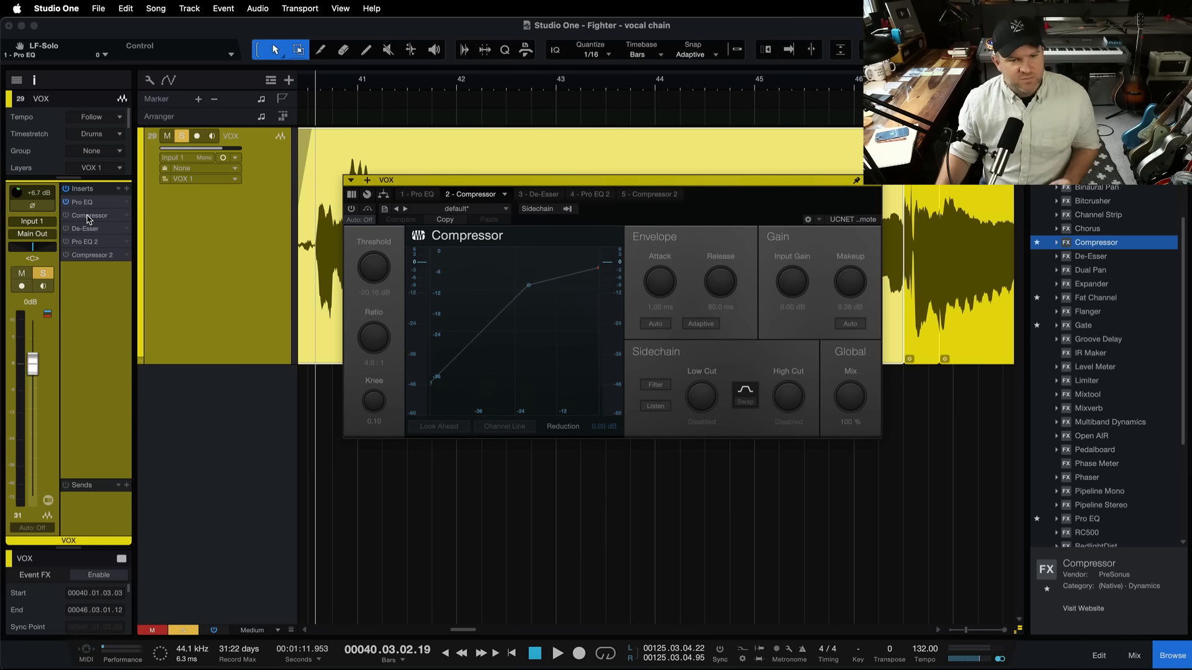
click(351, 209)
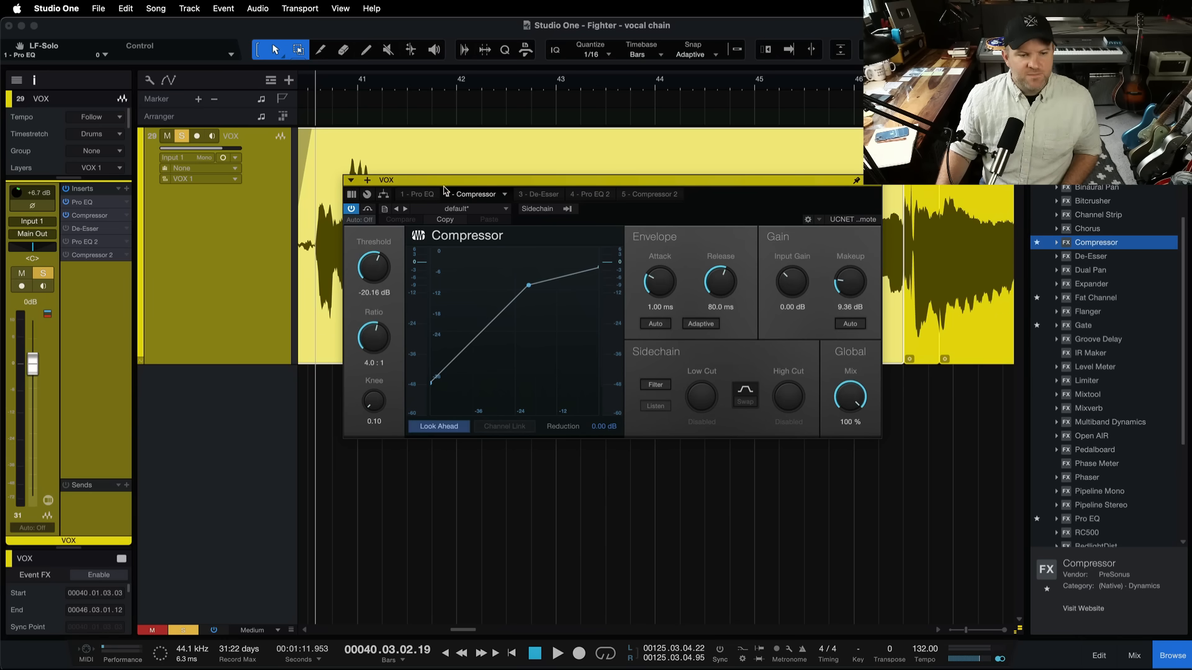
drag(449, 182, 279, 123)
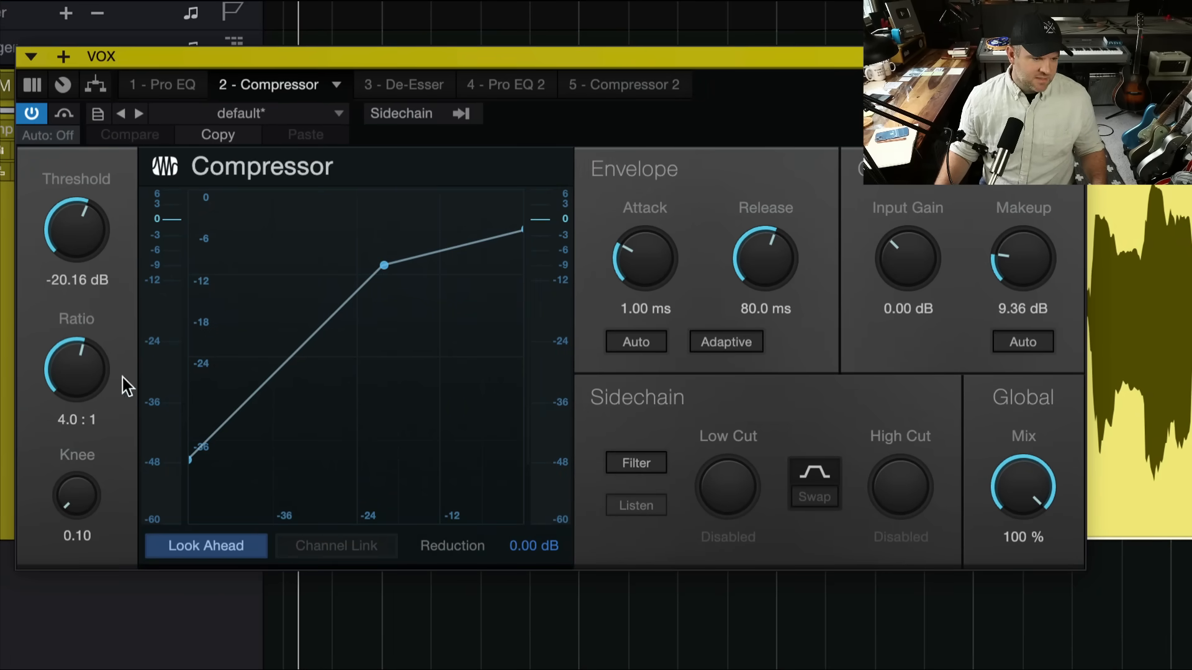
Step: Lower the compressor's threshold to -25.44 dB and bring its makeup gain down to 0 dB
mouse_move(84, 254)
mouse_down()
mouse_move(96, 117)
mouse_move(87, 273)
mouse_up()
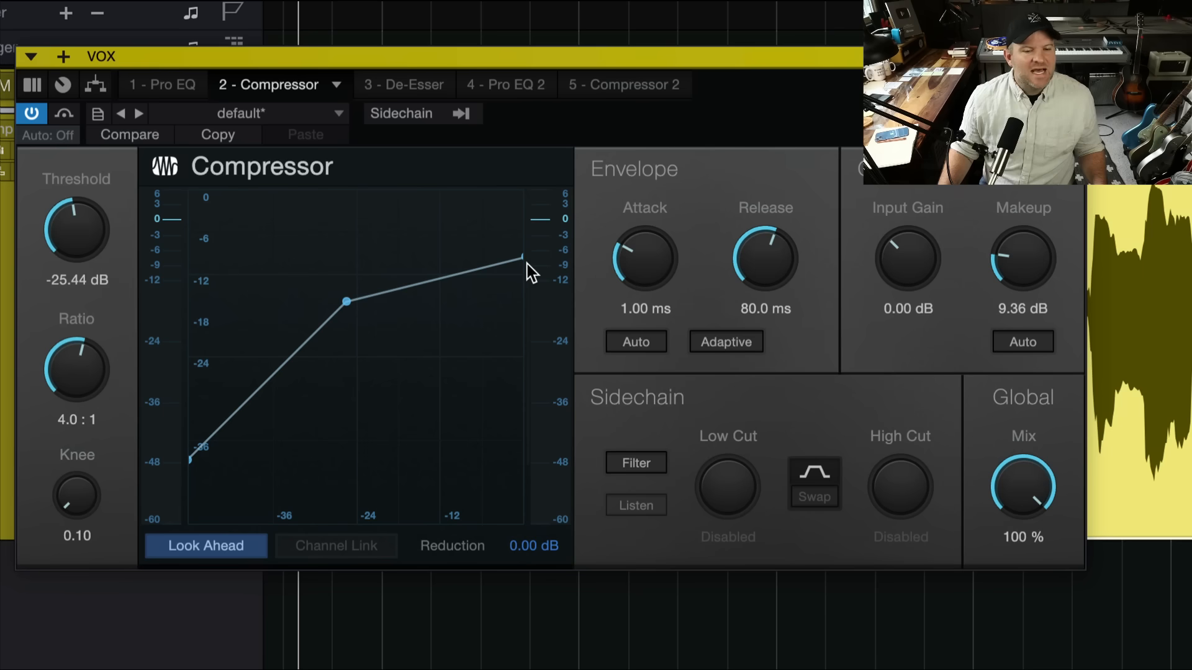
drag(1033, 266, 1024, 222)
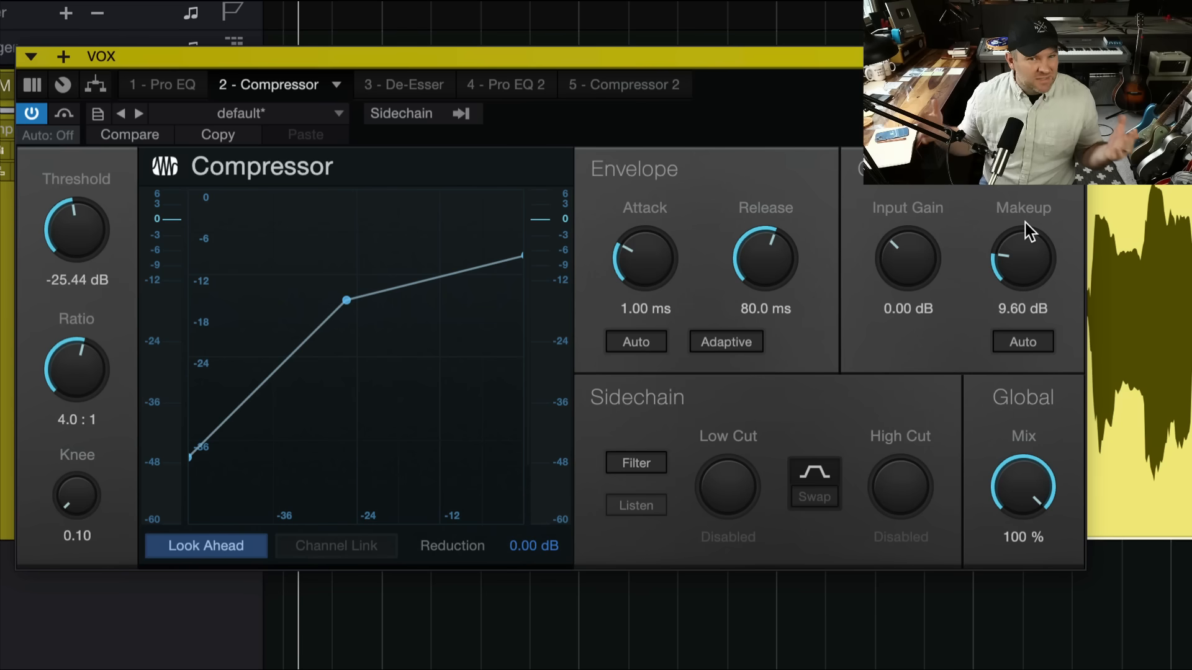
drag(1030, 233, 1014, 341)
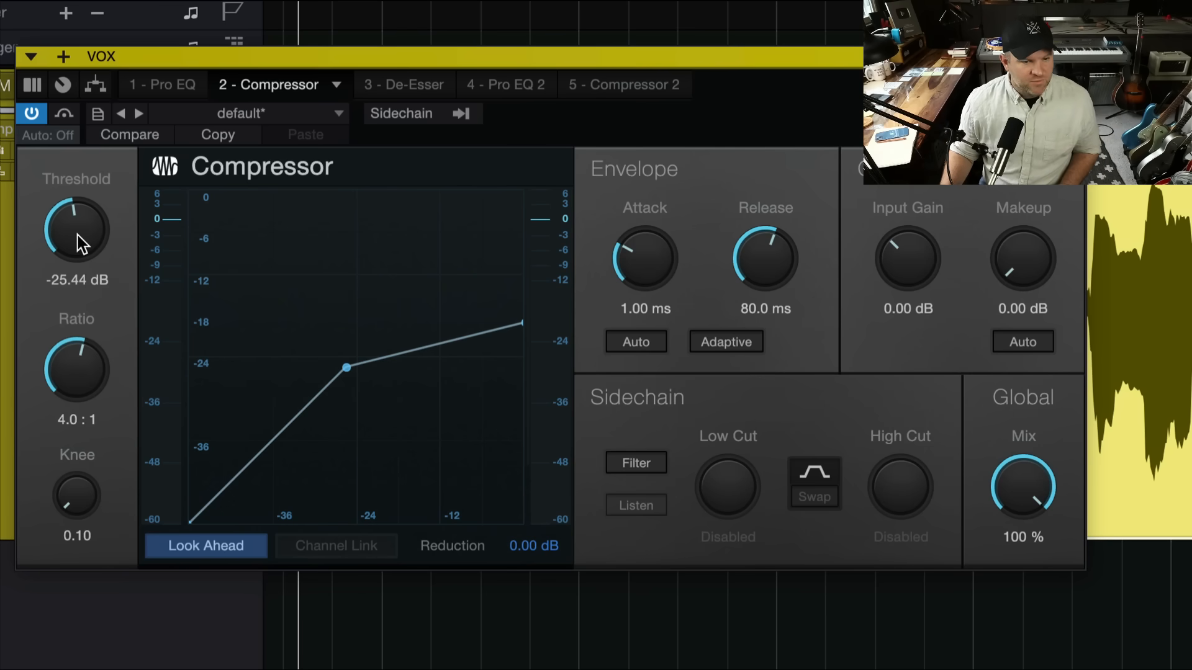
Step: Set the compressor's threshold to -22.32 dB while playing back the vocal
key(space)
drag(77, 236, 80, 338)
key(space)
key(space)
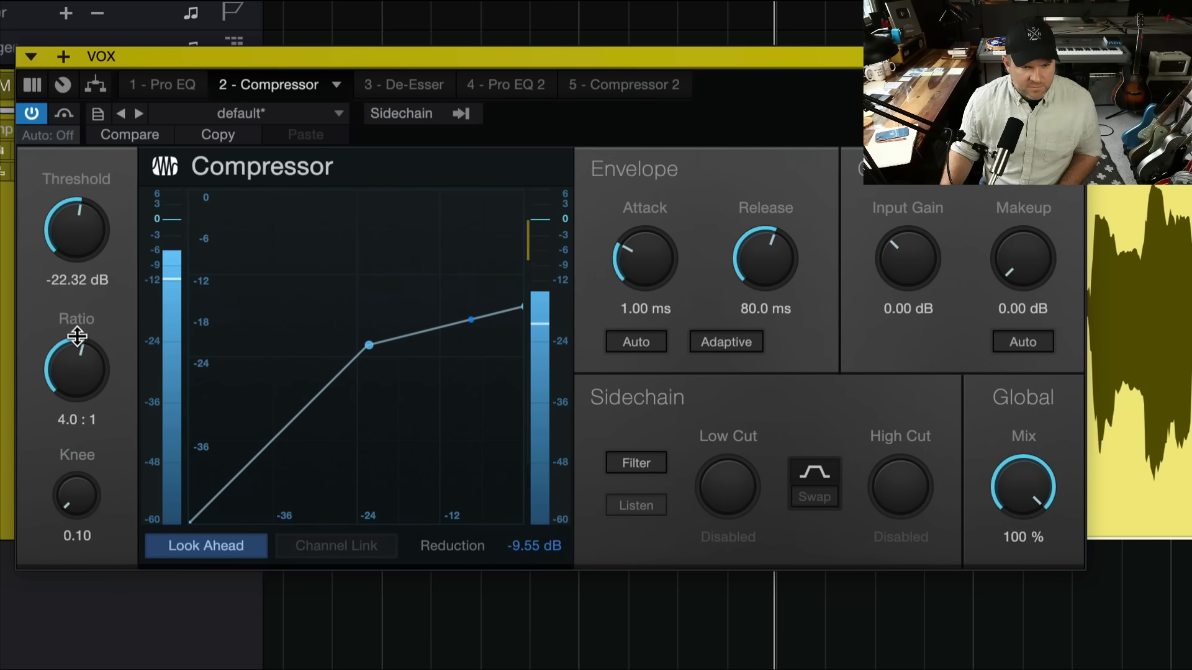
key(space)
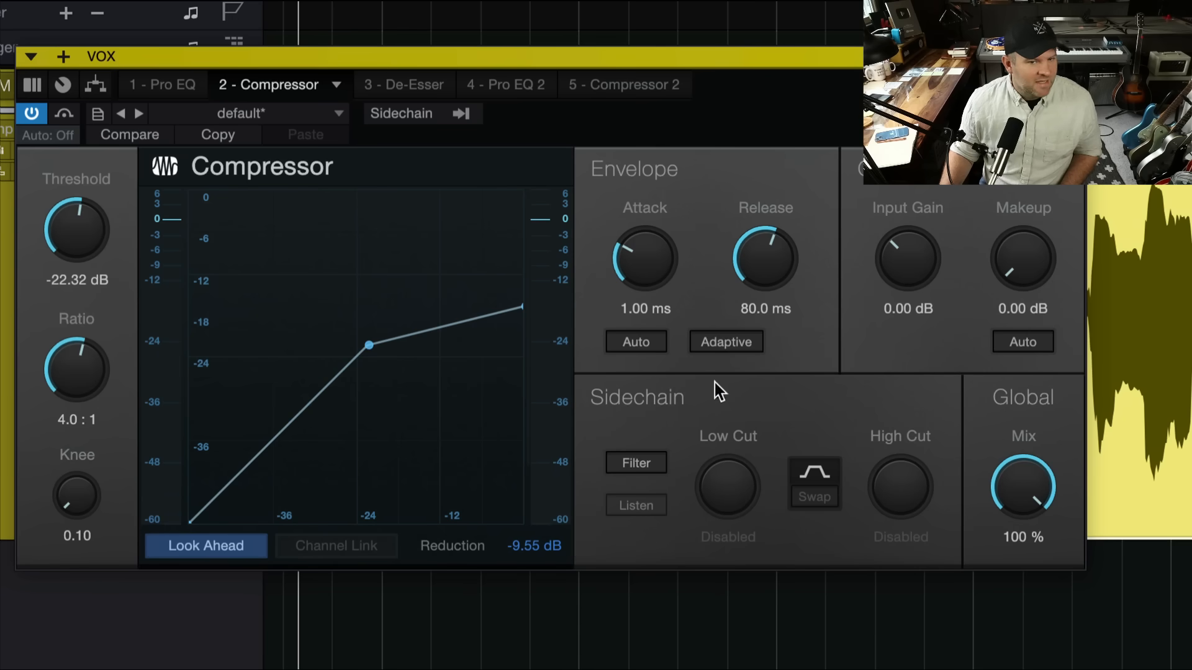
Step: Raise the compressor's makeup gain to 9.36 dB and play back the compressed vocal
drag(1023, 270, 1015, 210)
key(space)
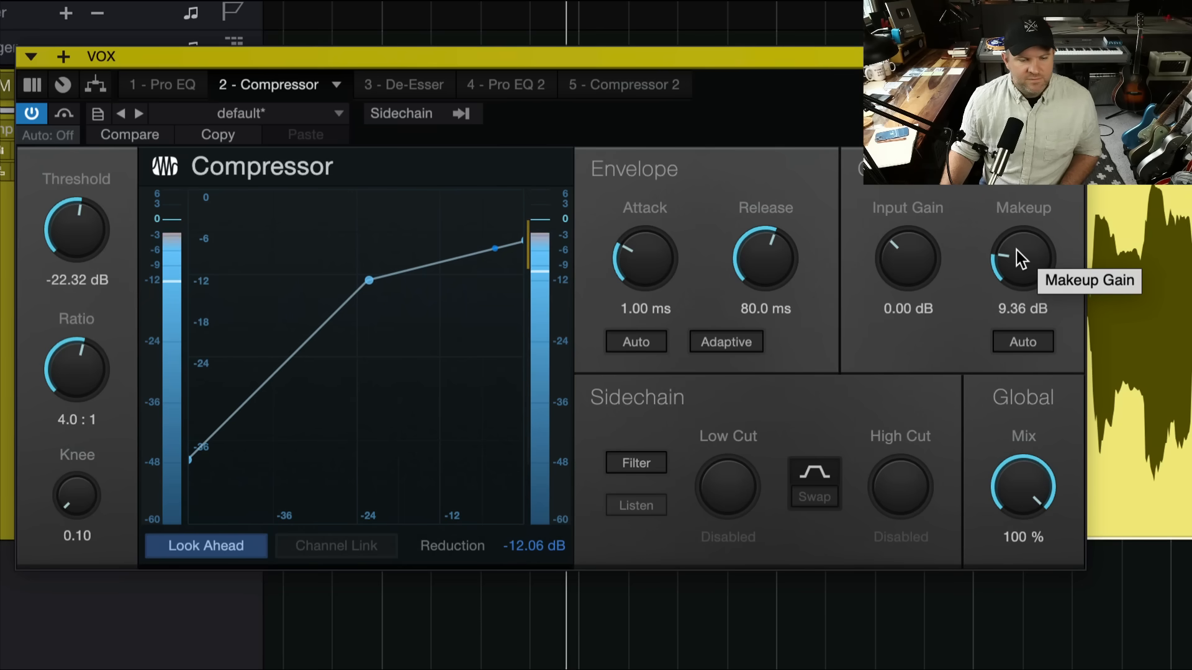
key(space)
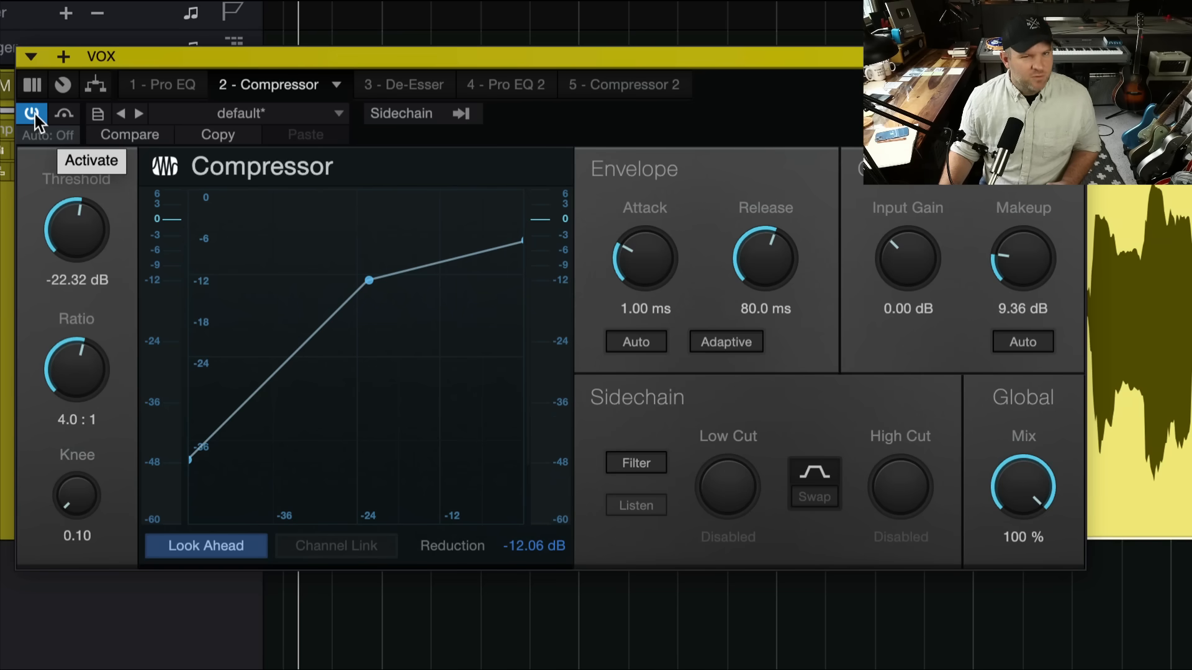
Step: Play the vocal with the compressor bypassed and active, trim its makeup gain to 8.88 dB, and leave it active
click(35, 114)
key(space)
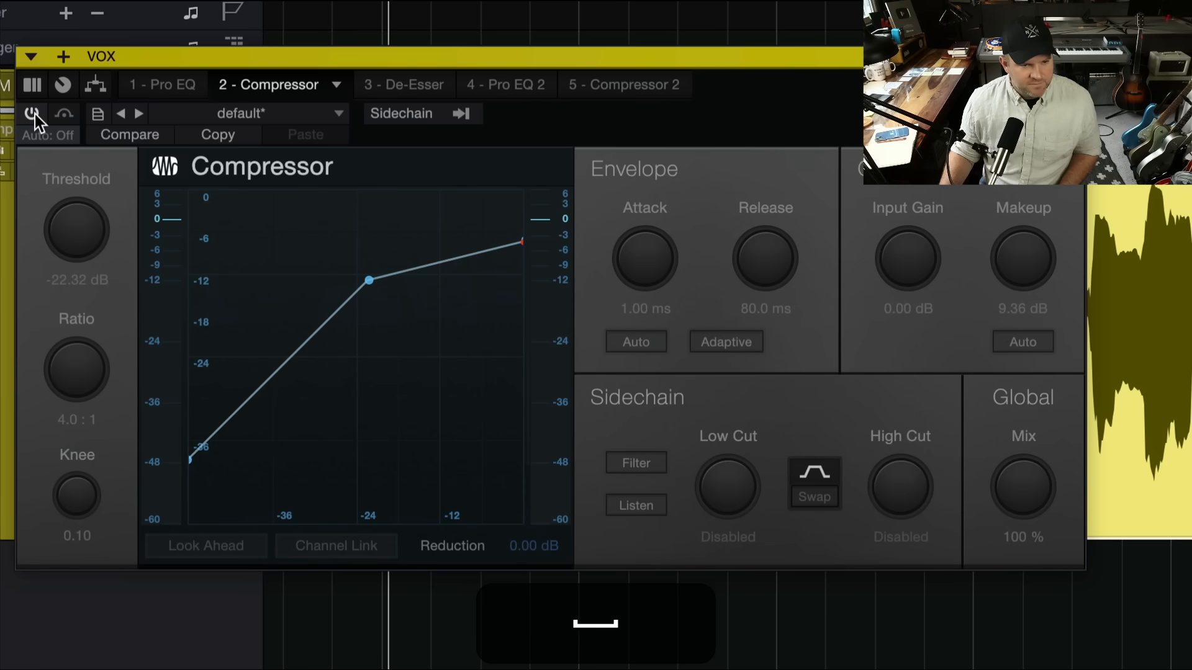
click(35, 114)
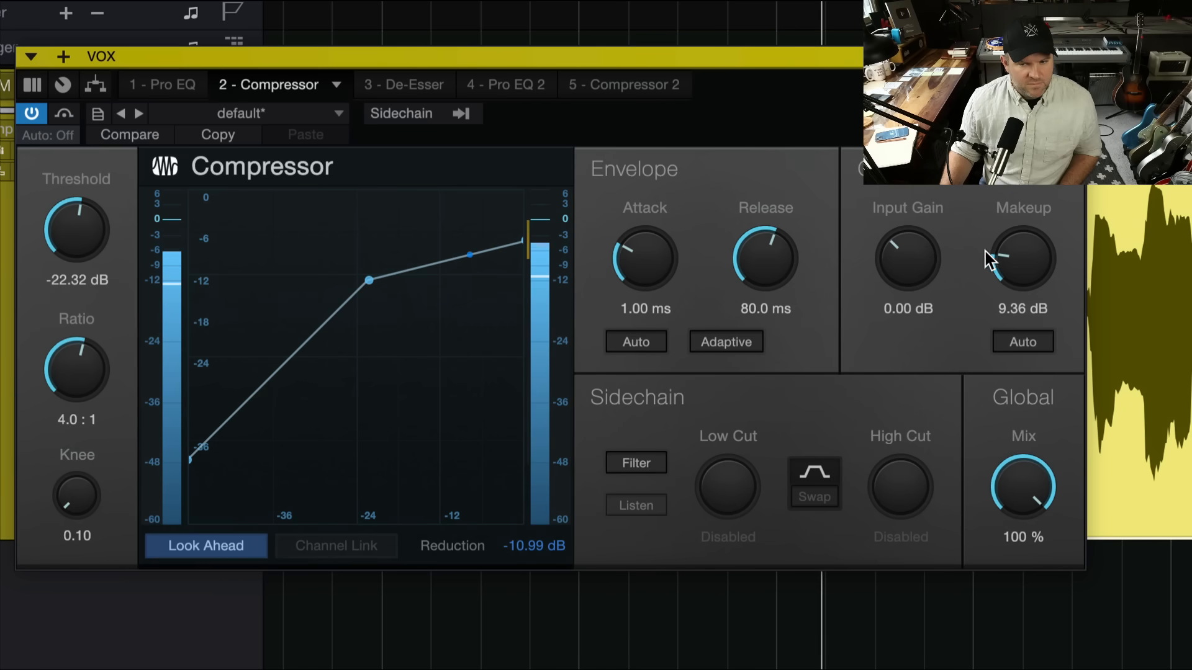
drag(1003, 259, 1002, 262)
key(space)
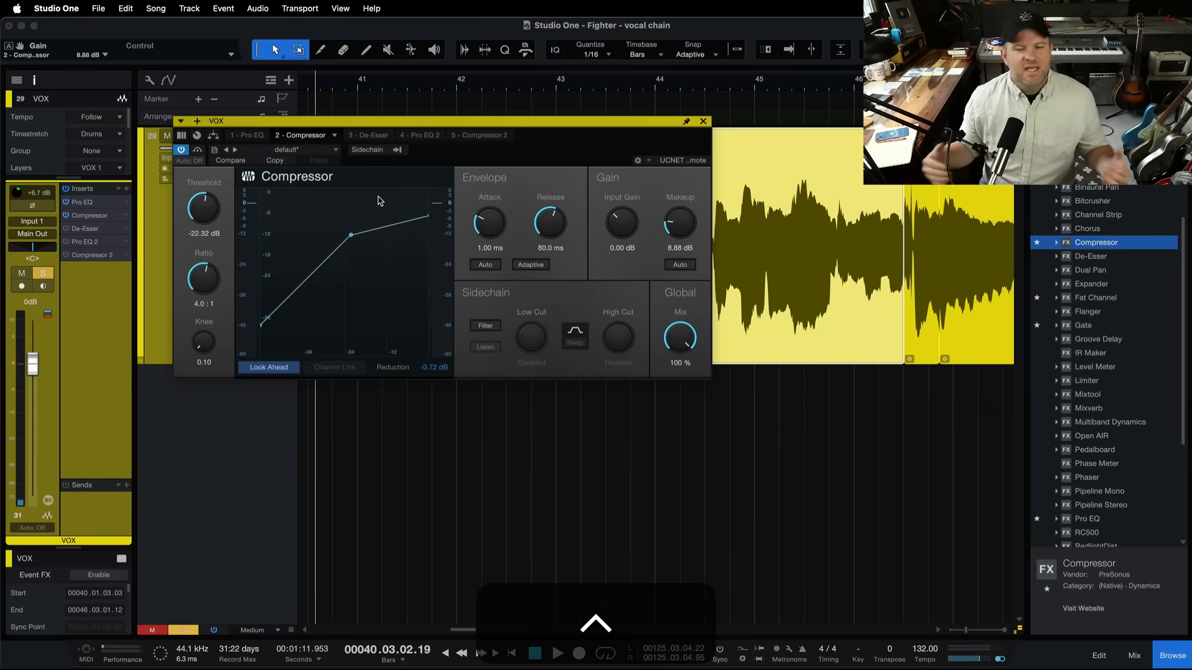
click(181, 151)
click(181, 151)
click(182, 151)
click(182, 151)
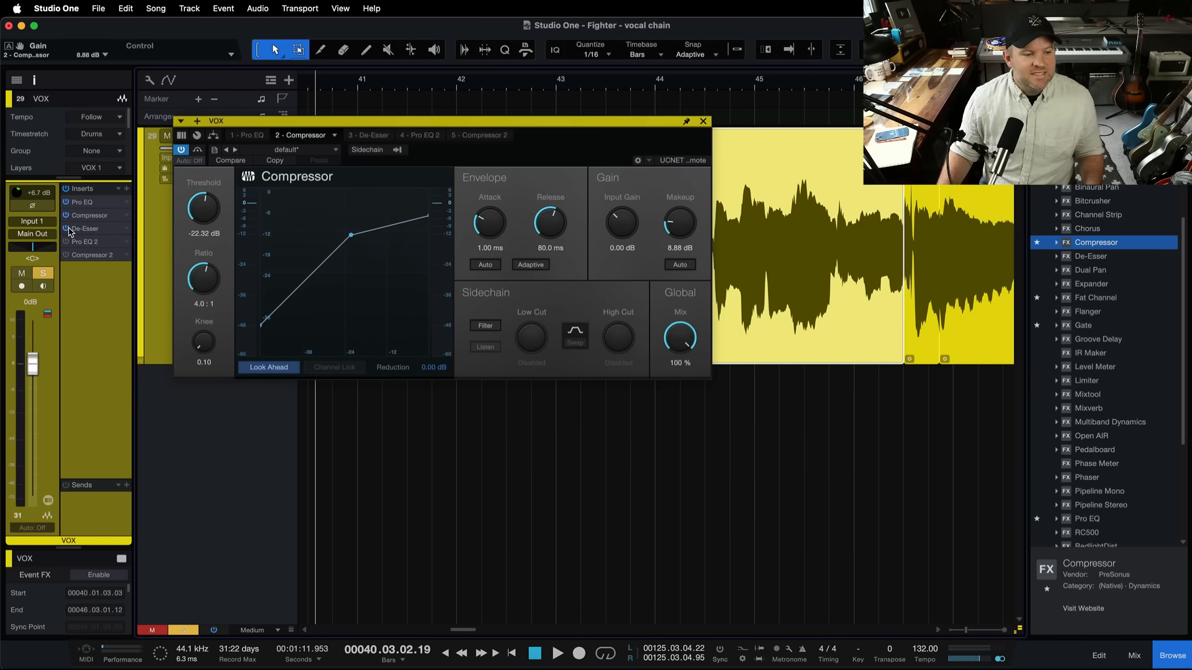
Step: Open the active De-Esser on the VOX track, lower its S-Reduction to -56.40 dB, and play the vocal from just before bar 42
click(84, 230)
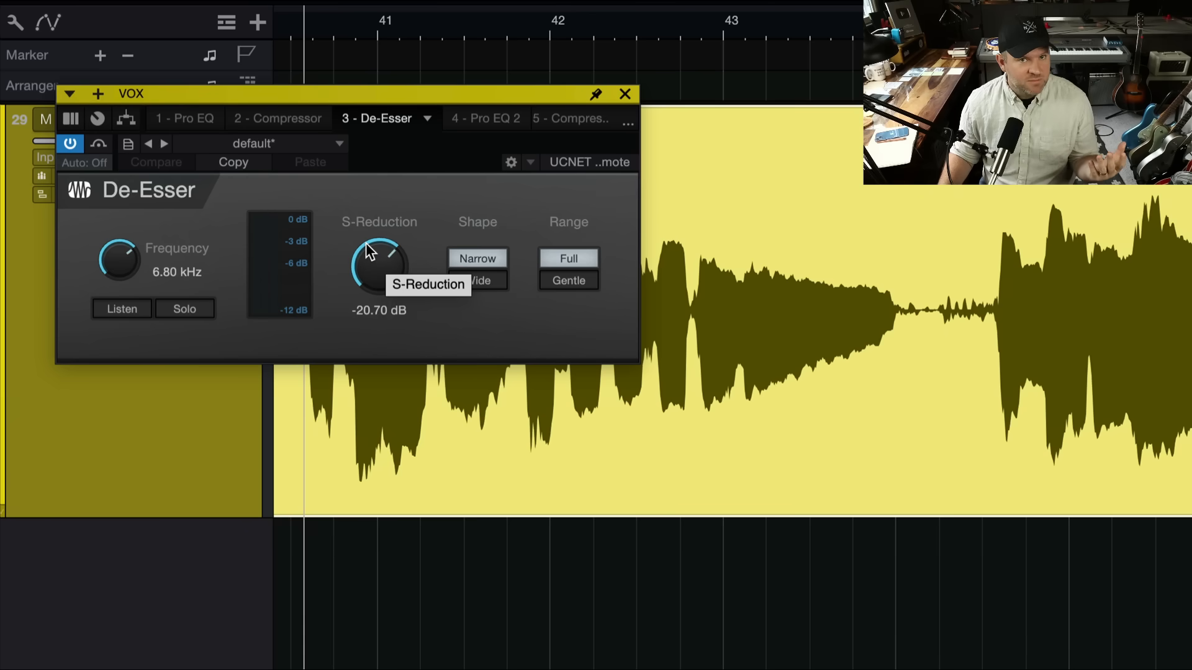
drag(370, 251, 358, 370)
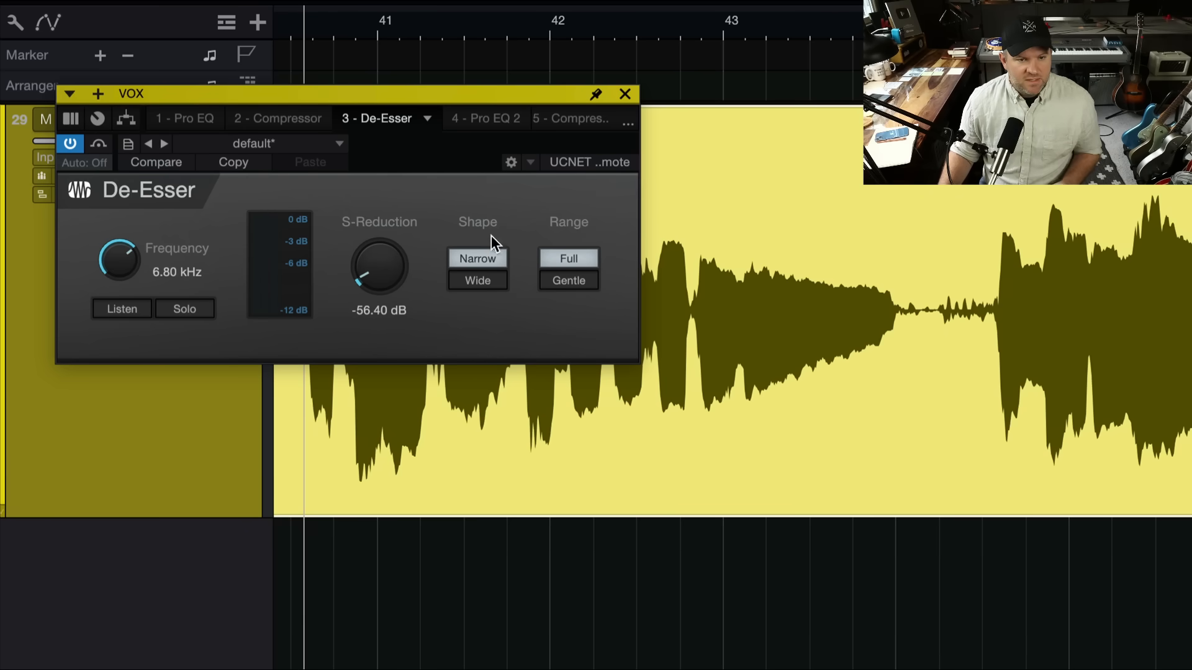
drag(543, 92, 403, 174)
click(506, 33)
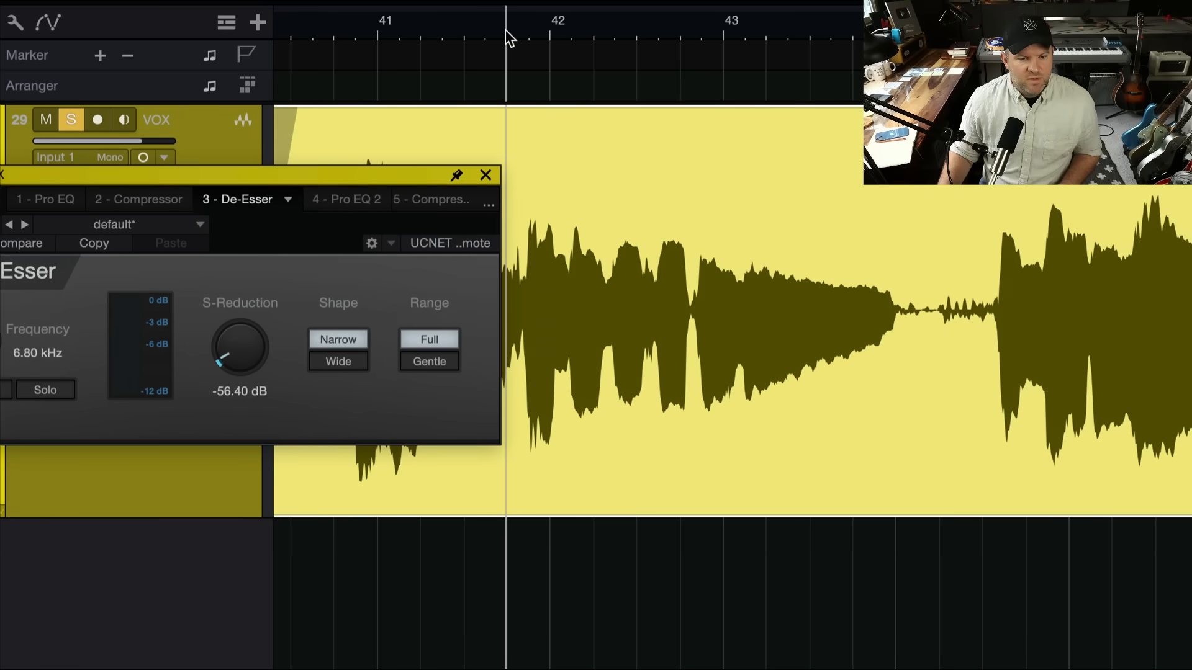
key(space)
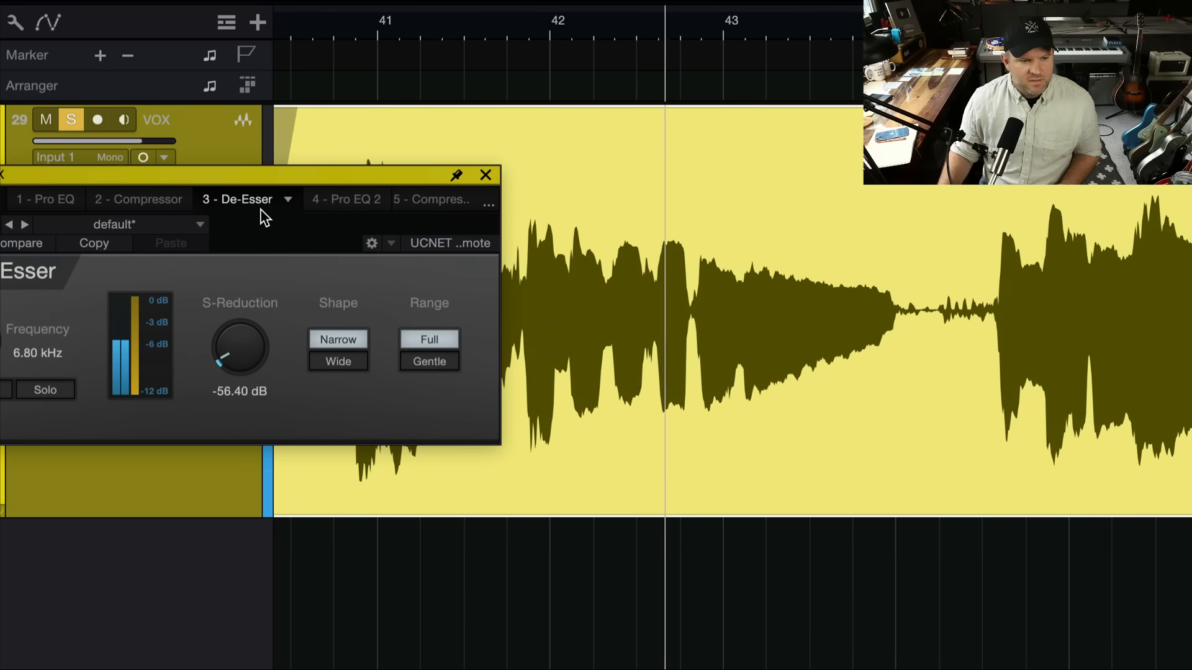
drag(270, 177, 377, 161)
key(space)
Step: Reset the De-Esser's S-Reduction to 0 dB and play the same phrase for comparison
double_click(348, 326)
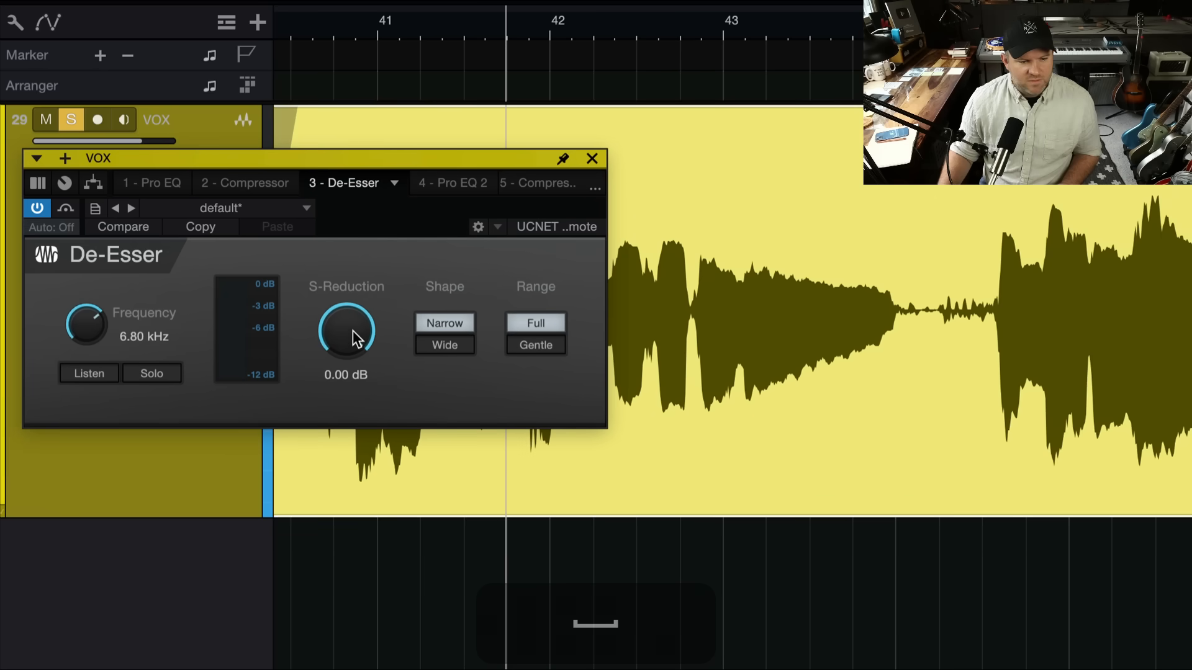
key(space)
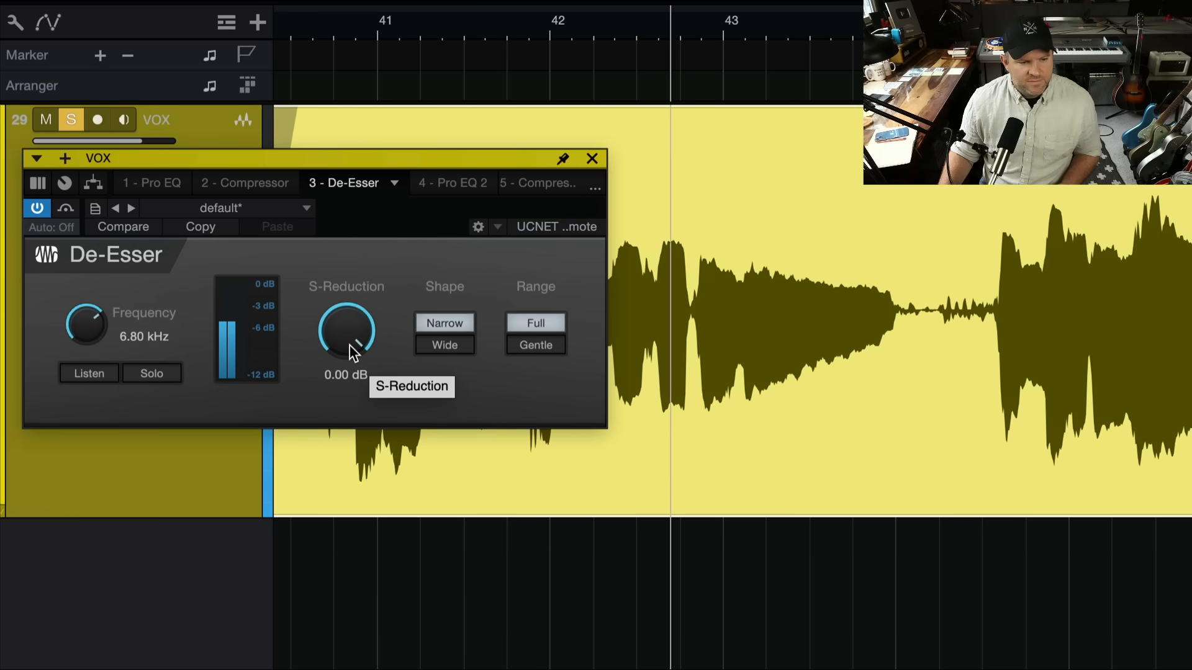
key(space)
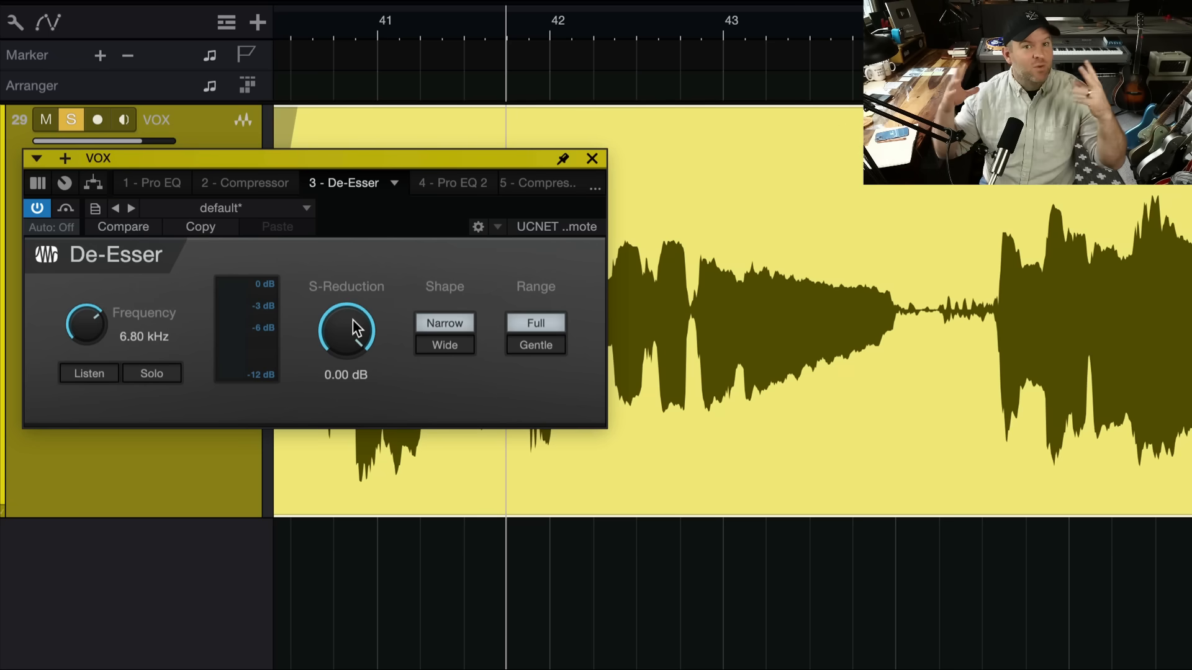
Step: Set the De-Esser's S-Reduction to -23.10 dB while playing back the vocal
mouse_move(353, 319)
mouse_down()
mouse_move(338, 362)
mouse_move(346, 300)
mouse_up()
mouse_move(355, 349)
mouse_down()
mouse_move(341, 421)
mouse_move(349, 335)
mouse_move(343, 360)
mouse_up()
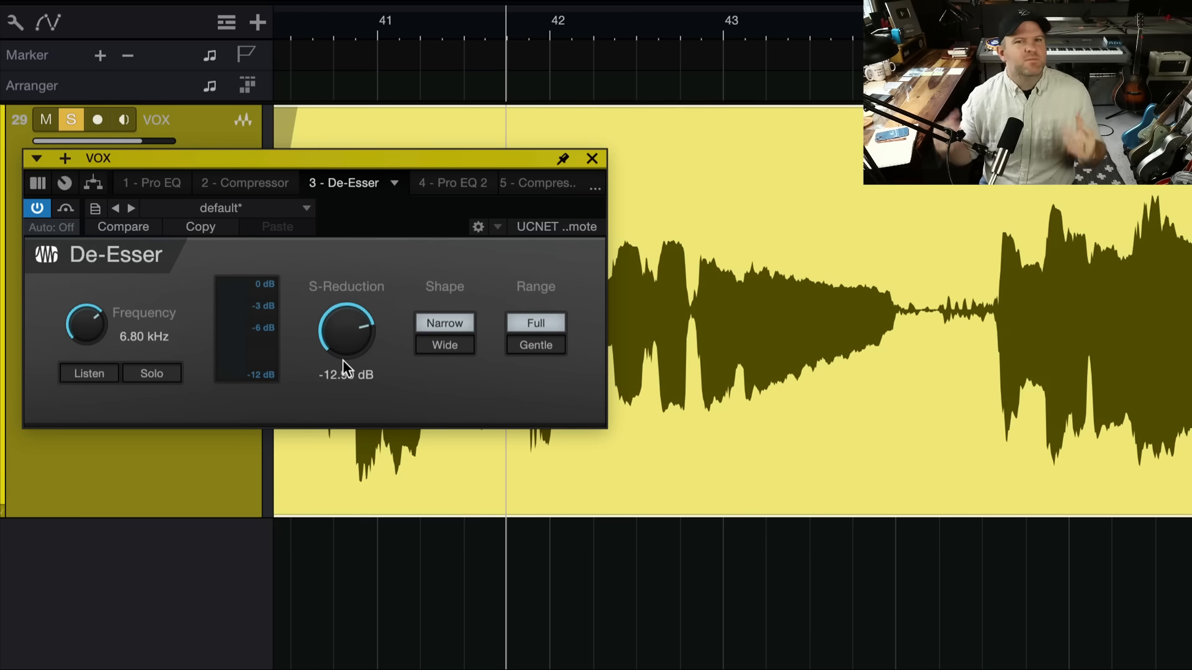
key(space)
drag(349, 344, 341, 363)
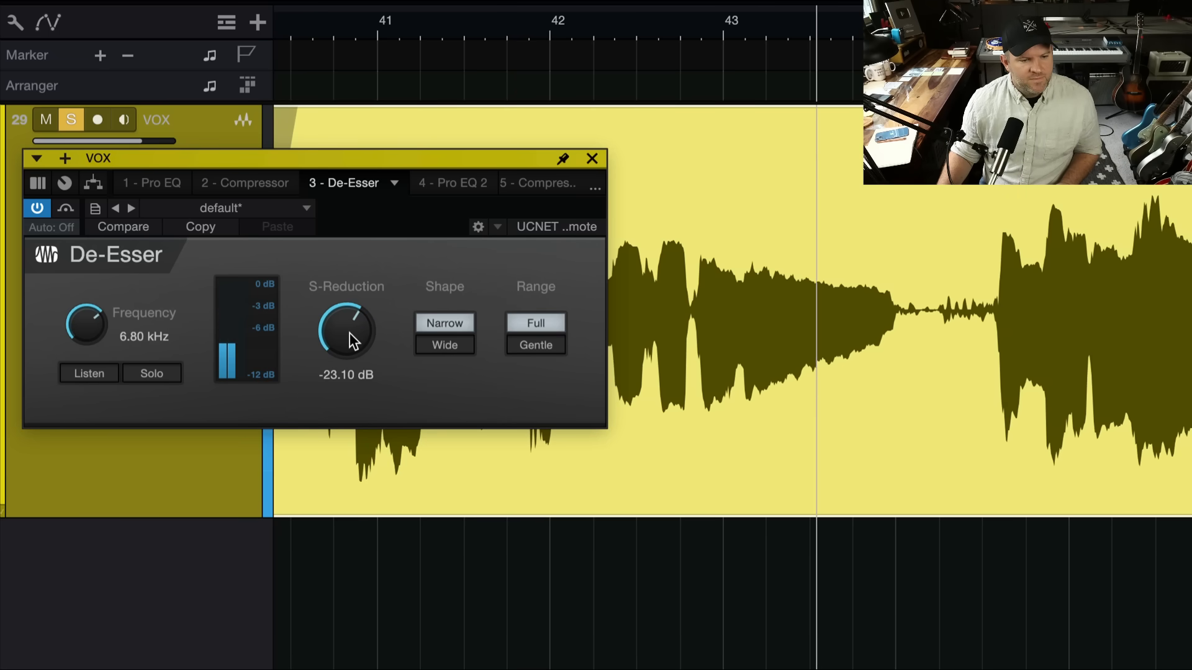
key(space)
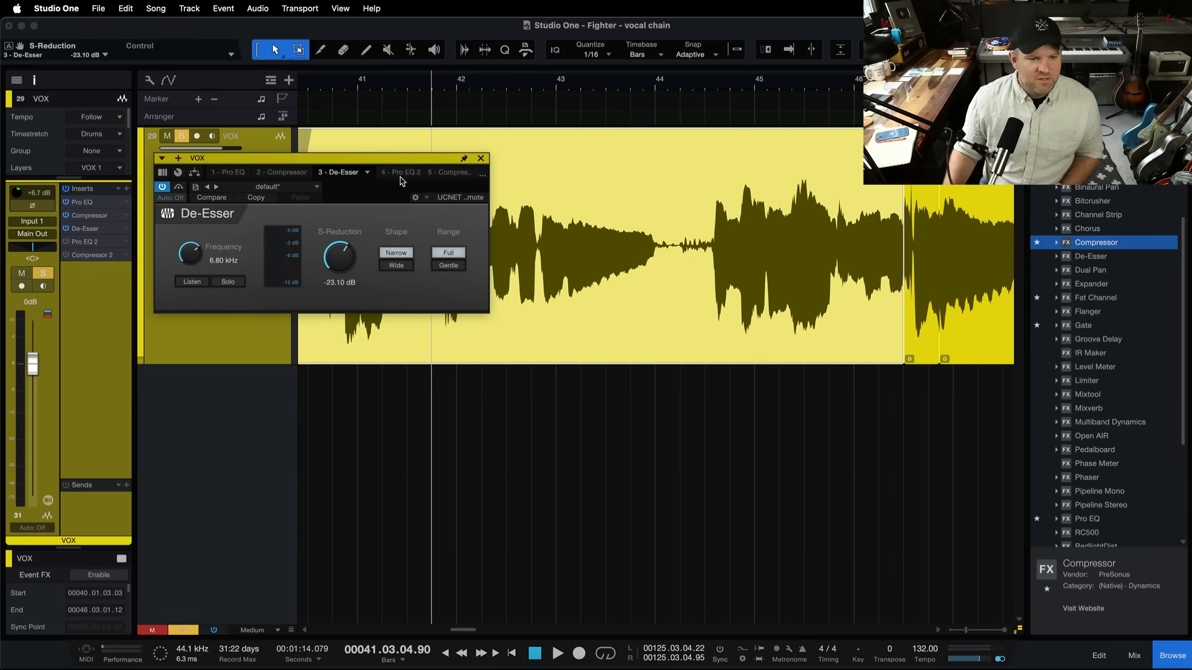
Step: Open and activate the Pro EQ 2 insert, and reset its HMF, HF and LMF gains to 0 dB
click(397, 172)
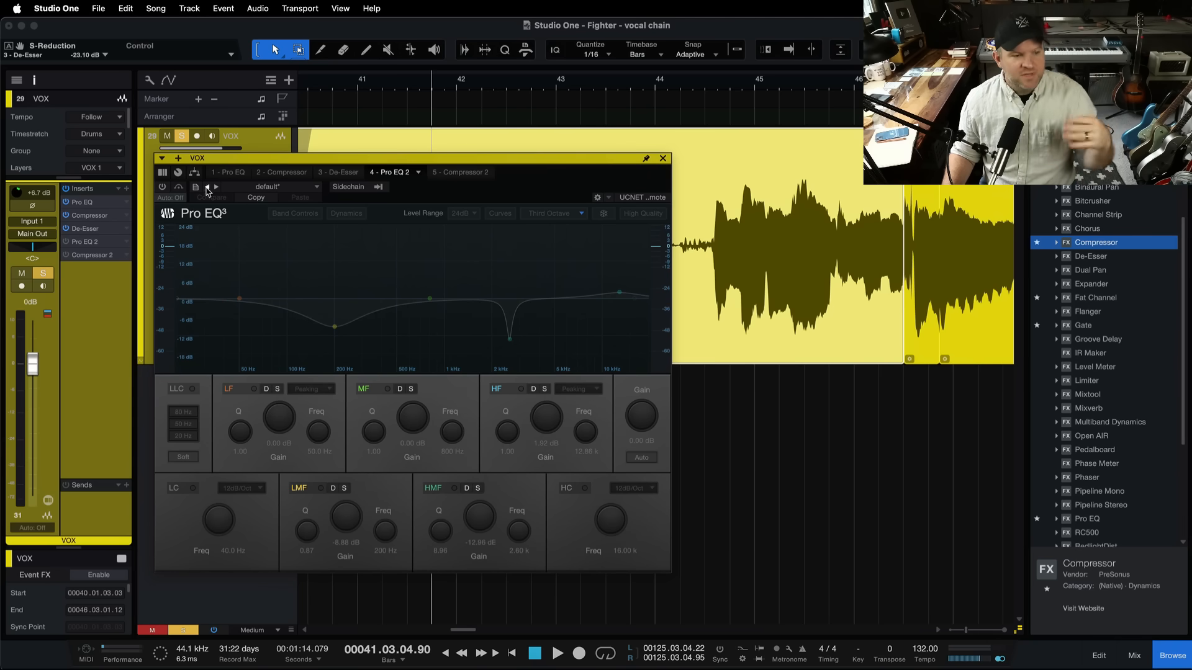
click(163, 186)
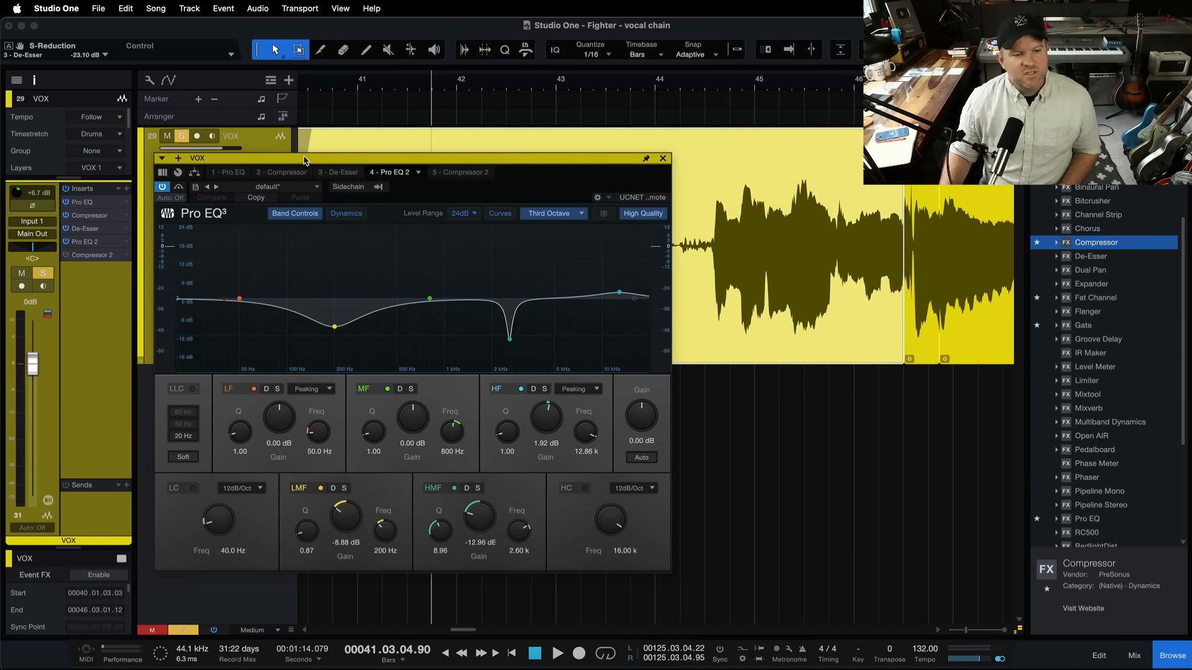
drag(305, 158, 221, 132)
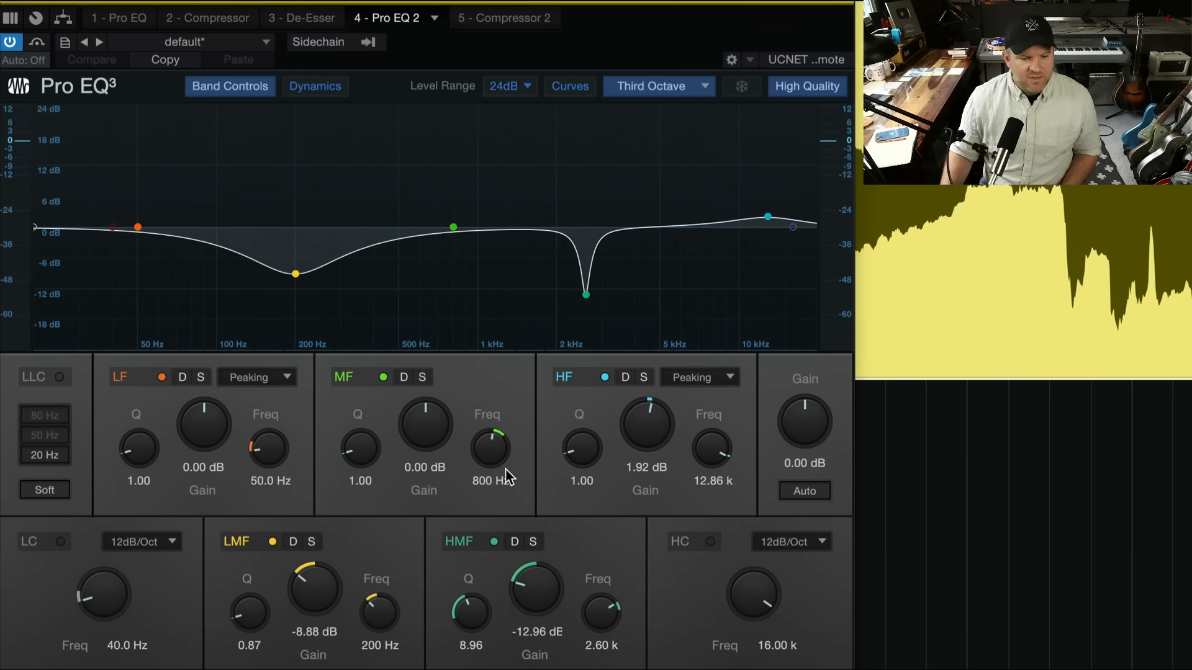
super+click(537, 587)
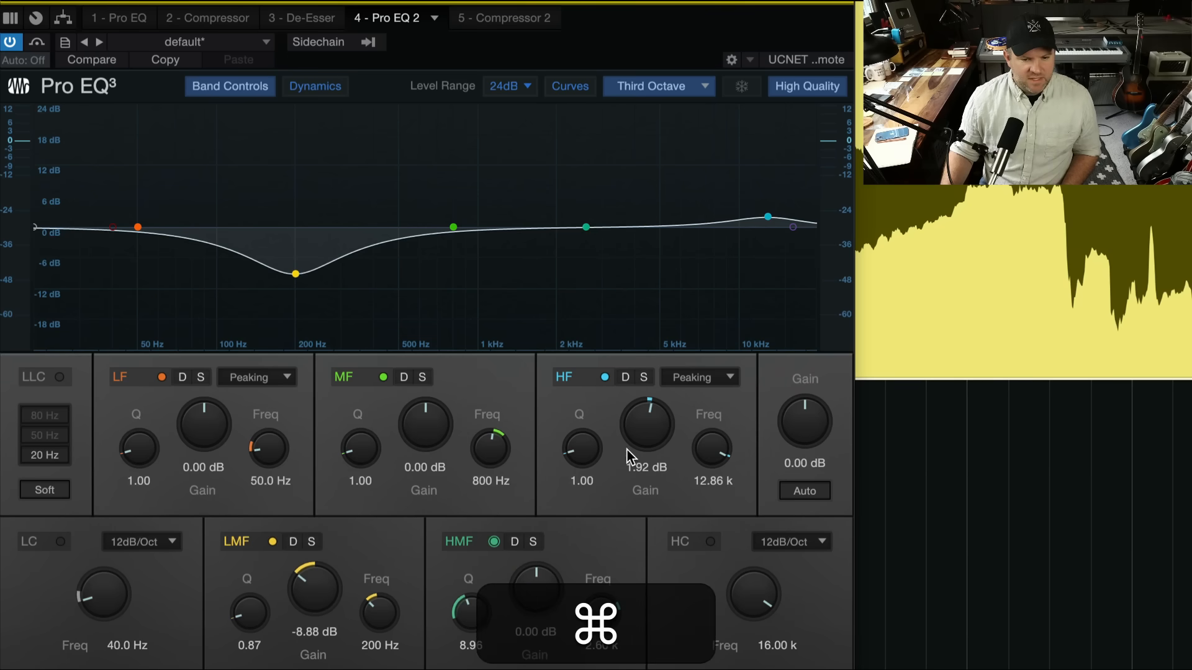
super+click(639, 437)
super+click(317, 591)
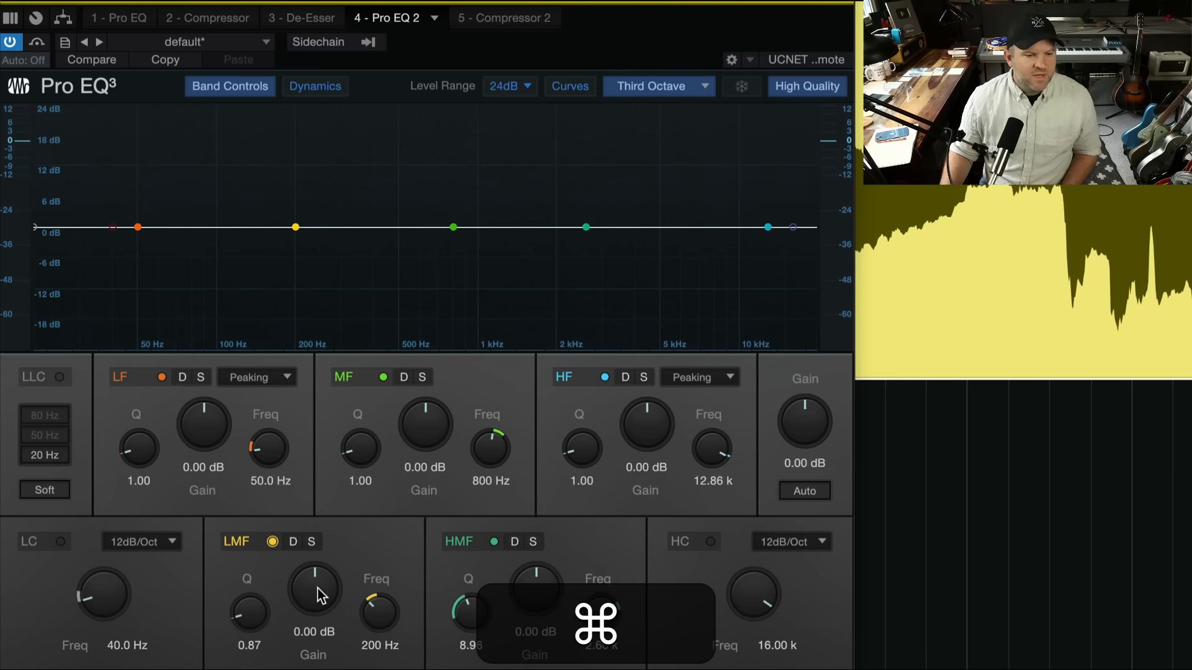
Step: Boost the LMF band at 200 Hz to 14.64 dB while playing to hear the low-mid buildup
mouse_move(319, 595)
mouse_down()
mouse_move(324, 544)
mouse_move(322, 593)
mouse_up()
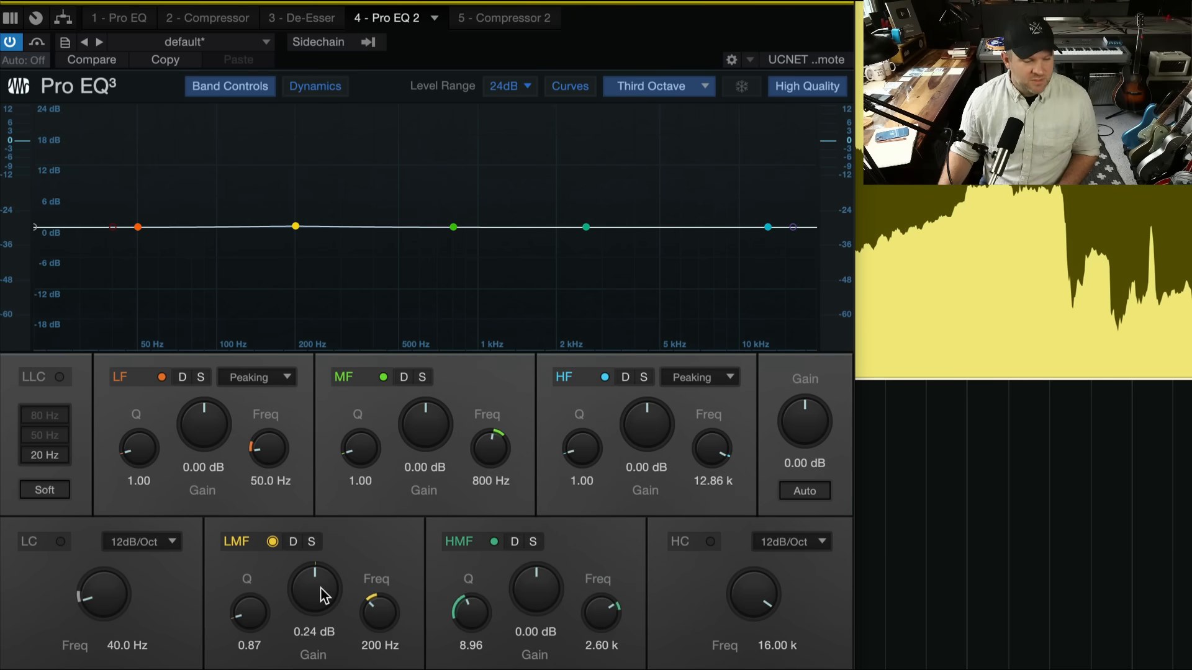
key(space)
drag(322, 595, 327, 529)
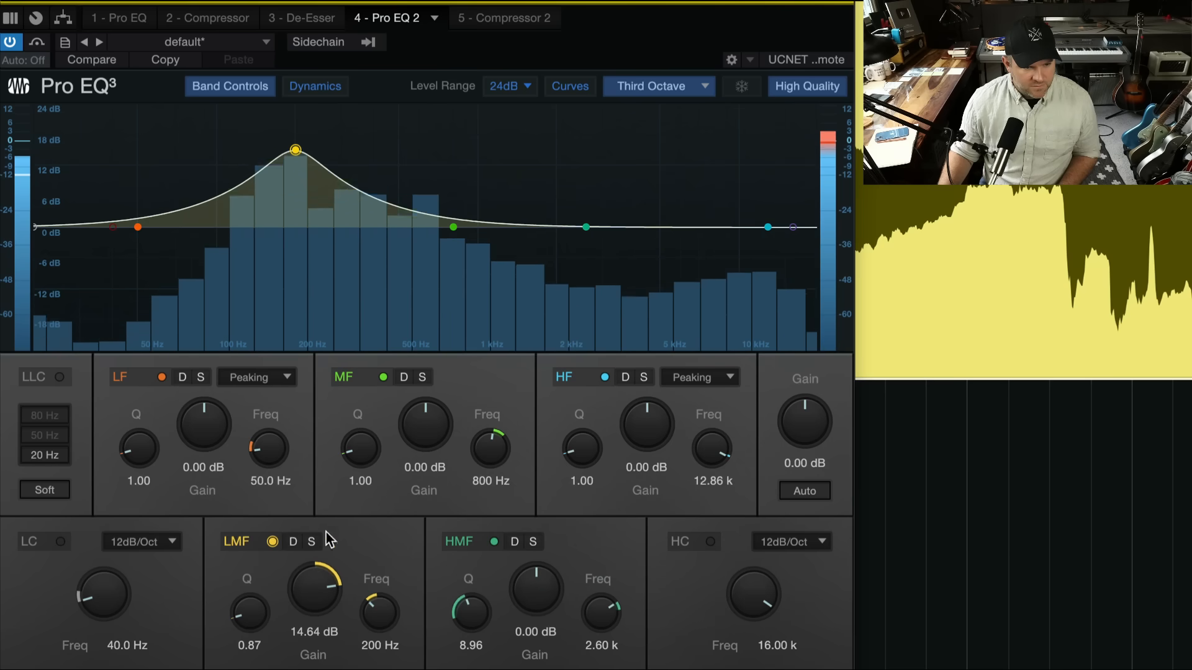
key(space)
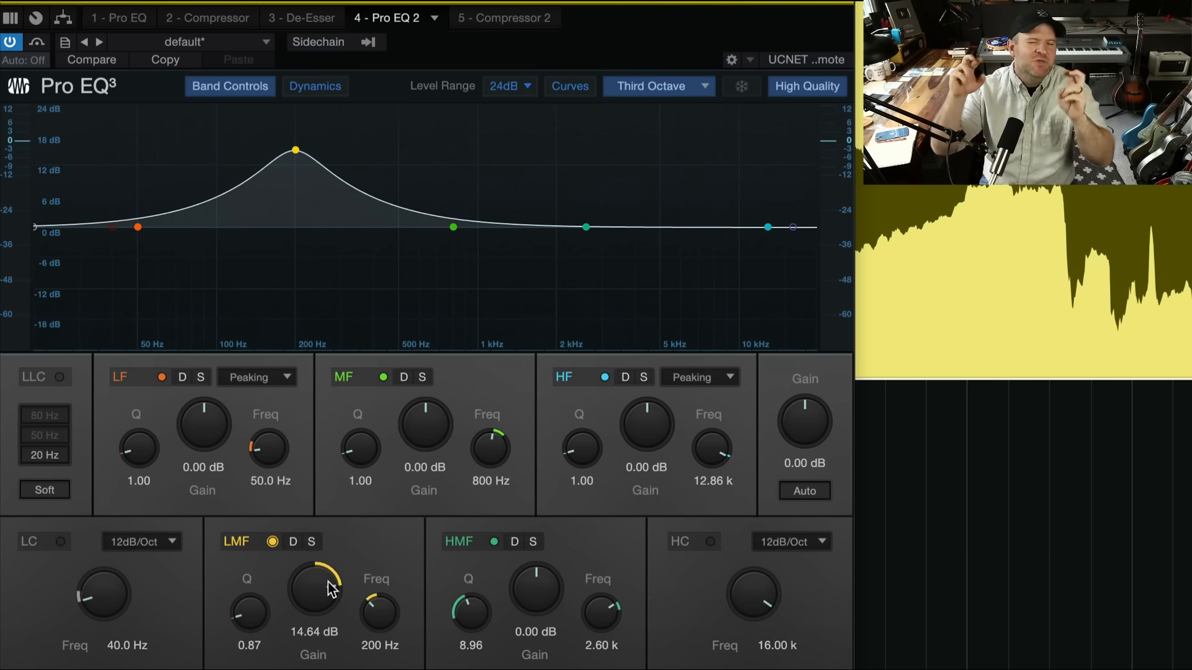
Step: Cut the LMF band at 200 Hz to -24 dB, play the vocal, and bring the gain back up to about 0 dB
drag(324, 598, 317, 604)
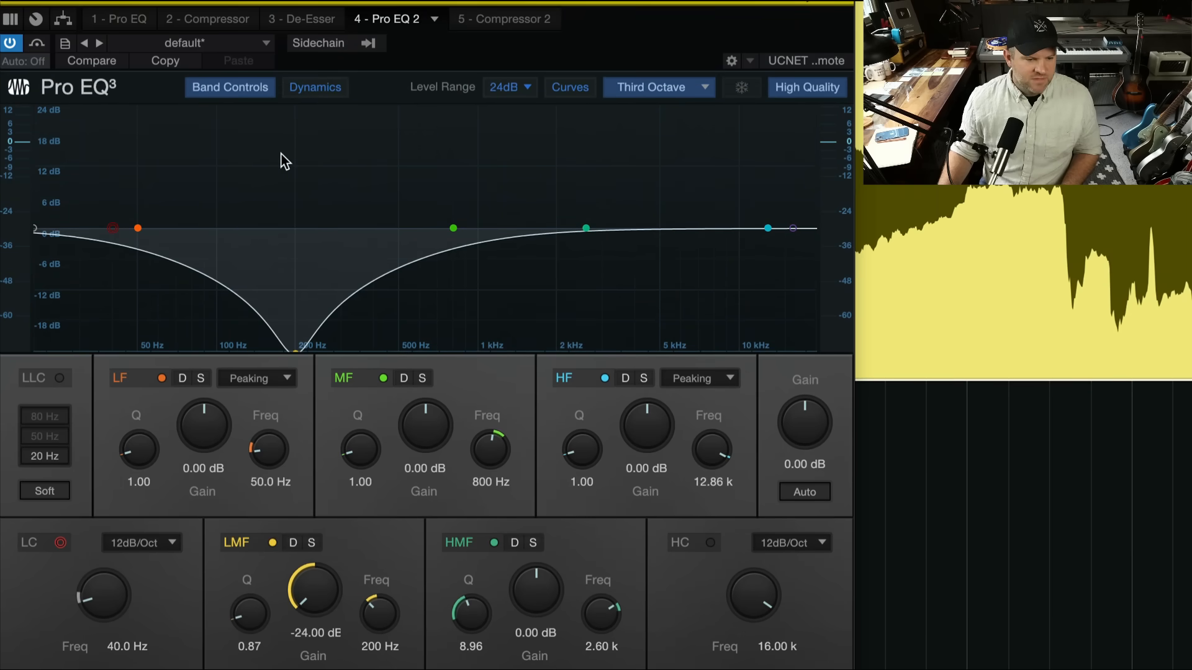
key(space)
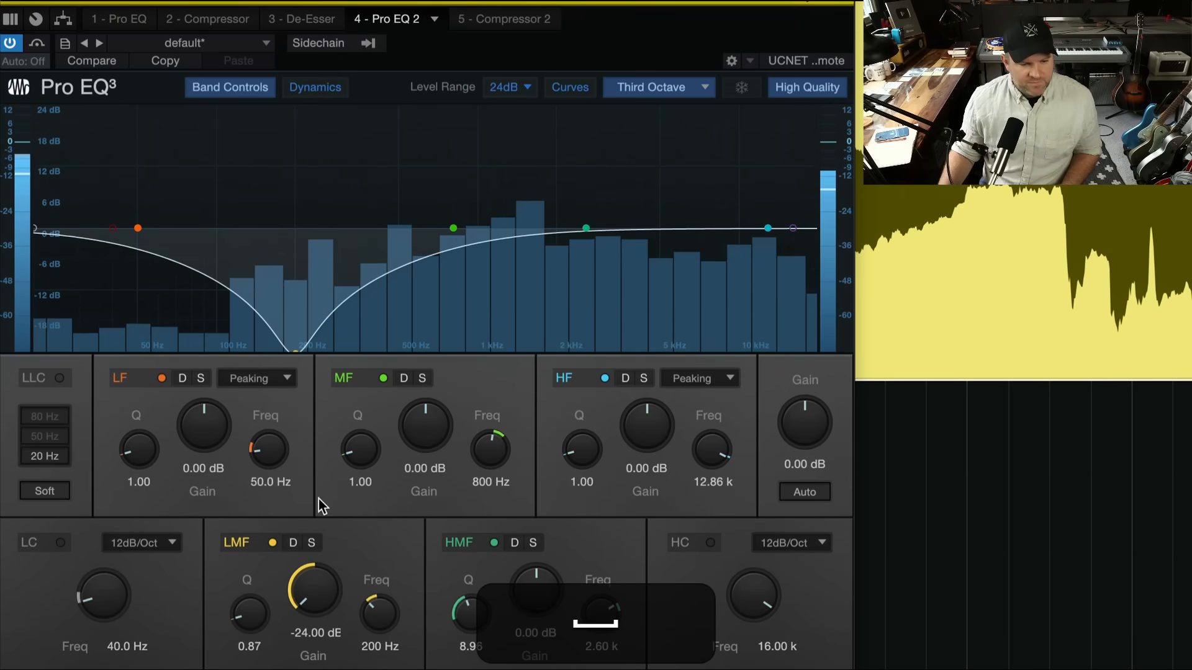
drag(317, 584, 335, 504)
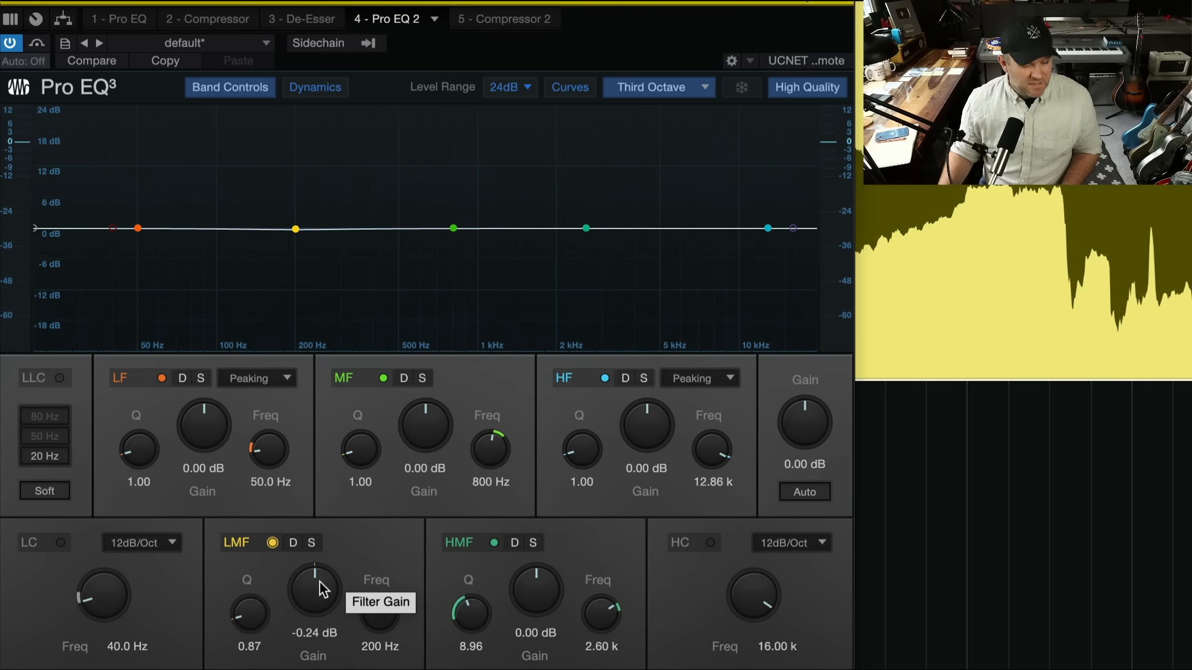
Step: Set the LMF band's gain at 200 Hz to -9.60 dB and play back the vocal
key(space)
drag(317, 587, 311, 621)
key(space)
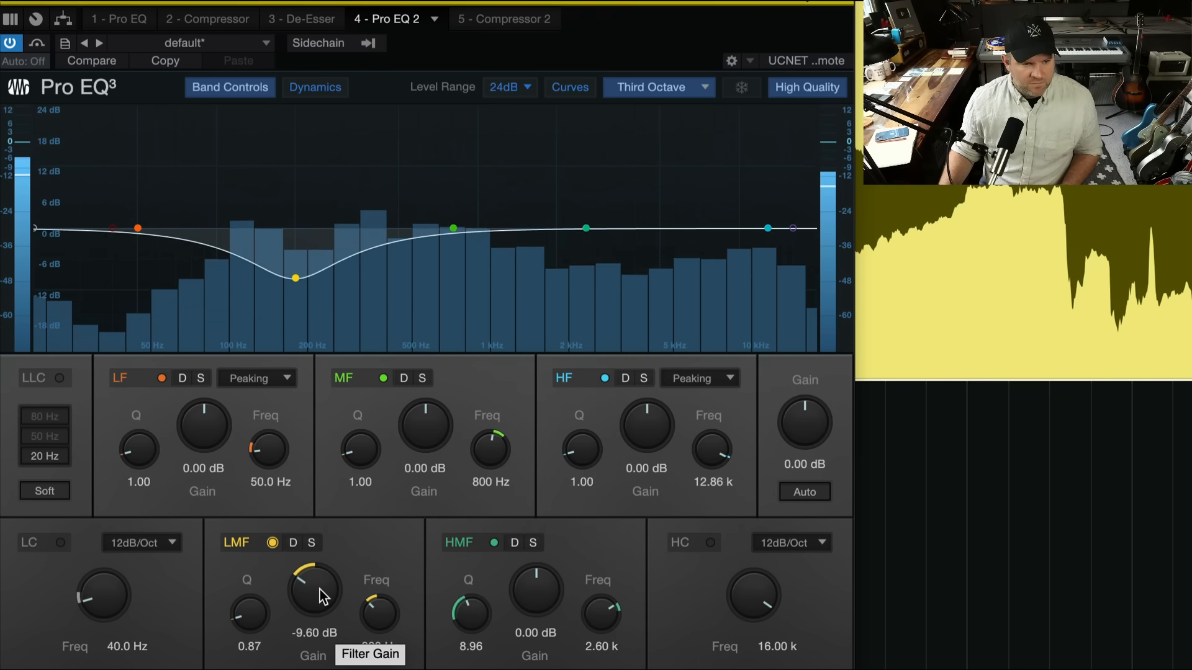
key(space)
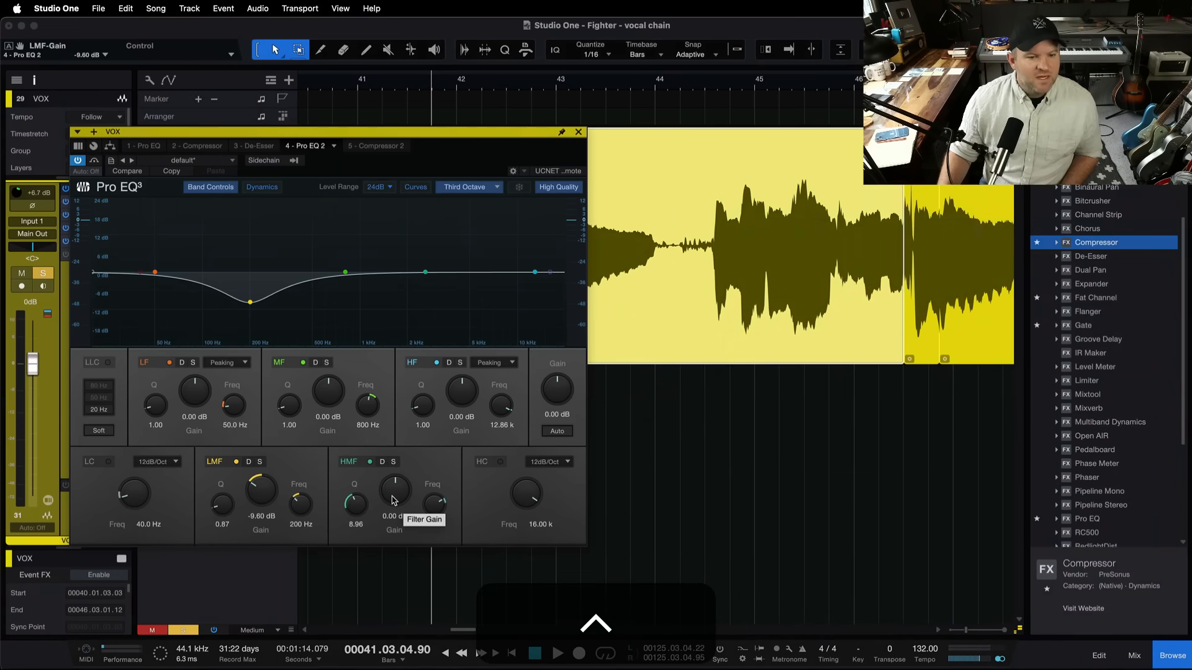
Step: Place the playback cursor between bars 40 and 41, clear of the EQ window, and play the start of the vocal phrase
drag(477, 134, 496, 317)
scroll(459, 236, left, 2)
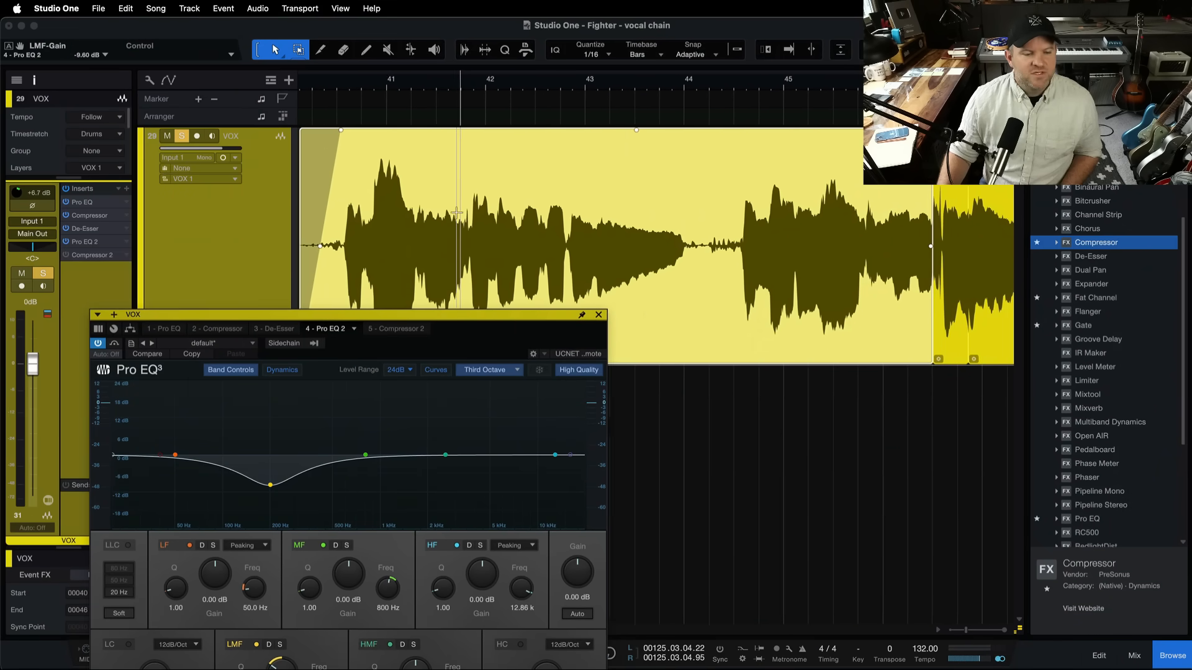
click(363, 83)
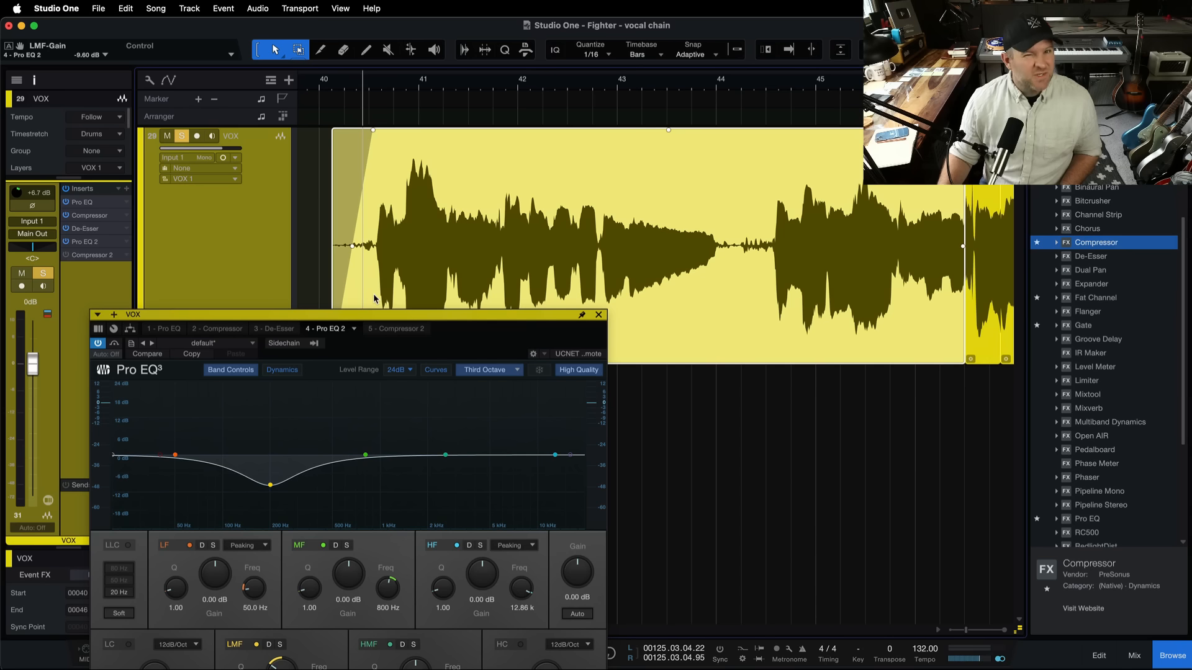
key(space)
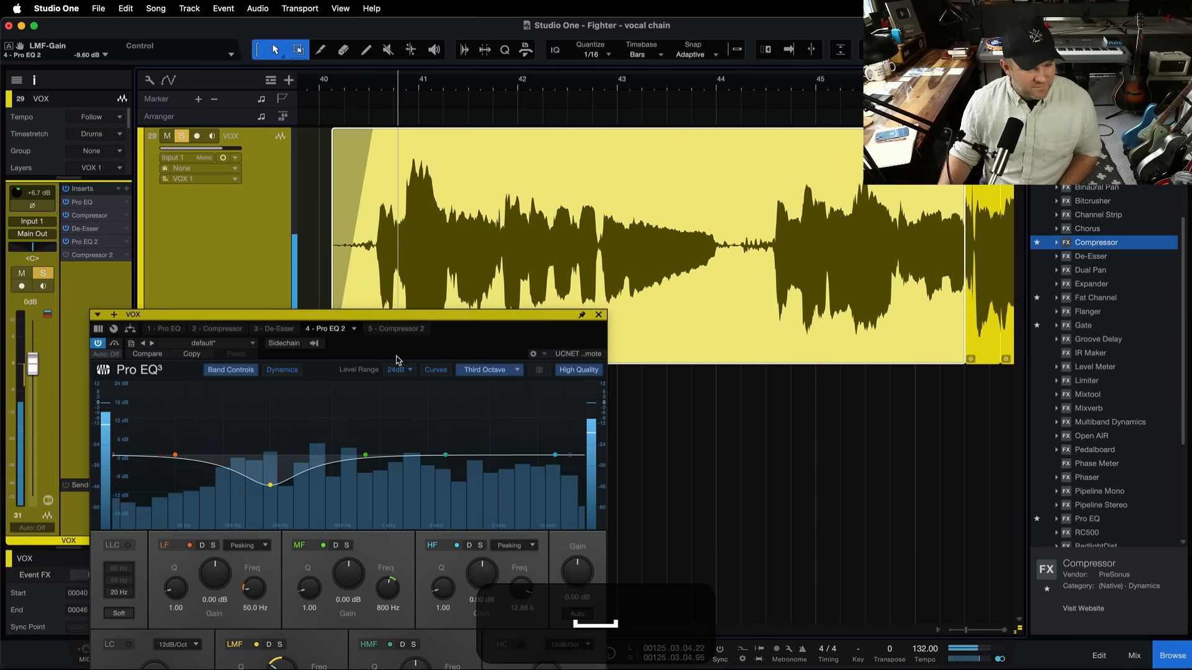
key(space)
Step: Boost the HMF band at 2.60 kHz to 14.40 dB and play the vocal to hear the harsh frequency
drag(453, 316, 359, 144)
drag(323, 496, 326, 467)
key(space)
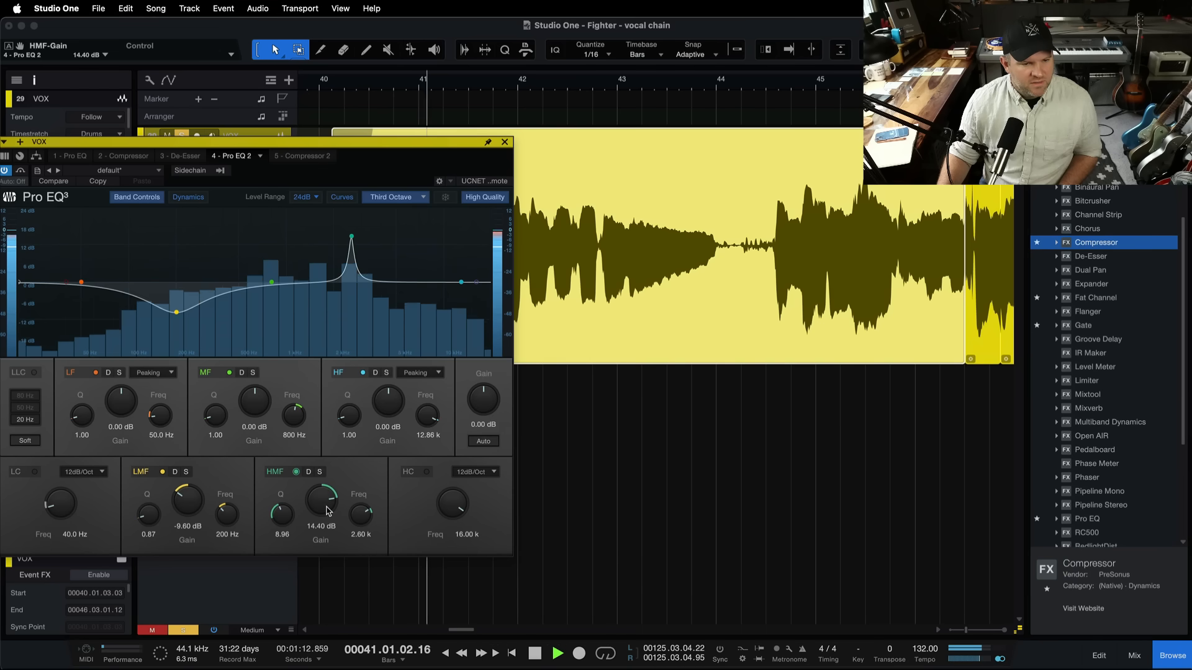
key(space)
Step: Set the HMF band's gain at 2.60 kHz to -12.72 dB and play back the vocal
drag(327, 510, 300, 521)
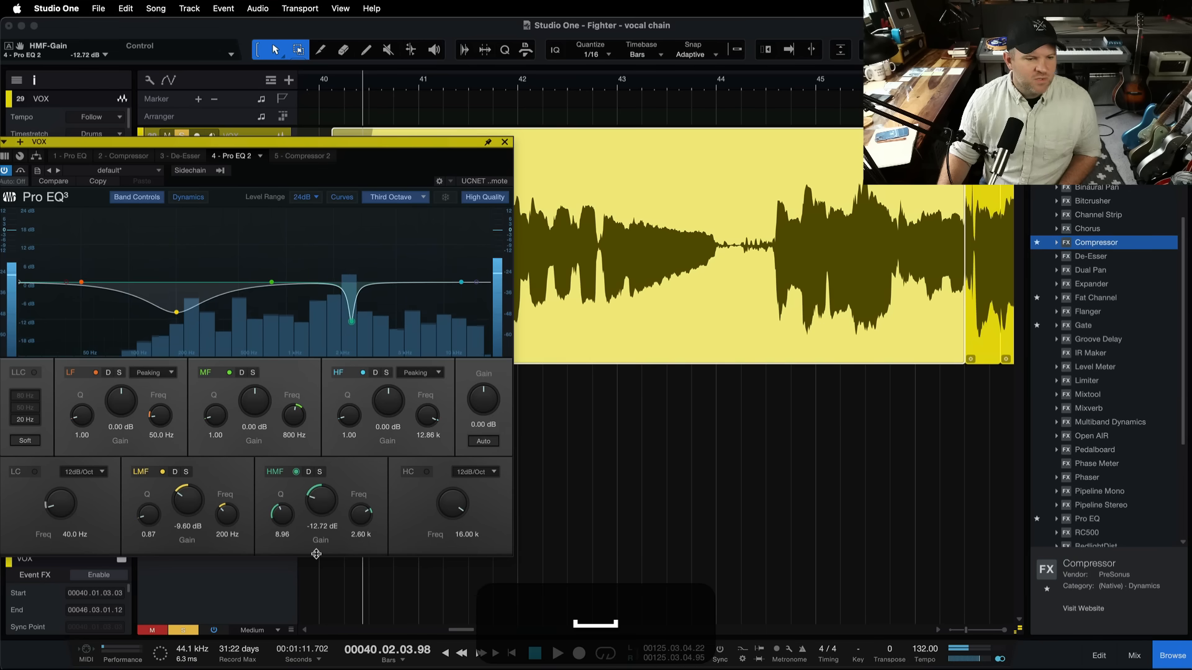
key(space)
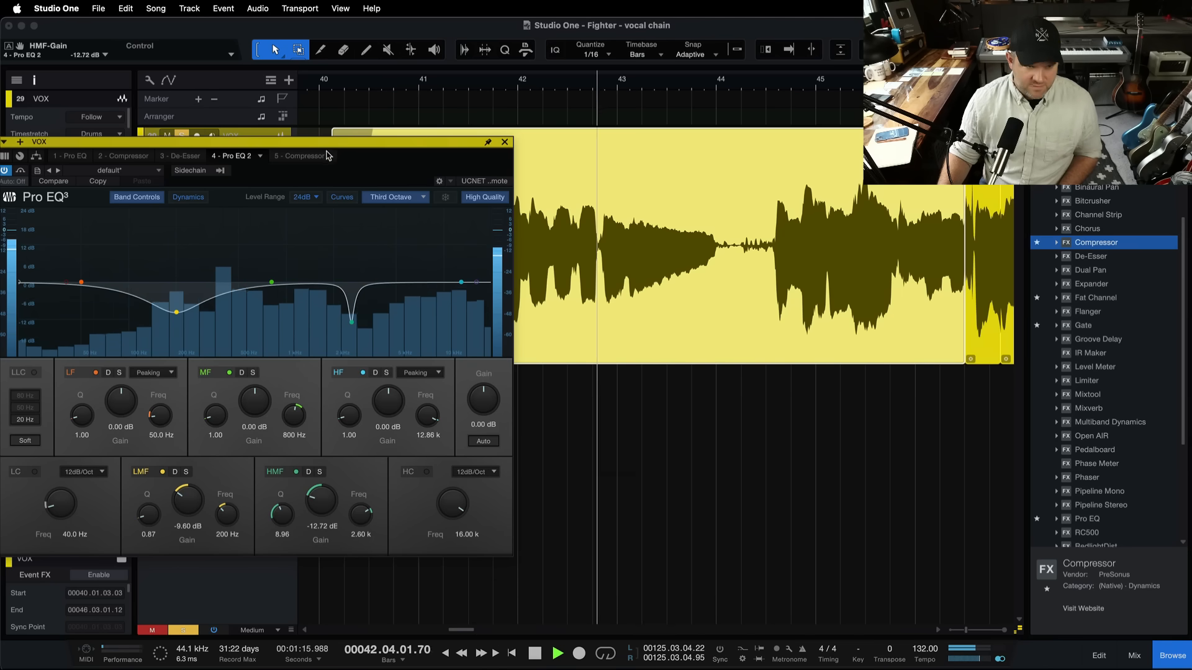
key(space)
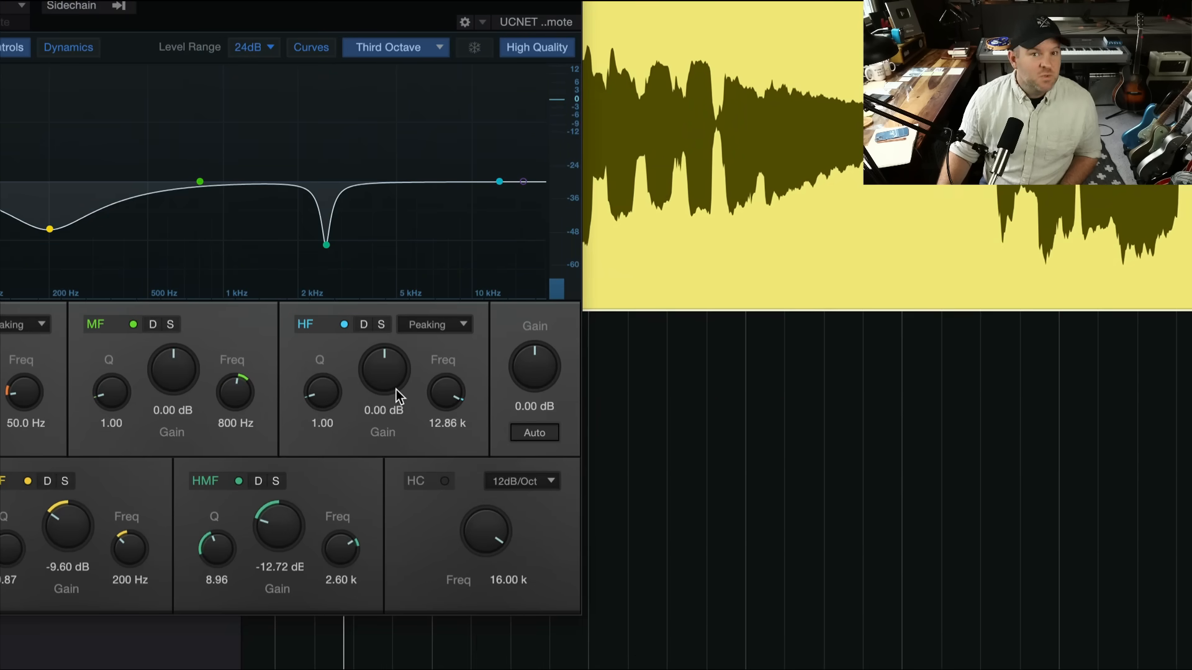
Step: Boost the HF band's gain at 12.86 kHz to 5.28 dB while playing back the vocal
mouse_move(393, 374)
mouse_down()
mouse_move(395, 352)
mouse_move(399, 382)
mouse_up()
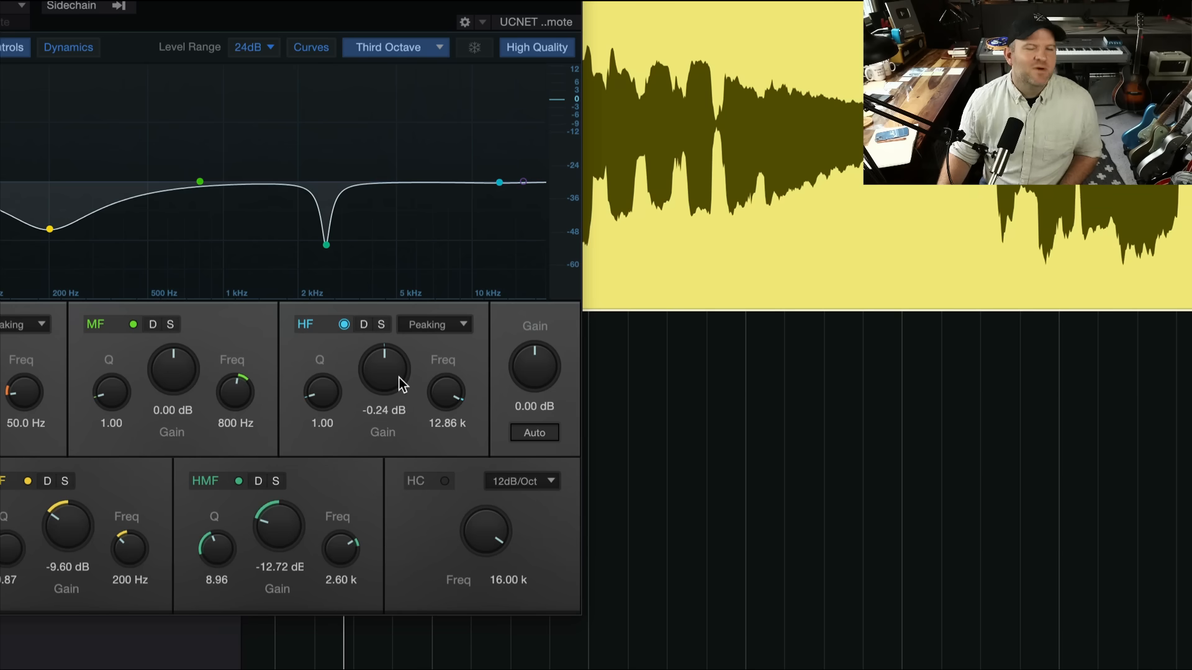
key(space)
drag(399, 381, 397, 351)
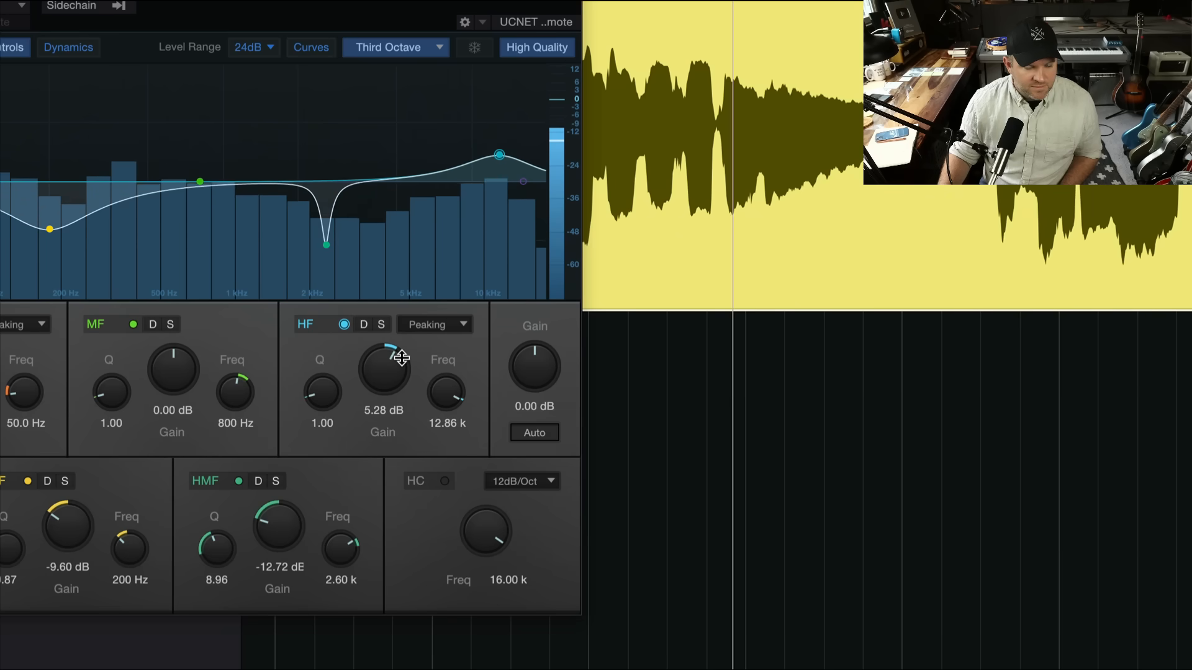
key(space)
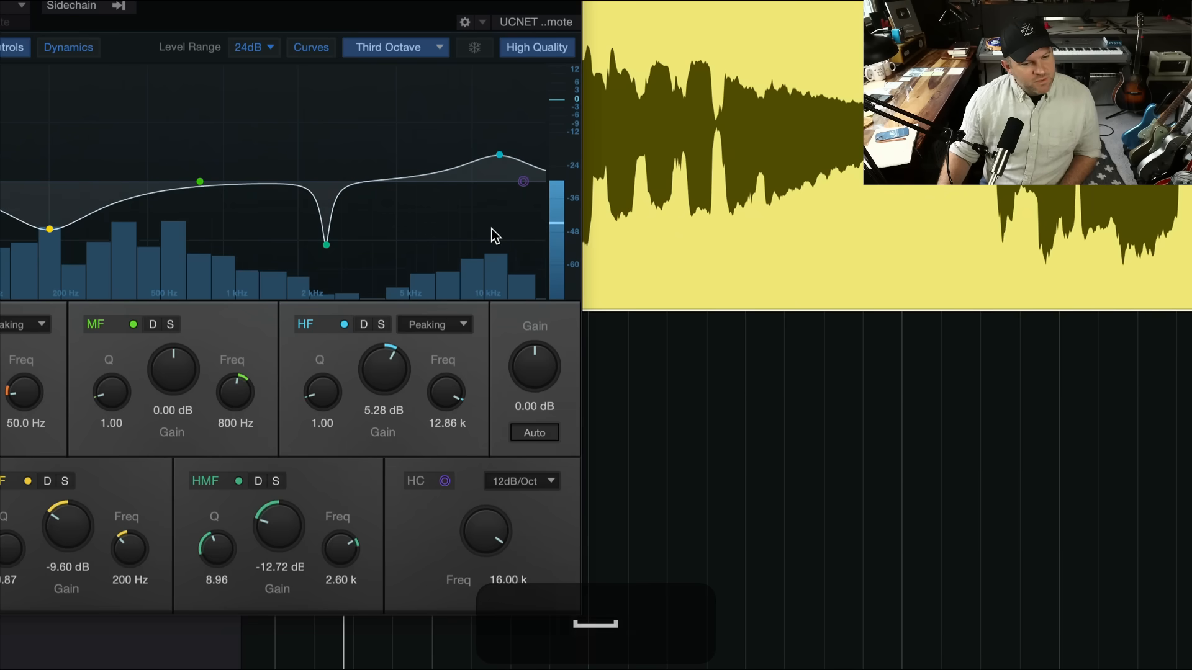
scroll(492, 234, down, 5)
Step: Return to the second Pro EQ, play the vocal phrase, and set the HF band's gain to 1.92 dB
click(186, 157)
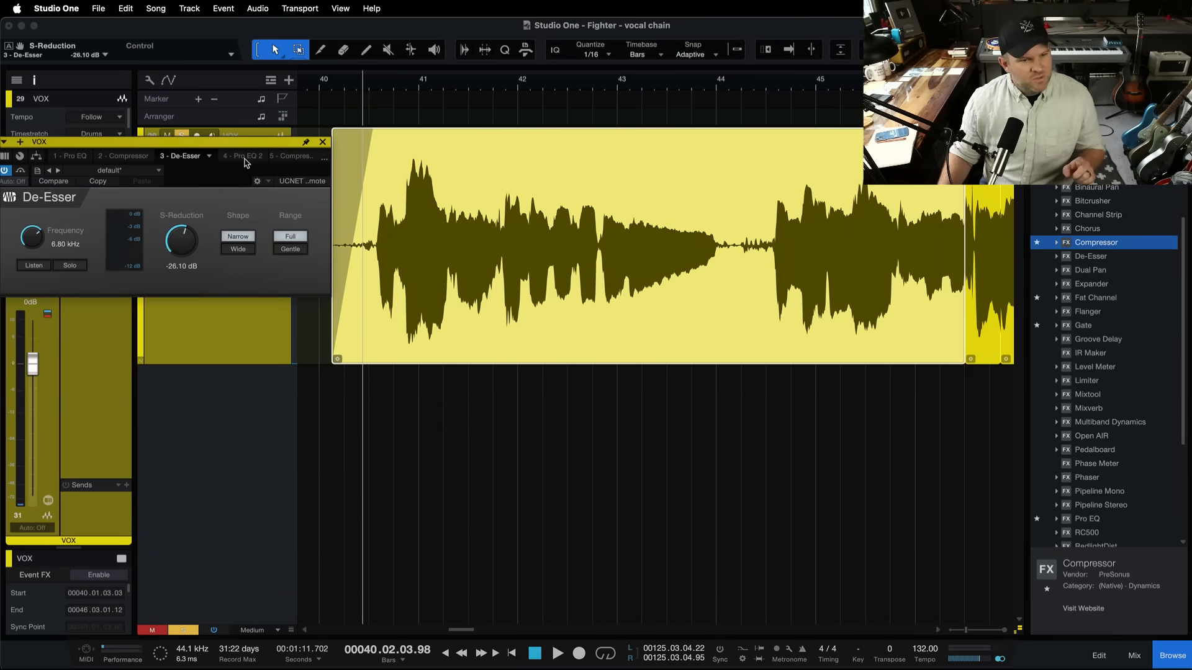
click(244, 157)
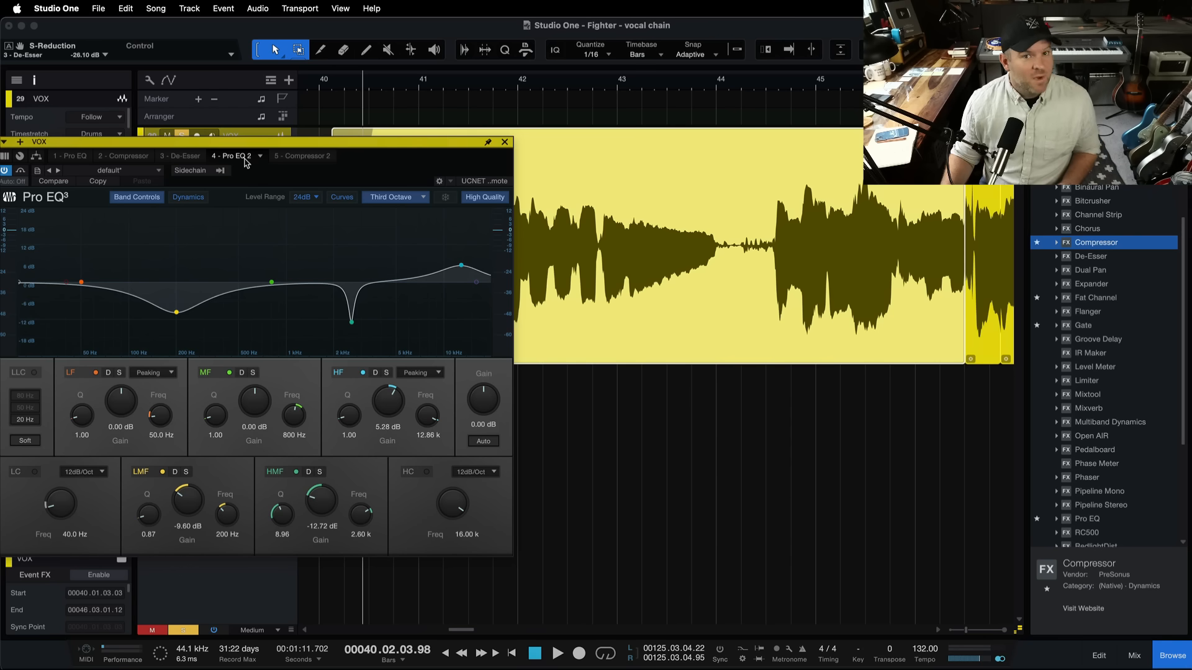
key(space)
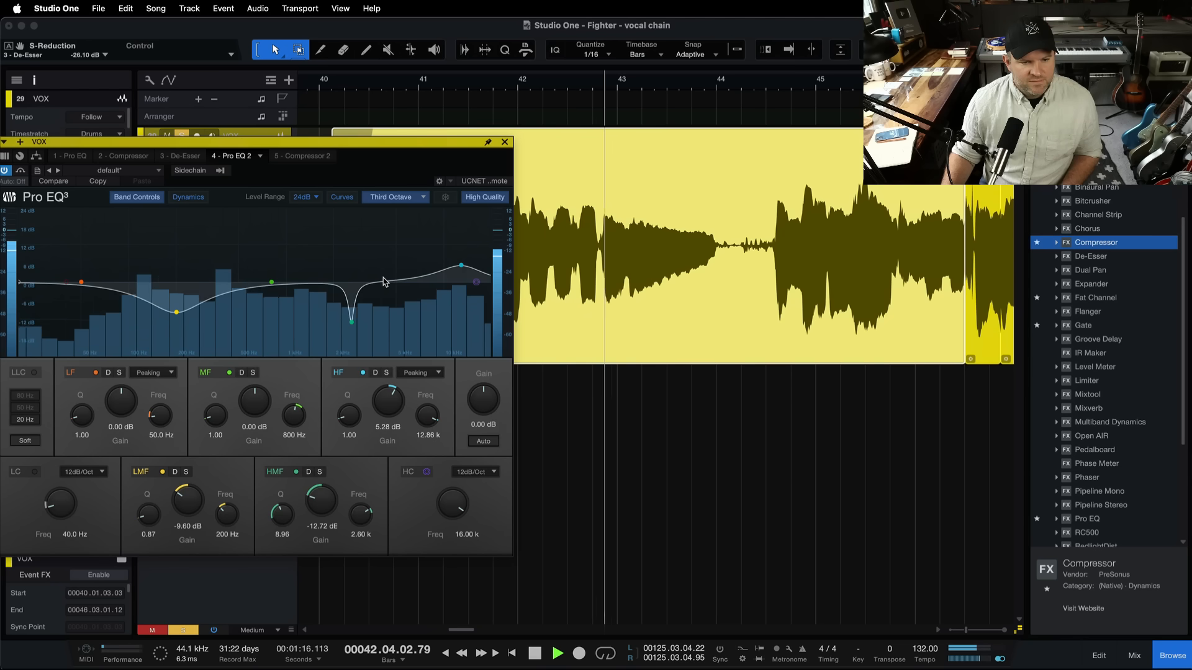
key(space)
drag(389, 403, 398, 410)
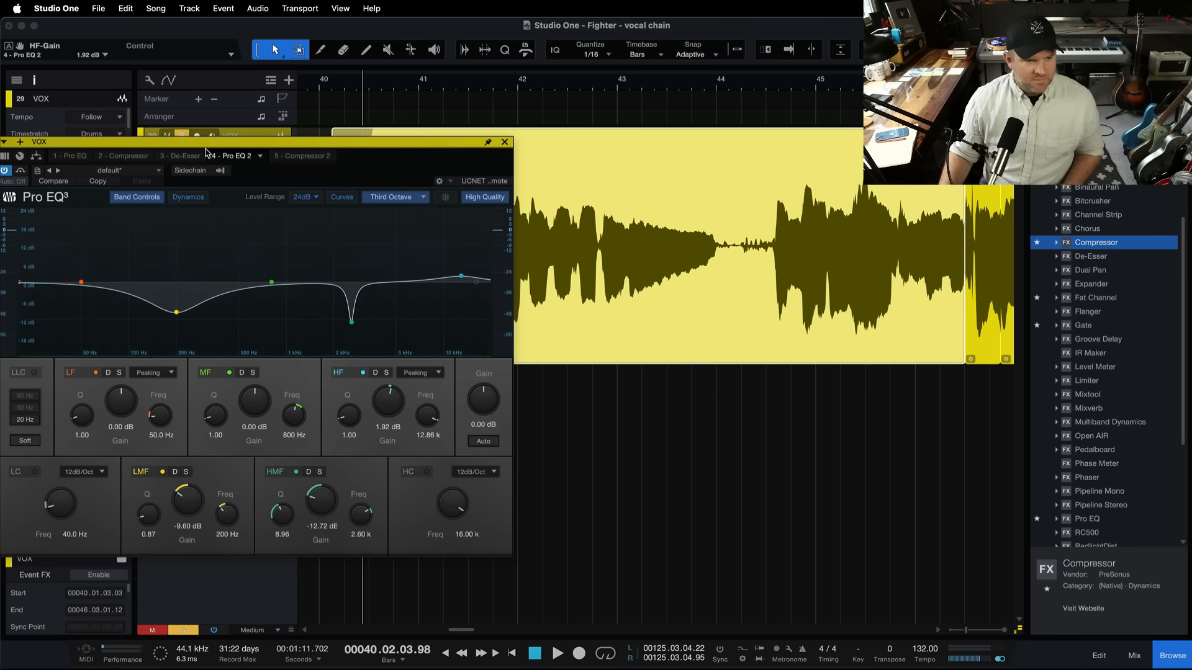
Step: Show the second compressor fully on screen and activate it
click(296, 156)
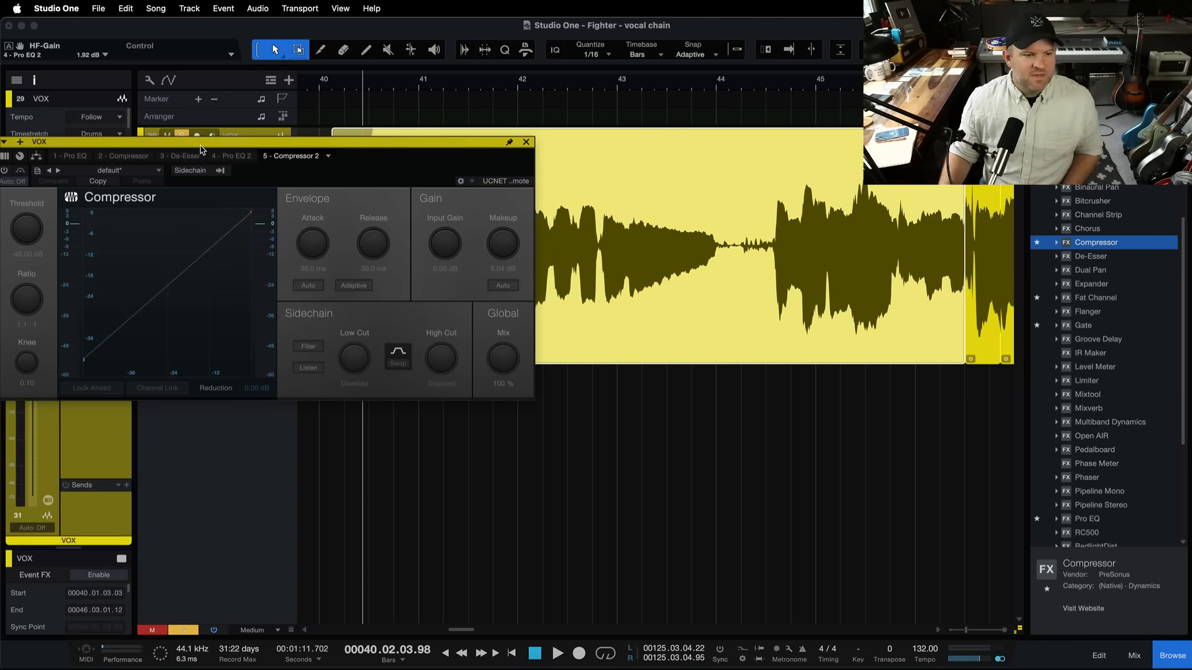
drag(201, 149, 237, 150)
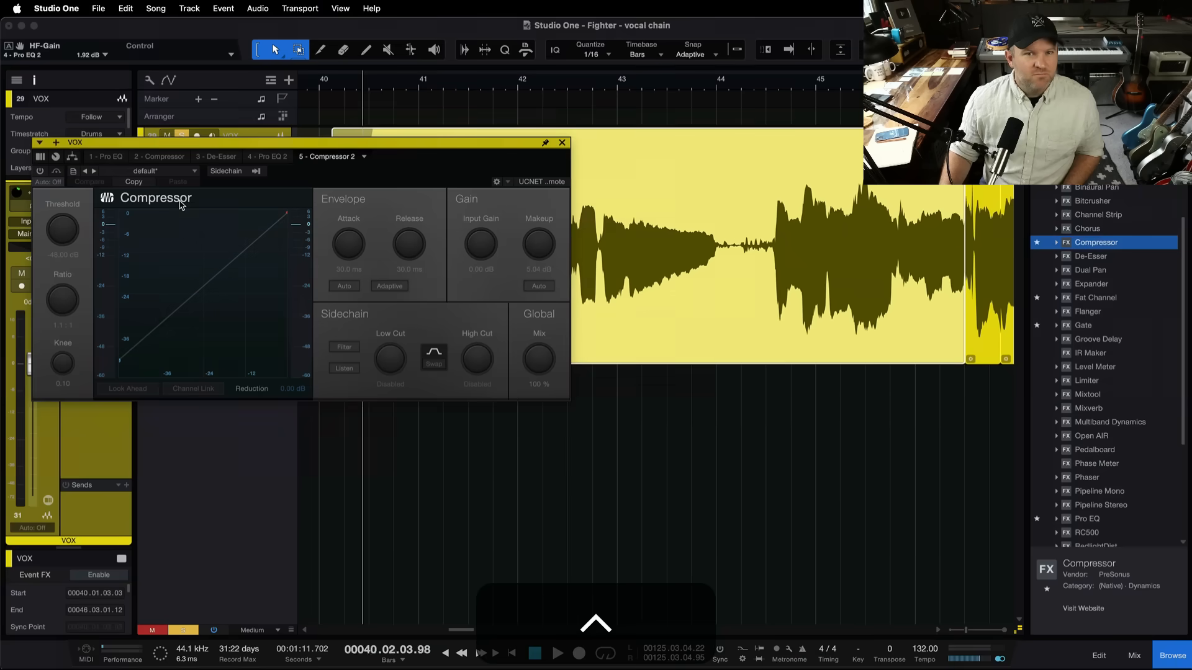
click(41, 171)
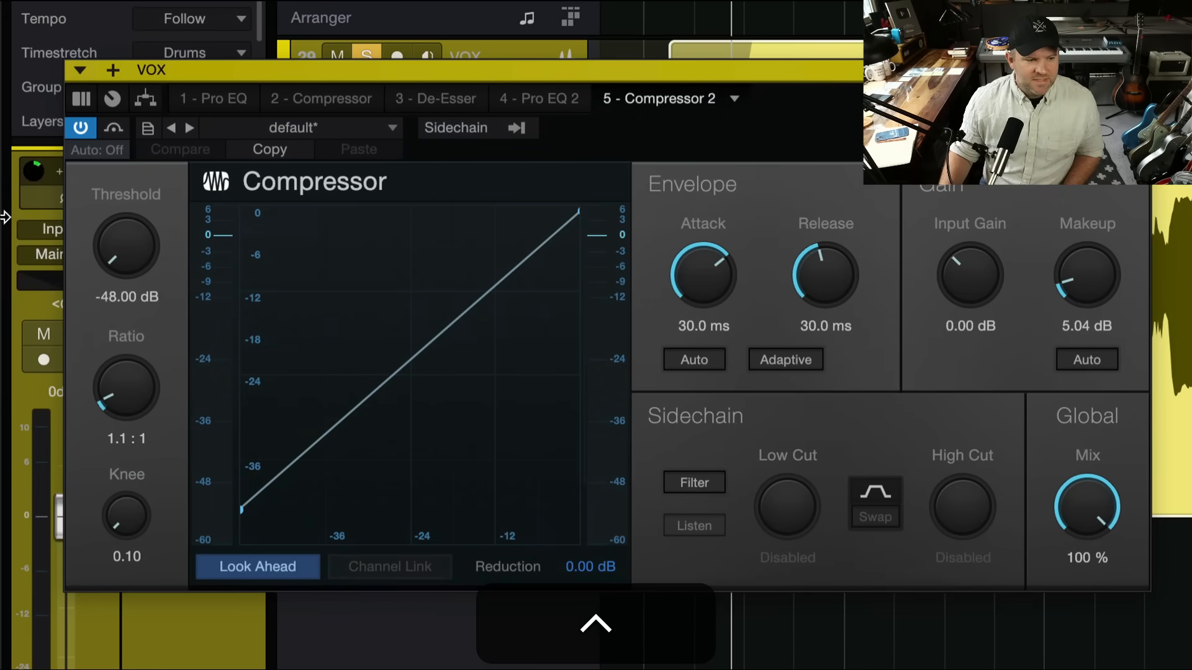
Step: Try the second compressor's threshold at 0 dB, and return it to -48 dB
drag(103, 248, 114, 6)
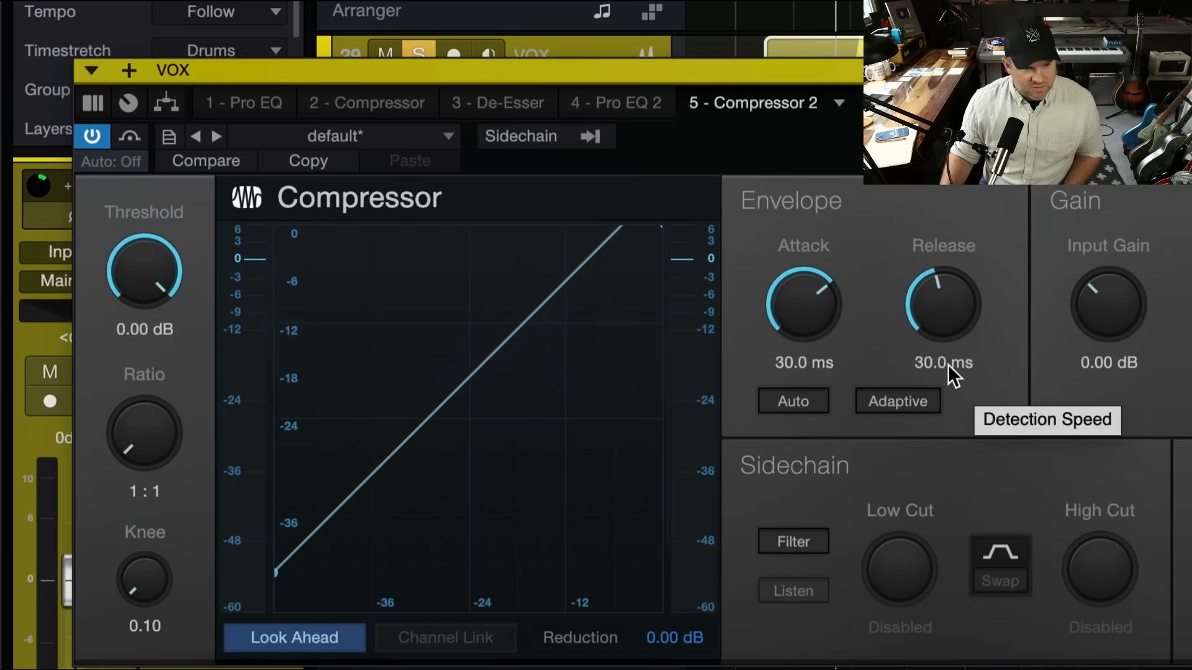
drag(159, 284, 169, 492)
drag(156, 307, 150, 389)
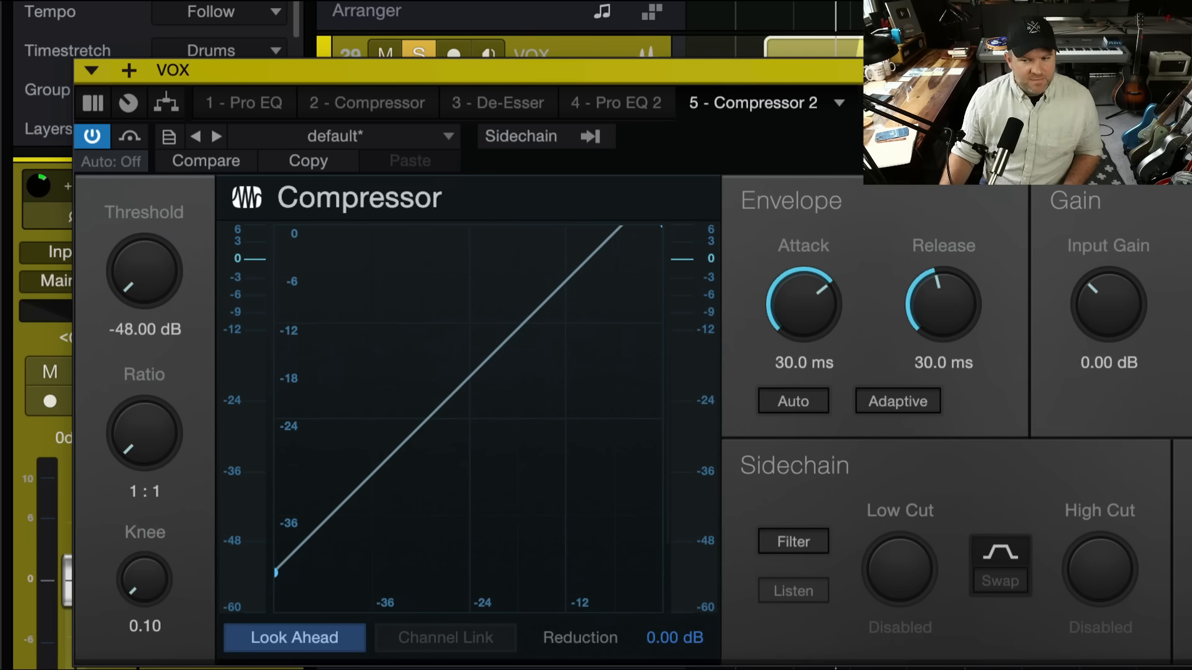
Step: Set the second compressor's ratio to 1.2:1 and its makeup gain to 6.96 dB, checking against playback of the vocal
mouse_move(160, 428)
mouse_down()
mouse_move(157, 408)
mouse_move(163, 447)
mouse_up()
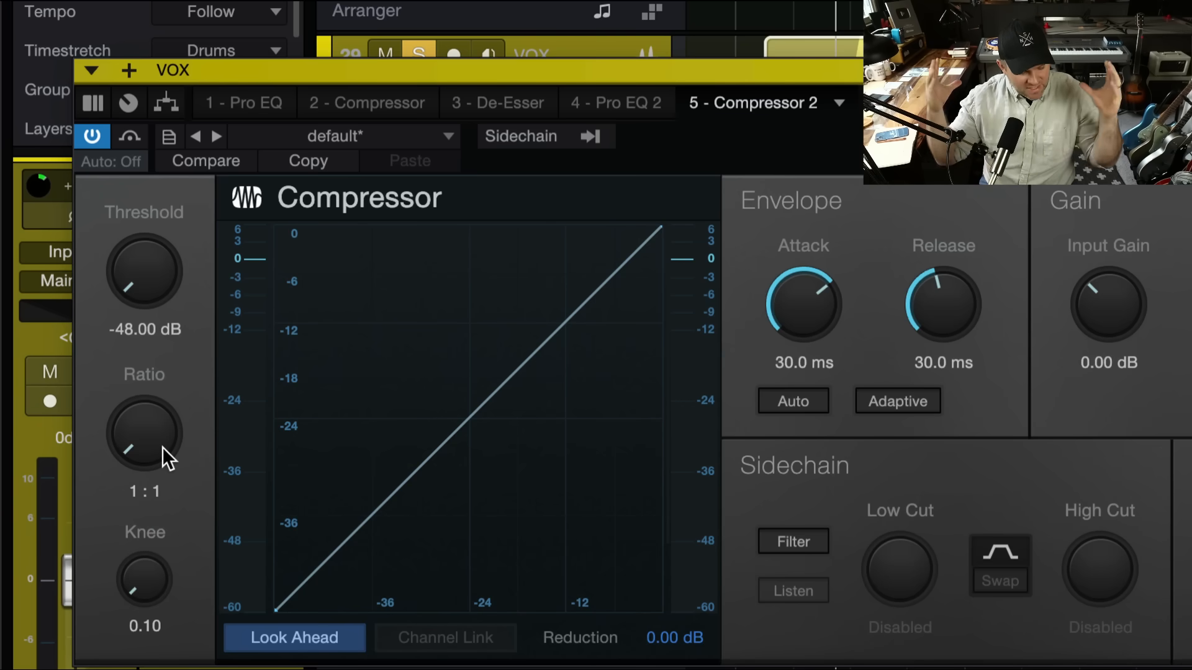
mouse_move(148, 454)
mouse_down()
mouse_move(151, 423)
mouse_move(157, 476)
mouse_up()
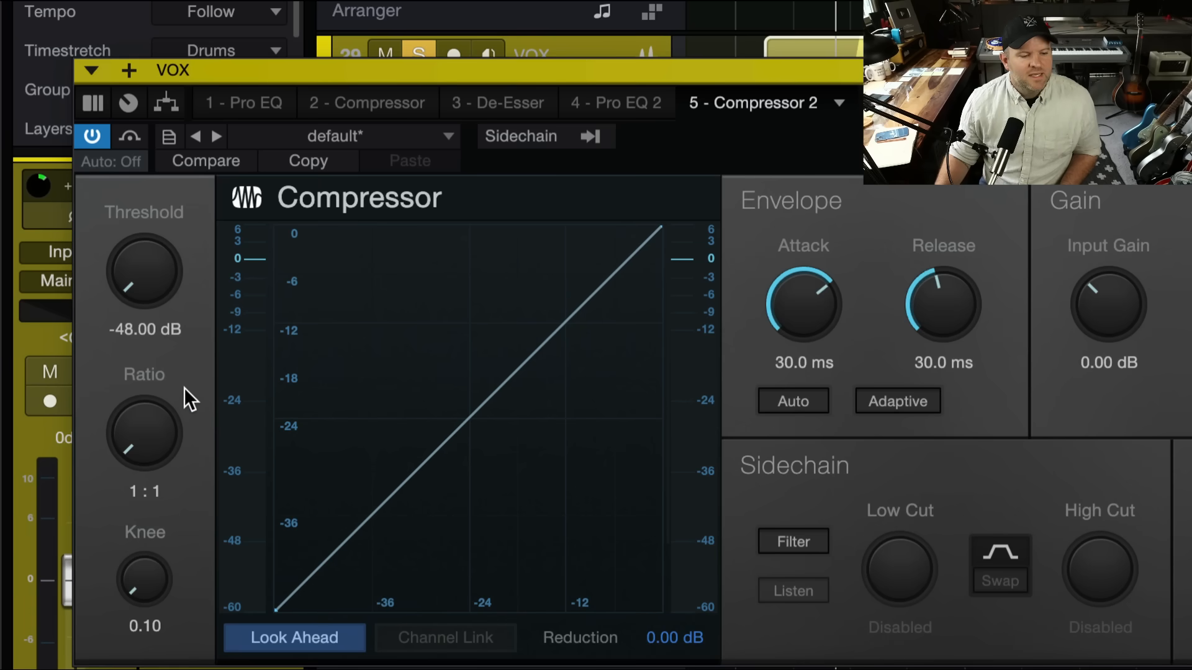
drag(151, 426, 155, 405)
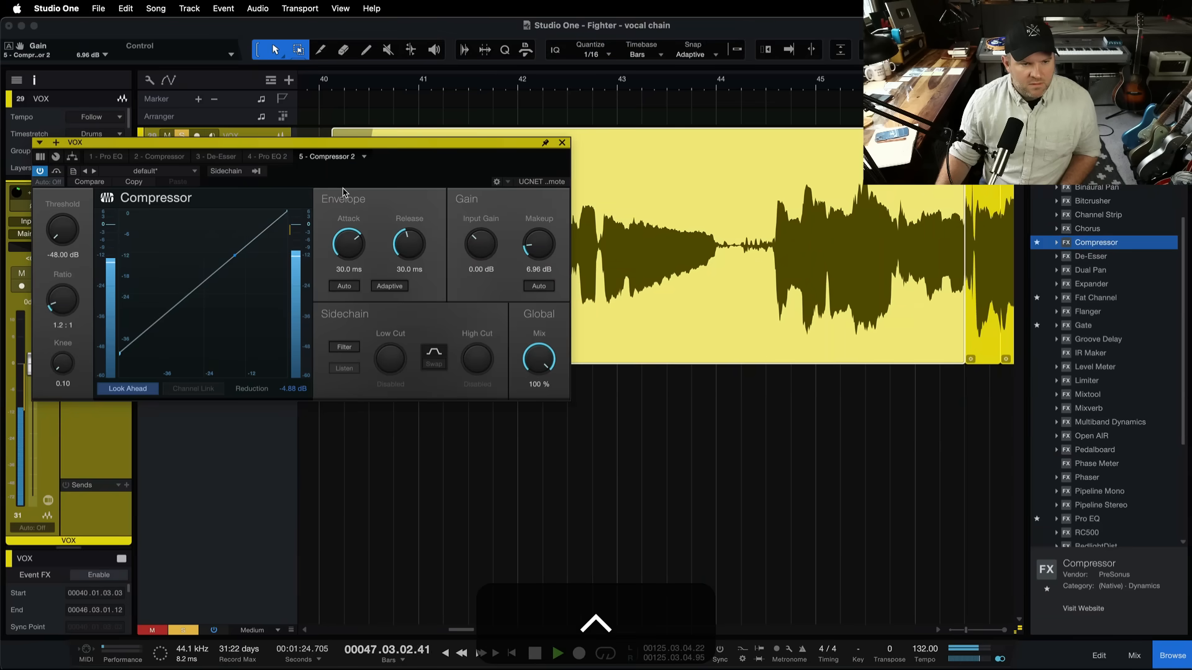
key(space)
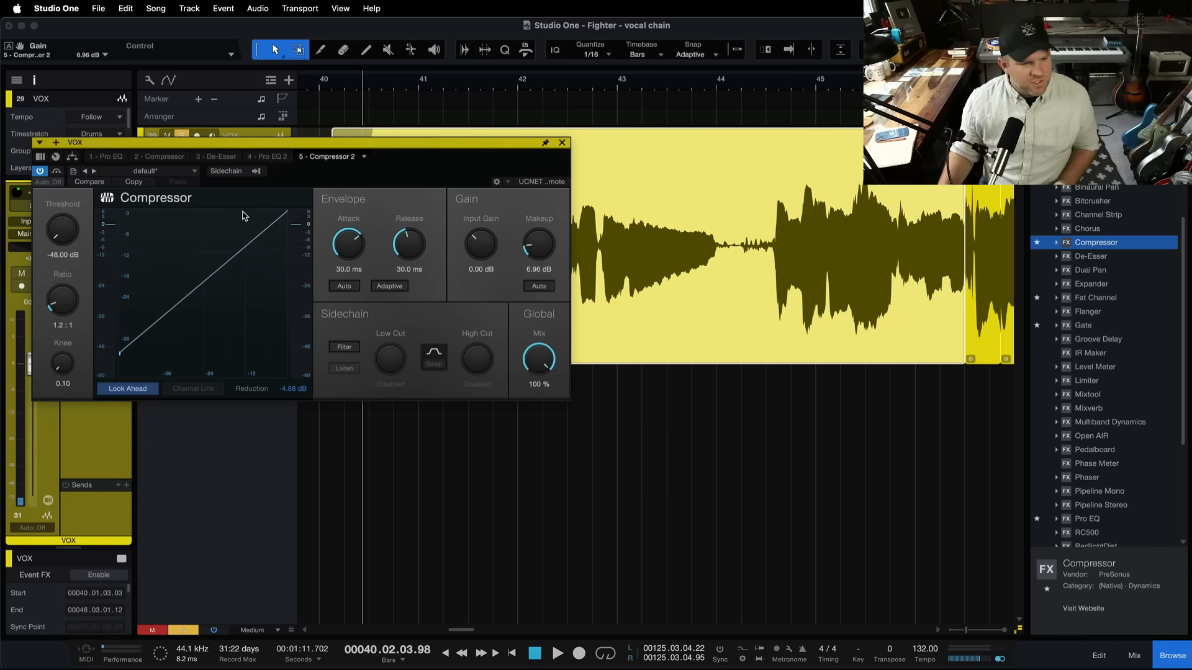
Step: Unsolo the VOX track, play the vocal phrase in the full mix, and close the compressor window
key(shift+super+s)
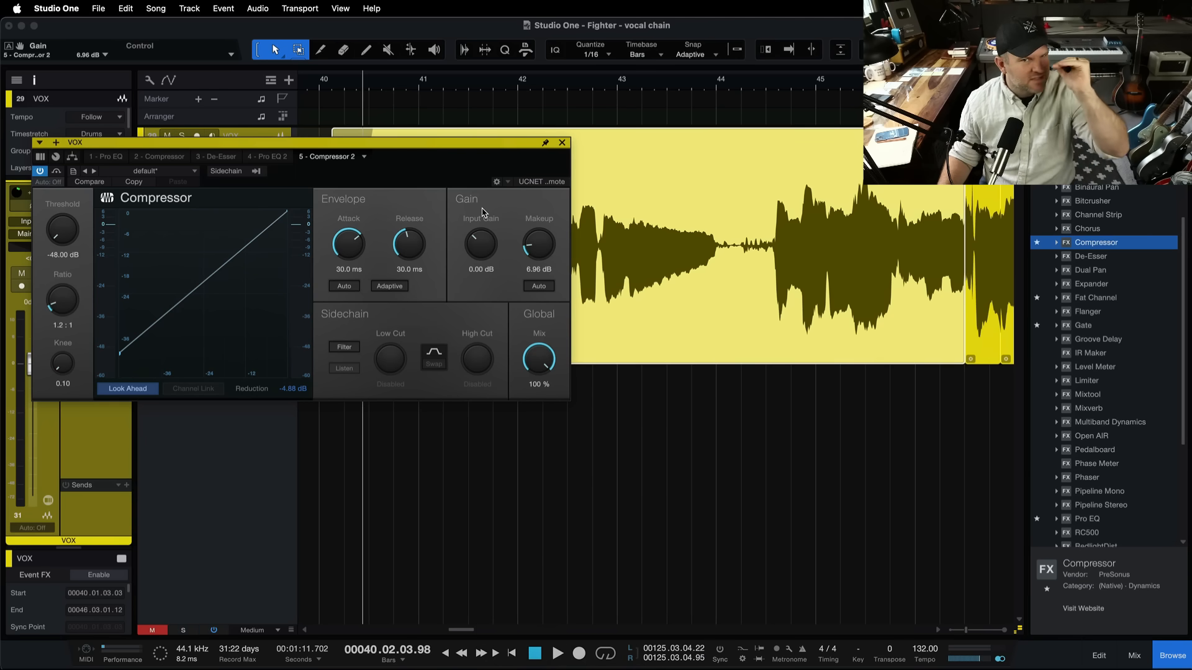
key(space)
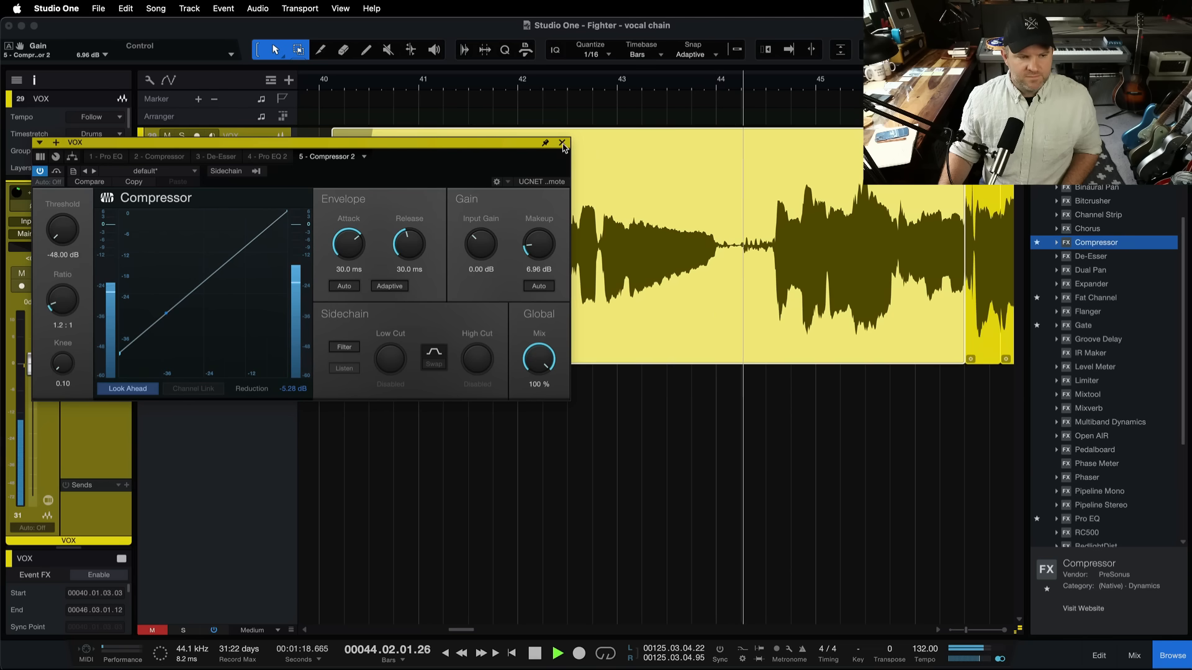
click(562, 144)
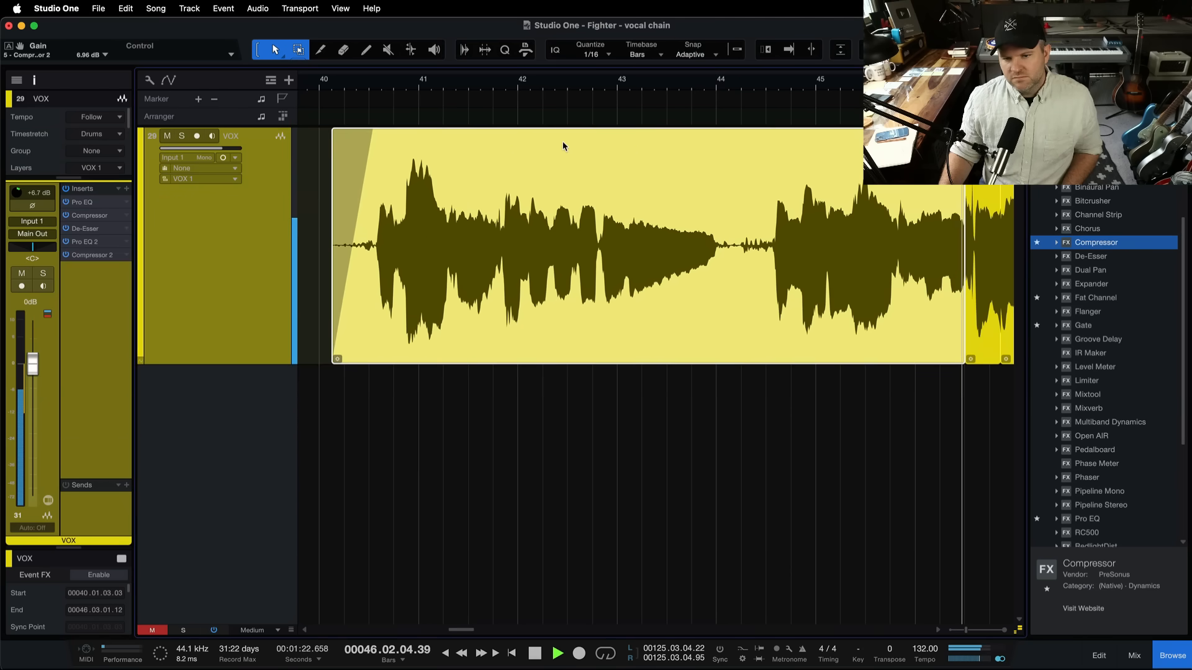
key(space)
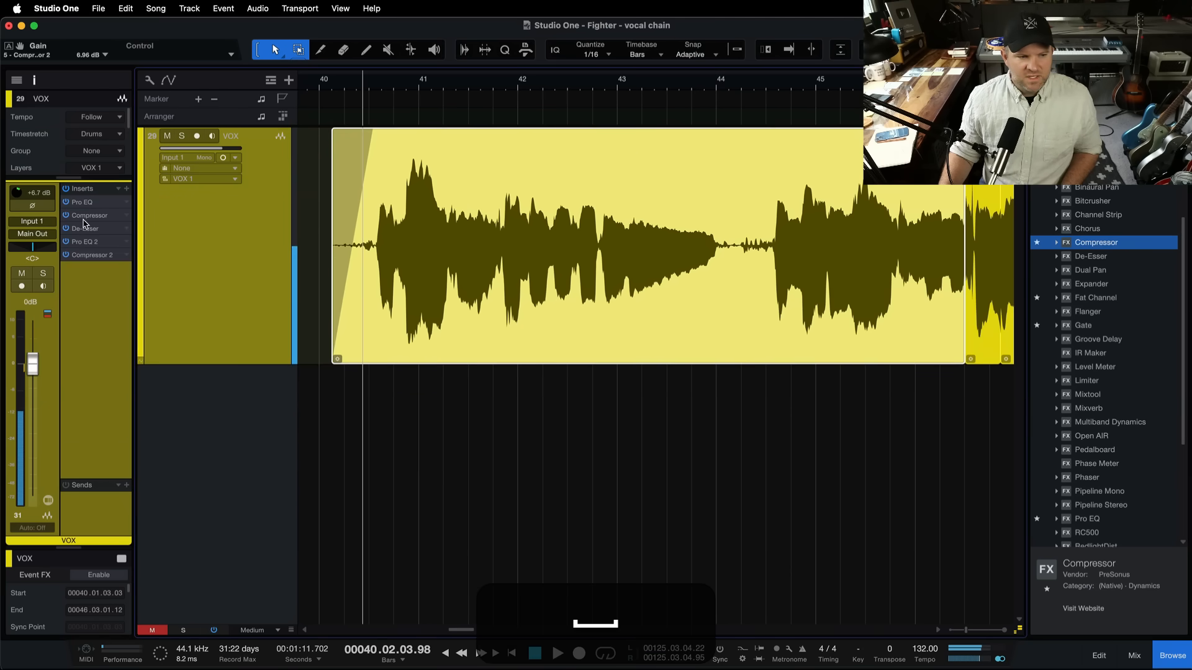
Step: Set the De-Esser's S-Reduction to -30.00 dB during playback of the mix, and close its window
double_click(85, 226)
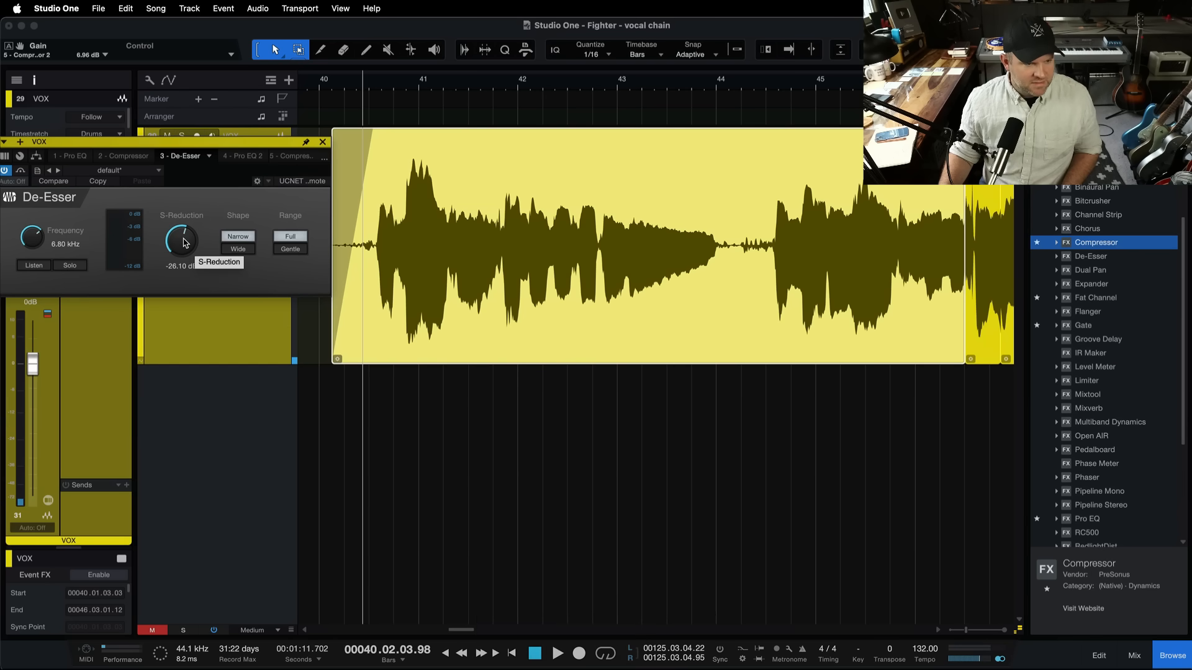
key(space)
drag(185, 242, 177, 248)
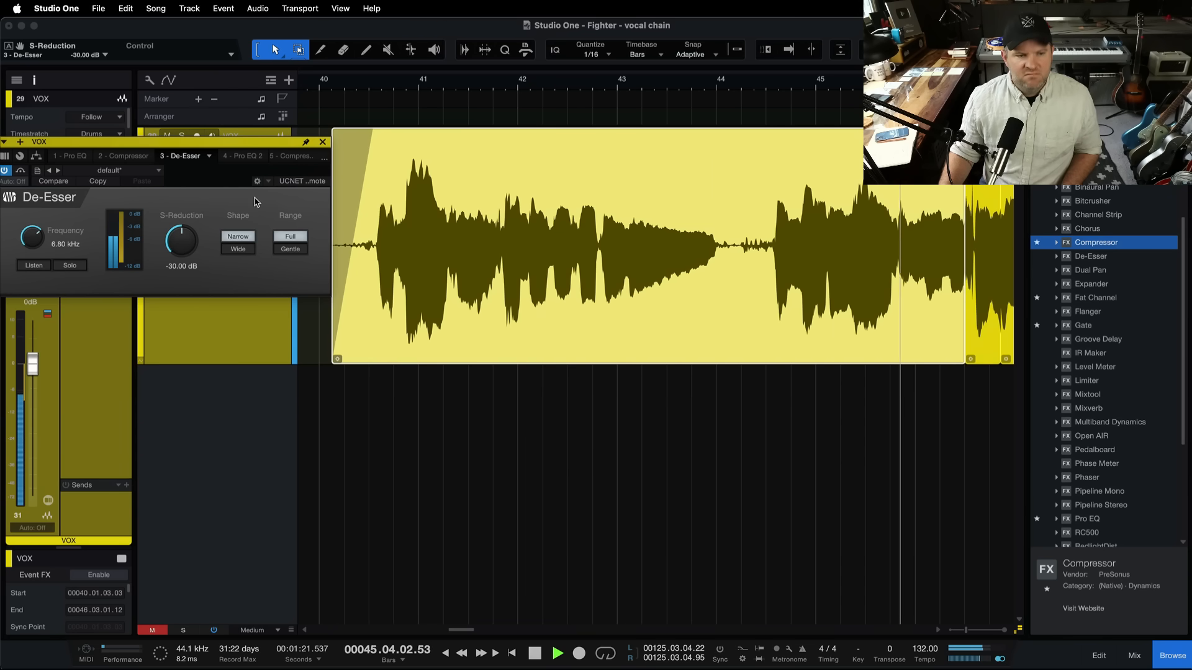
key(space)
key(super+w)
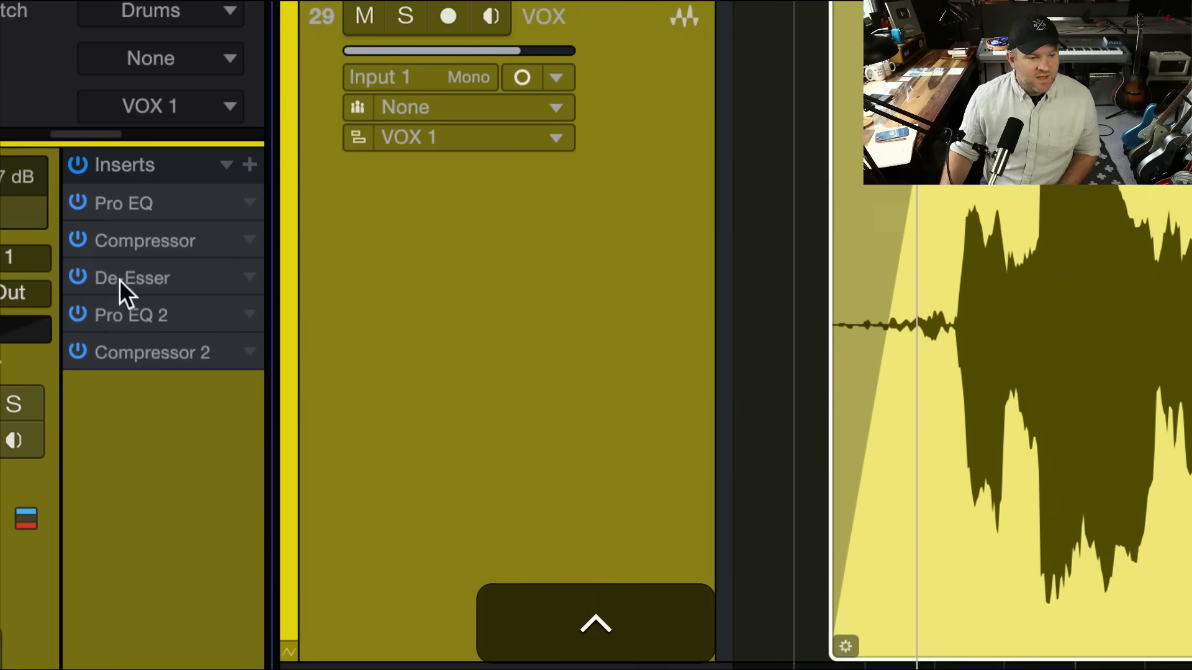
Step: Remove all insert effects from the VOX track
click(219, 168)
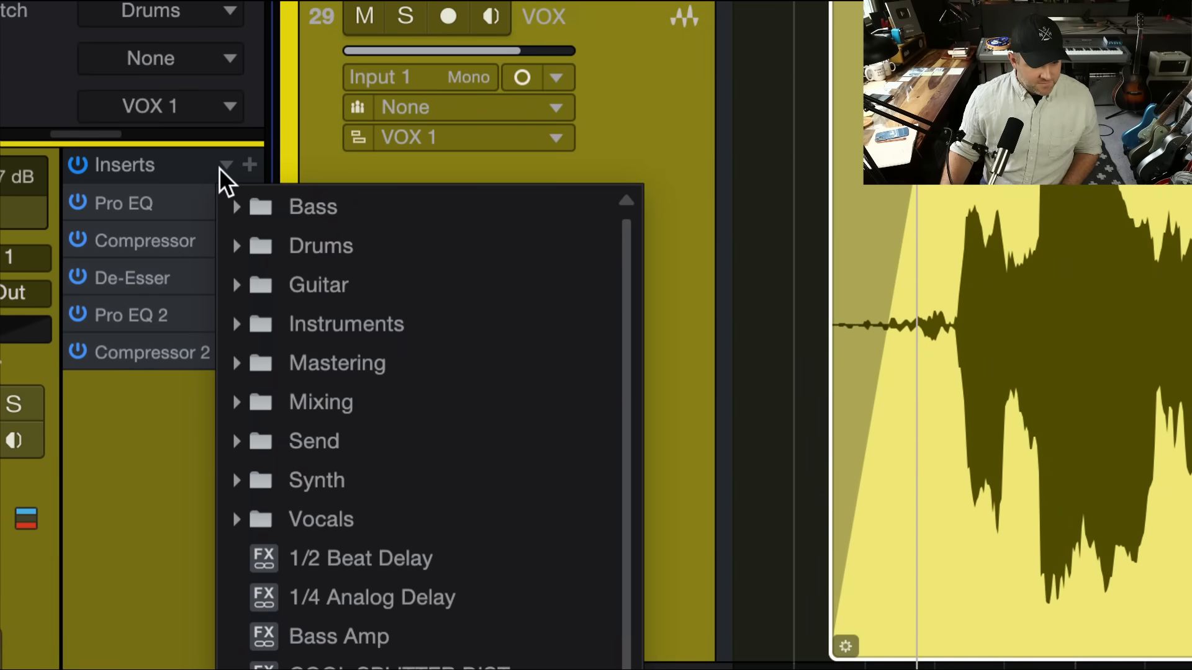
click(201, 167)
click(221, 164)
scroll(297, 449, down, 3)
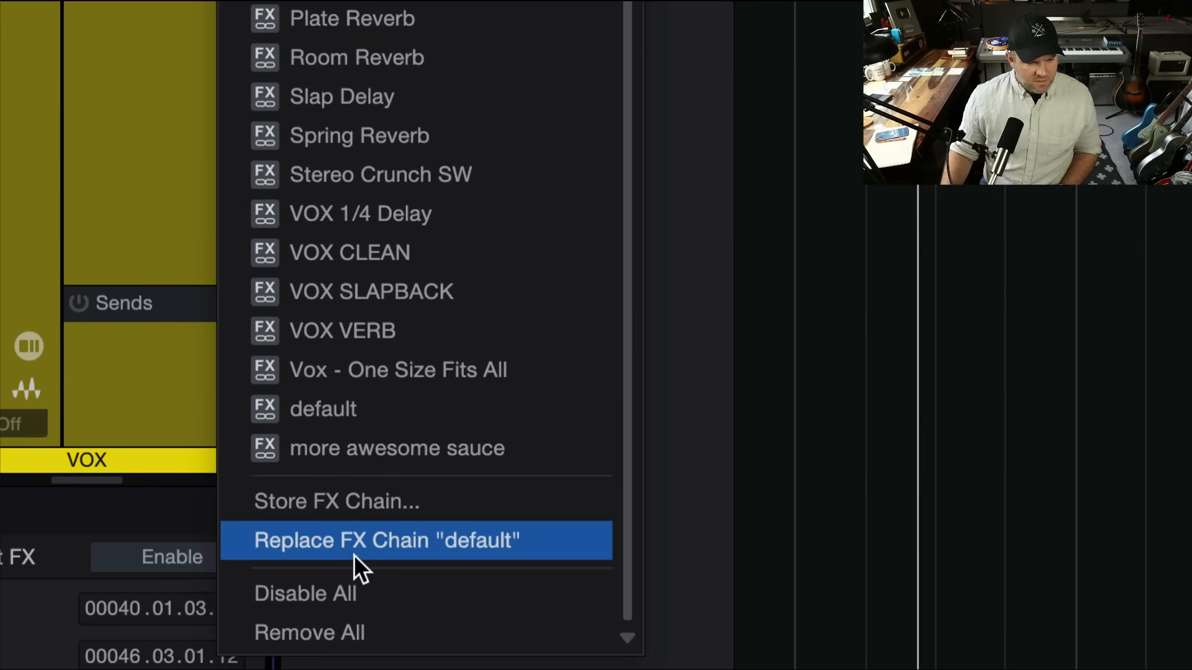
click(348, 623)
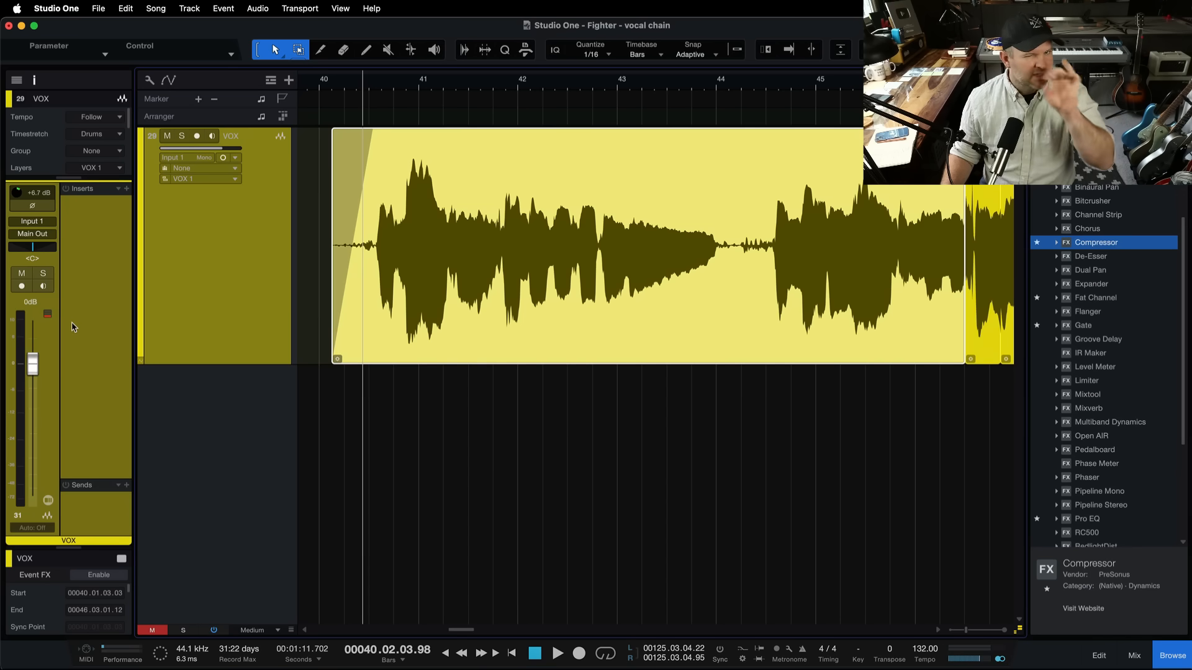
Step: Insert the GilderVox plug-in on the VOX track and move its window clear of the track's inserts
scroll(1104, 367, up, 4)
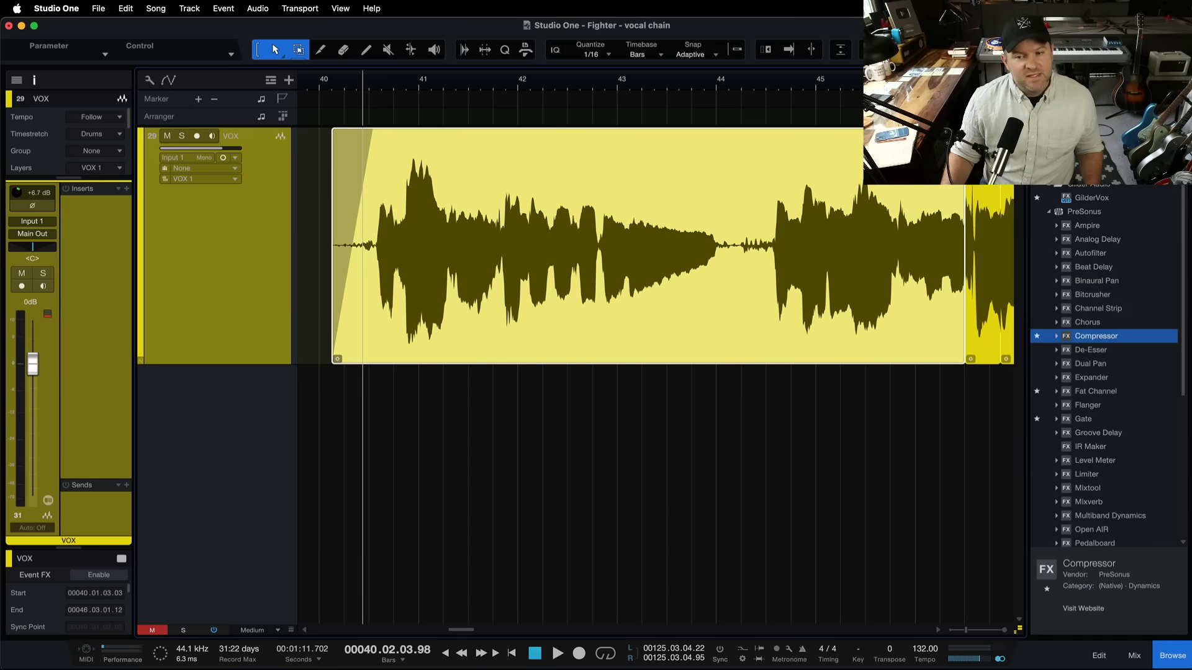
drag(1089, 200, 76, 211)
drag(194, 147, 331, 44)
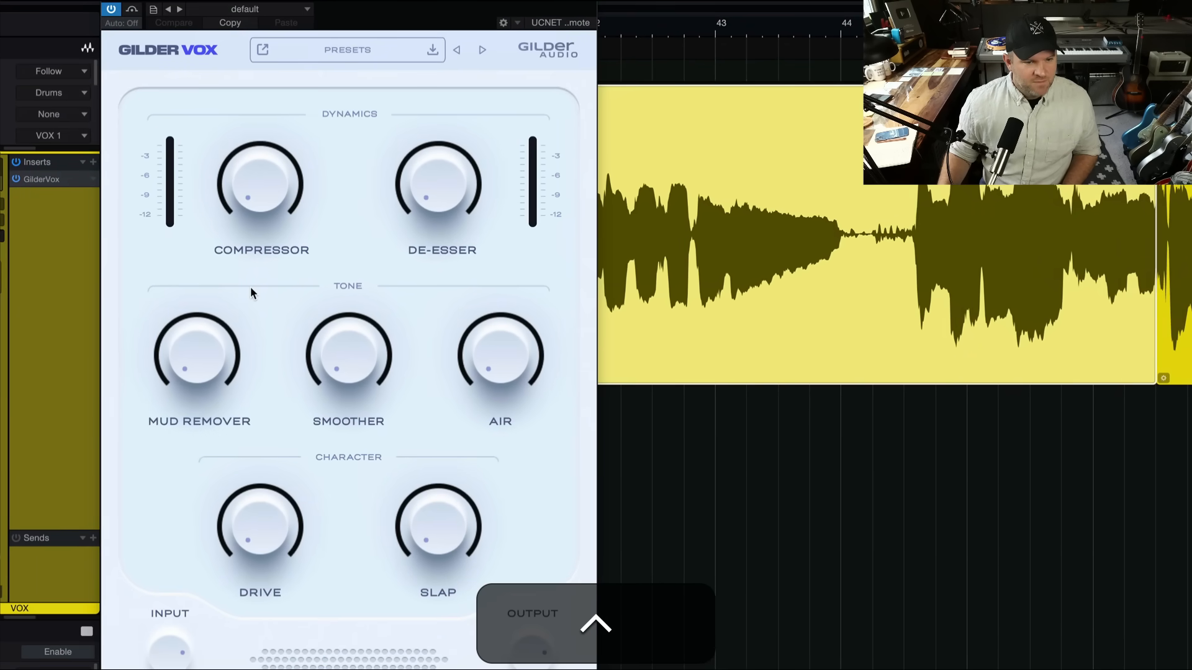
mouse_move(273, 179)
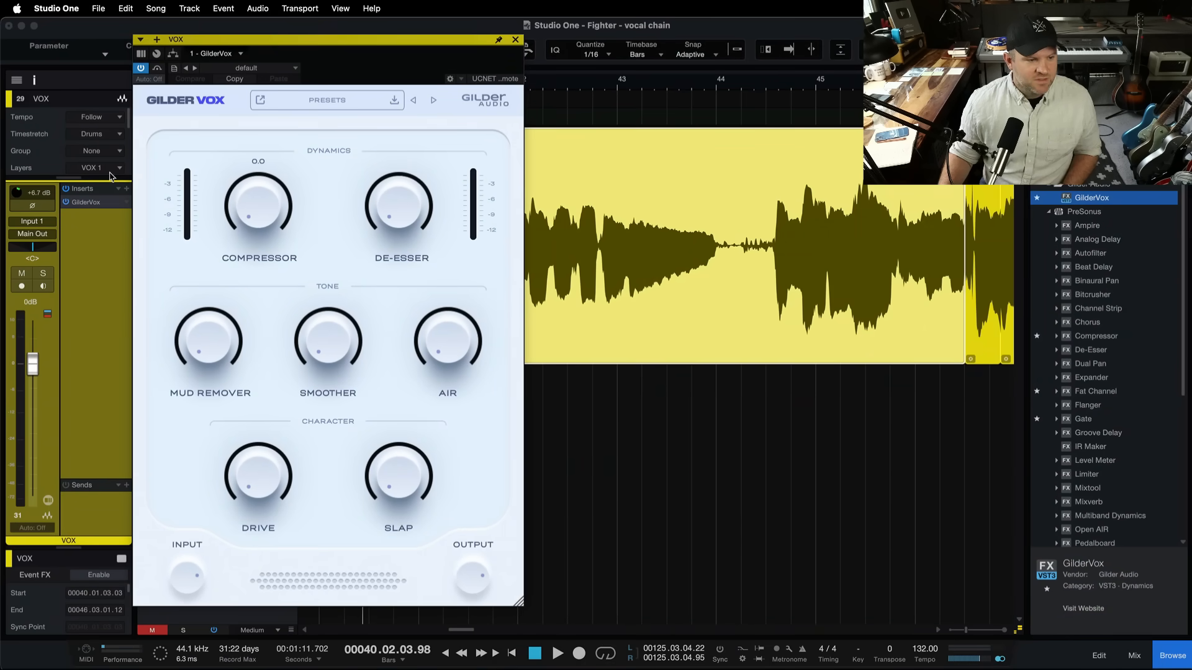
Step: Solo the VOX track, start playback, and set GilderVox's Compressor to 3.0
key(s)
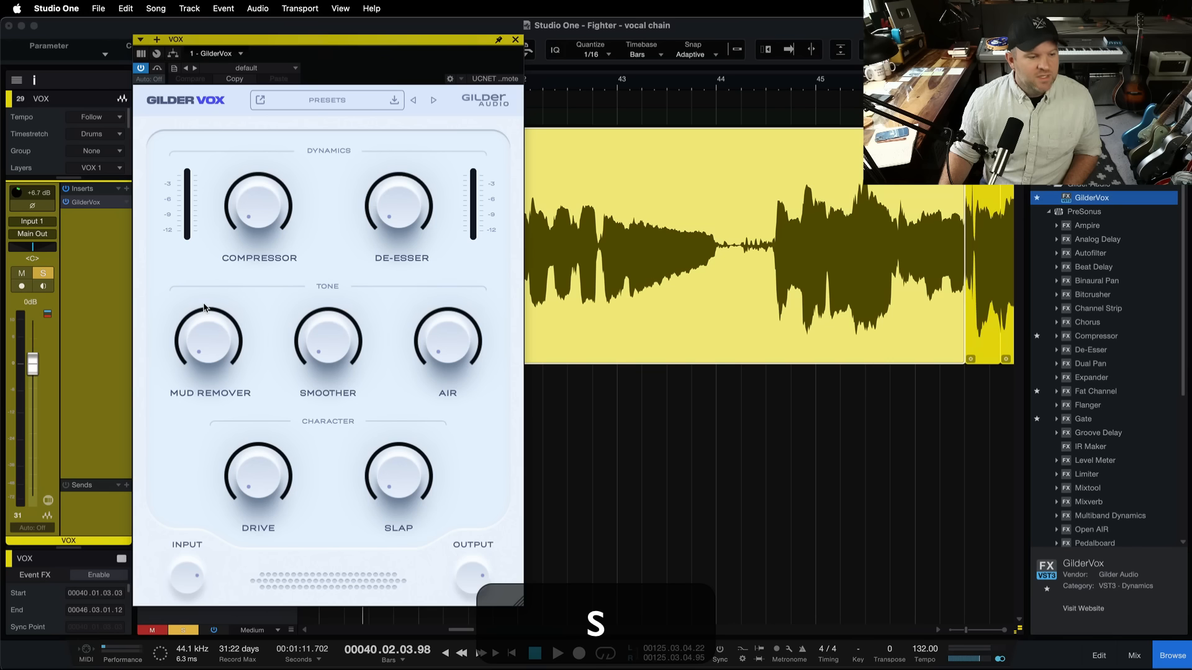
key(ctrl)
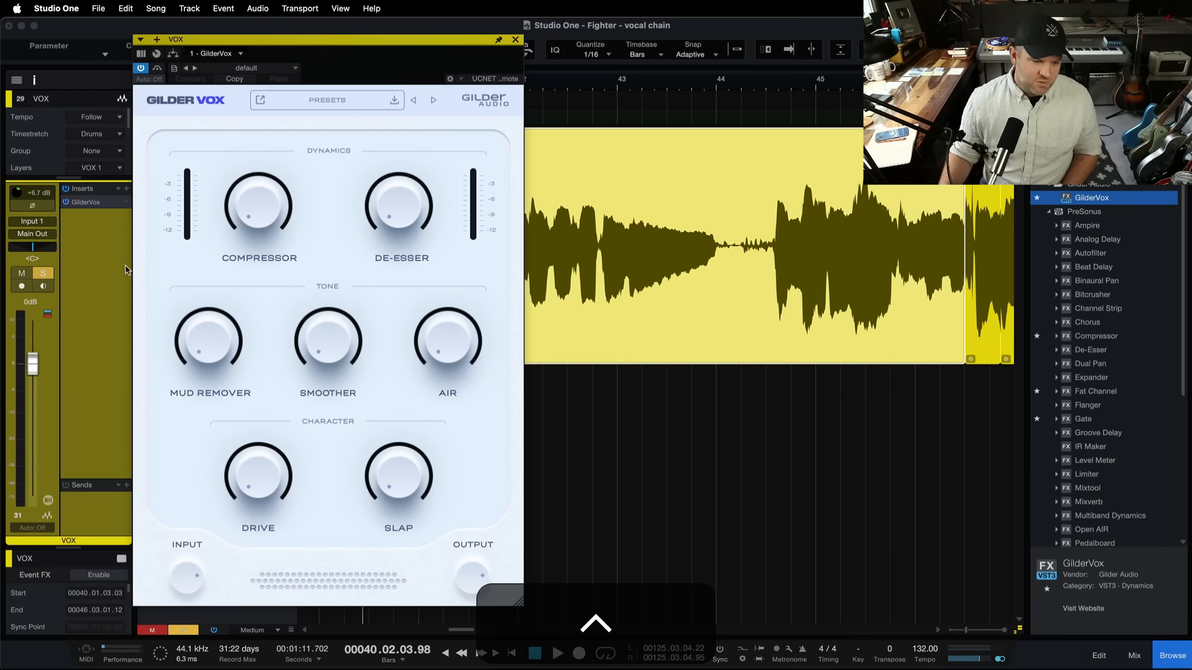
scroll(188, 237, up, 5)
scroll(199, 236, down, 3)
key(ctrl+space)
drag(292, 205, 296, 140)
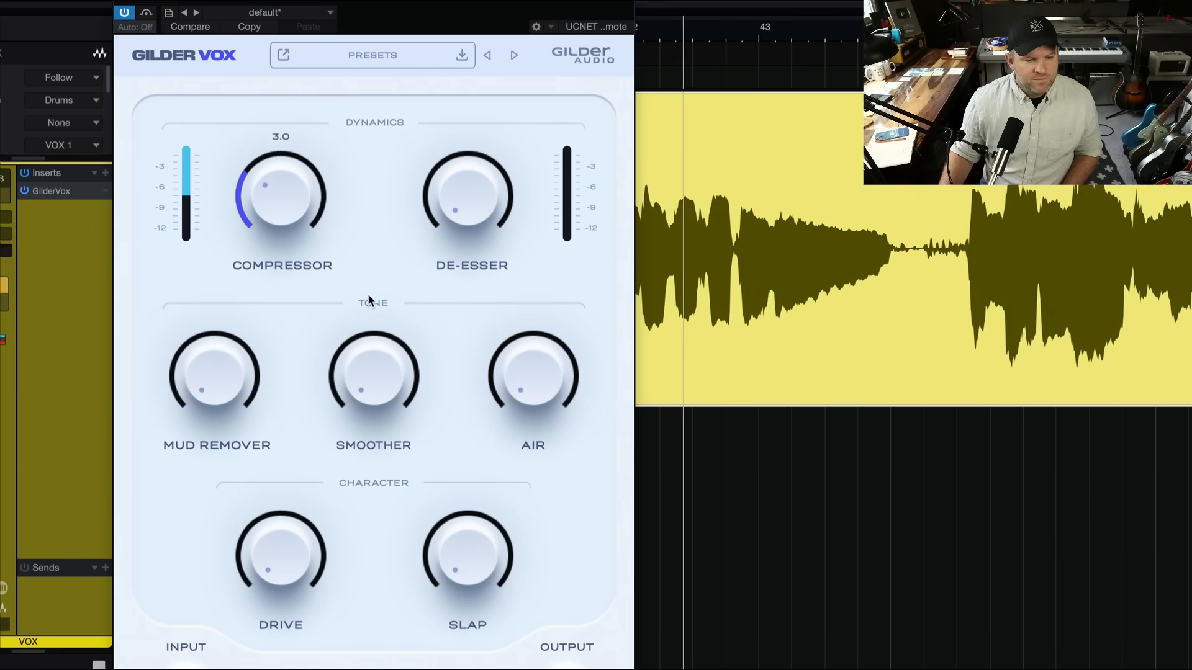
Step: Raise GilderVox's De-Esser moderately and set its Mud Remover to 2.5 while playing back the vocal
drag(496, 187, 496, 144)
drag(214, 360, 217, 304)
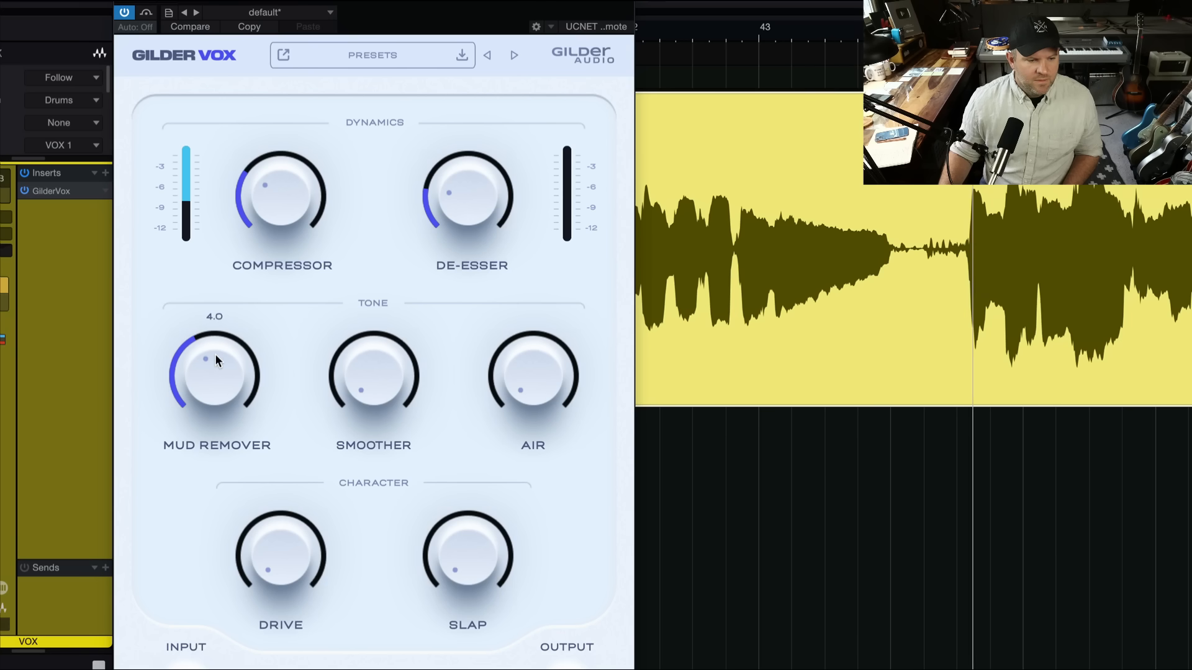
drag(215, 352, 213, 384)
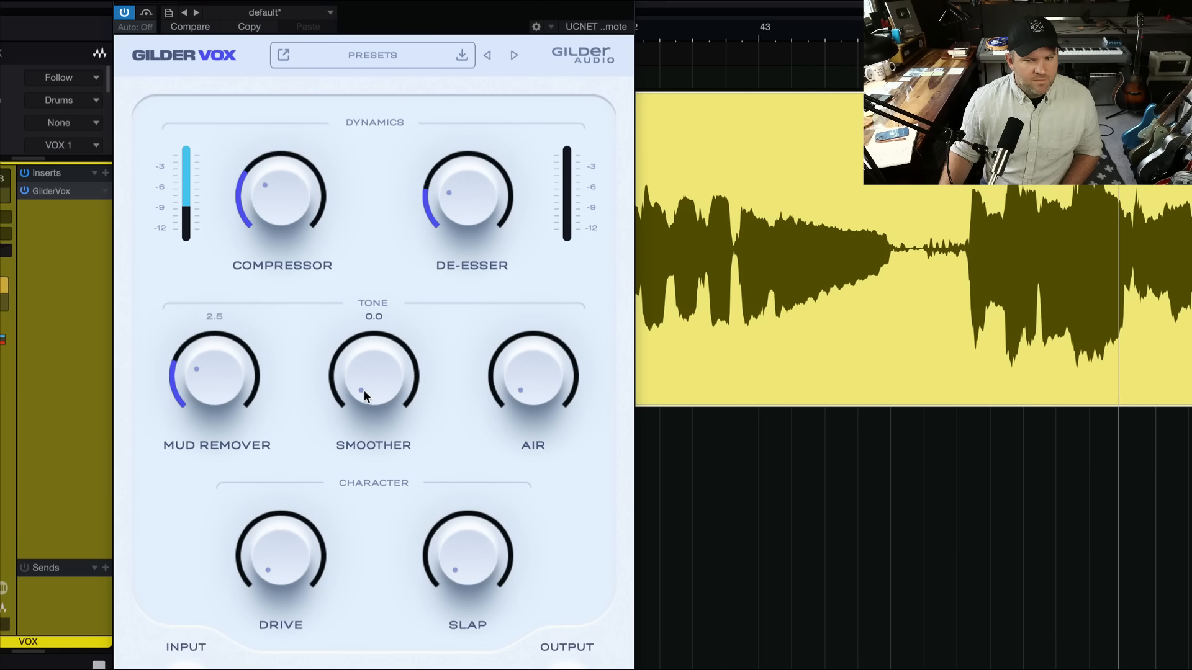
key(space)
key(space)
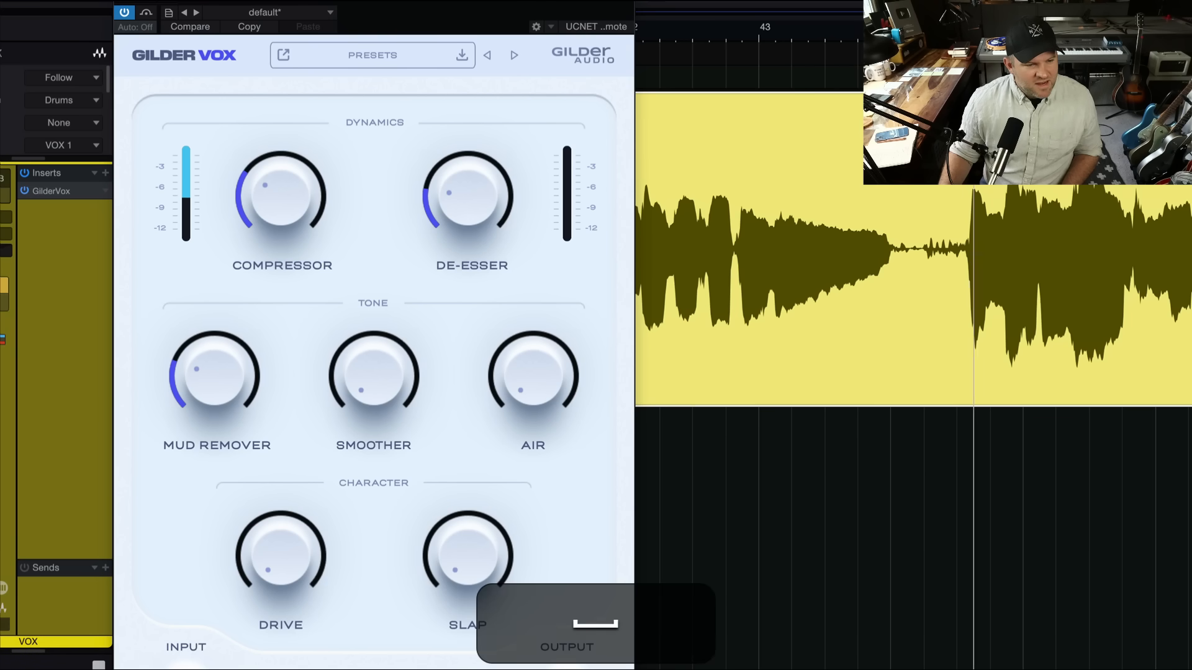
Step: Play back the soloed vocal and raise GilderVox's Smoother to 8.0
key(space)
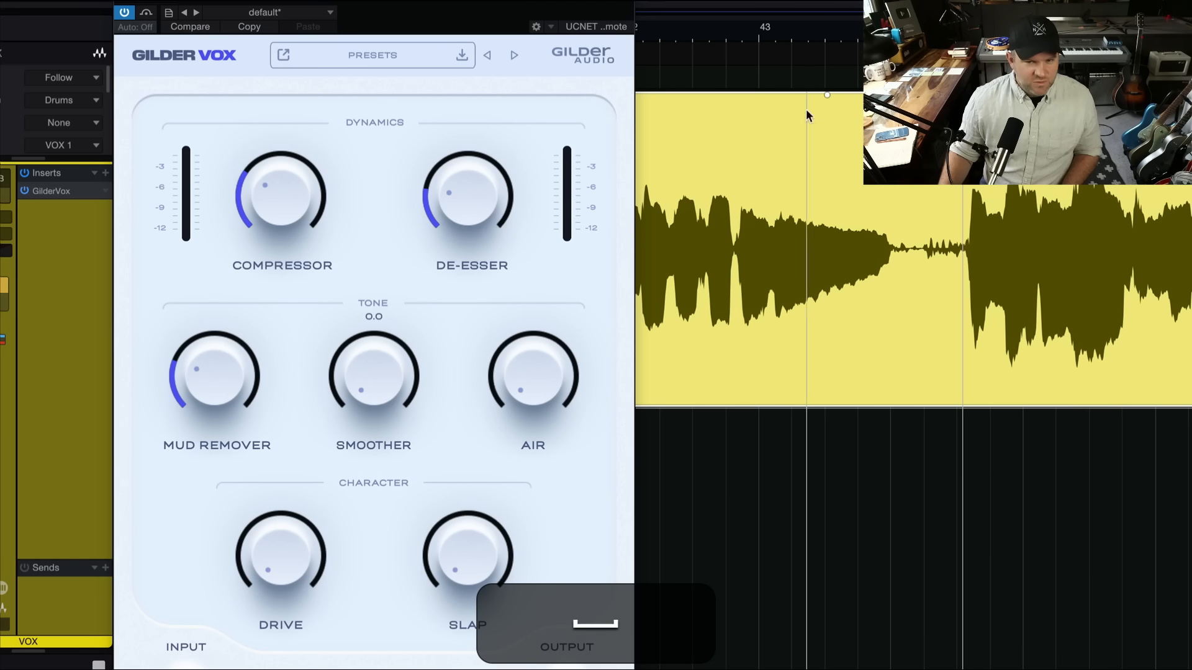
key(space)
drag(376, 364, 371, 214)
key(space)
key(space)
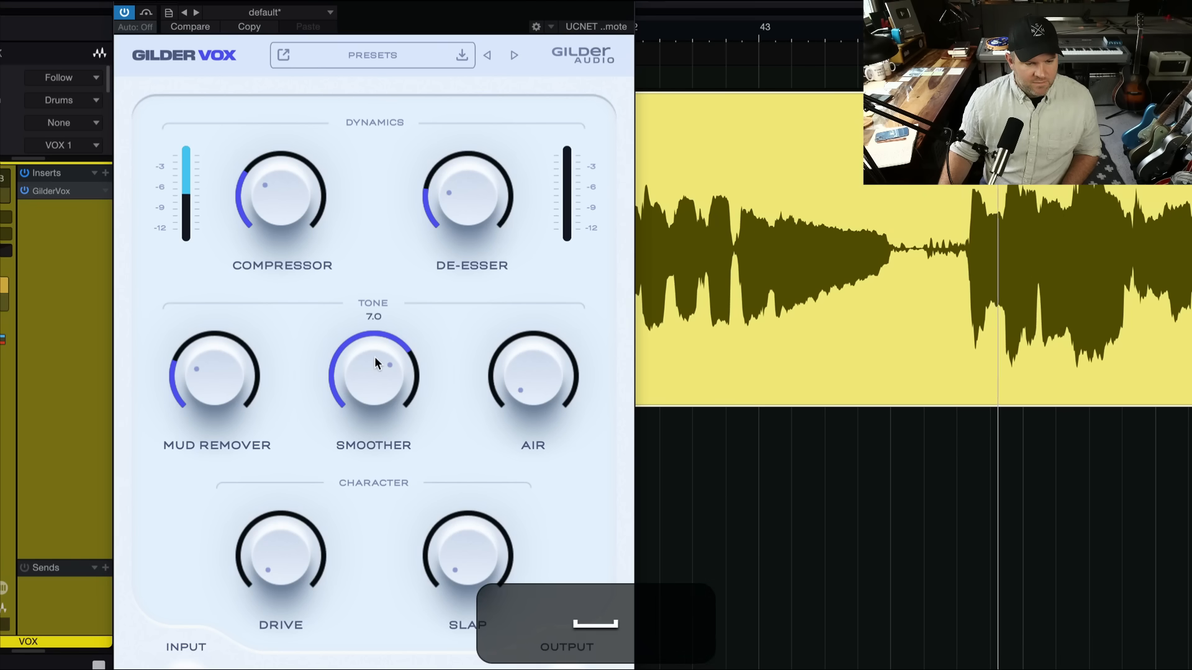
drag(375, 358, 374, 336)
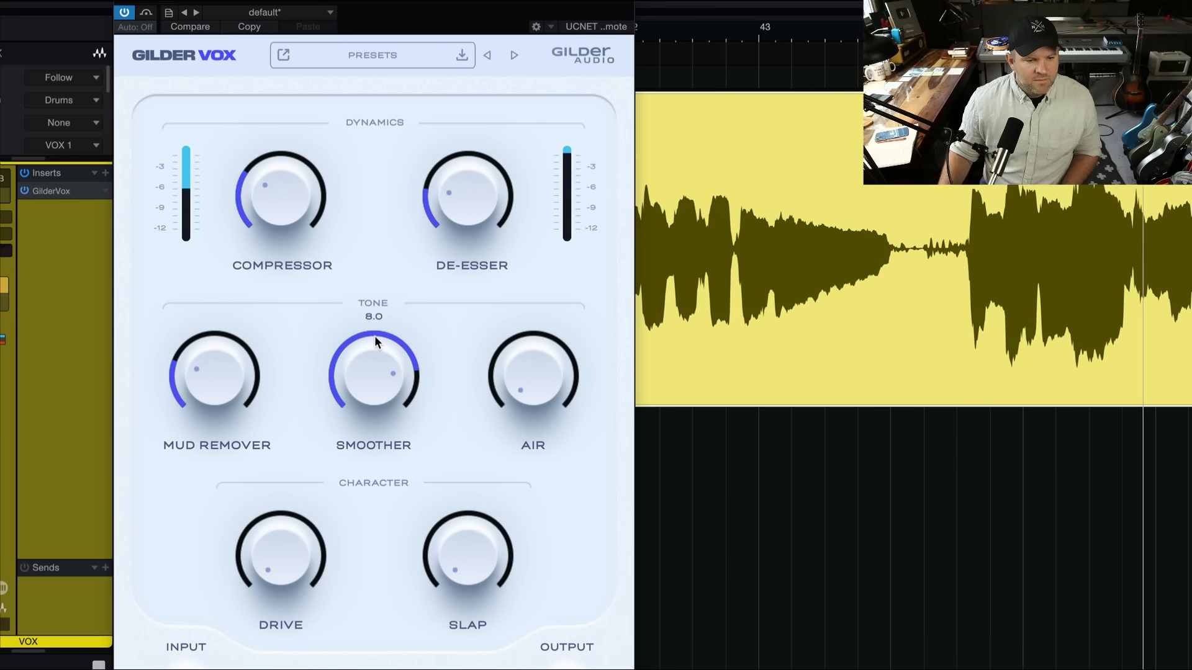
key(space)
key(space)
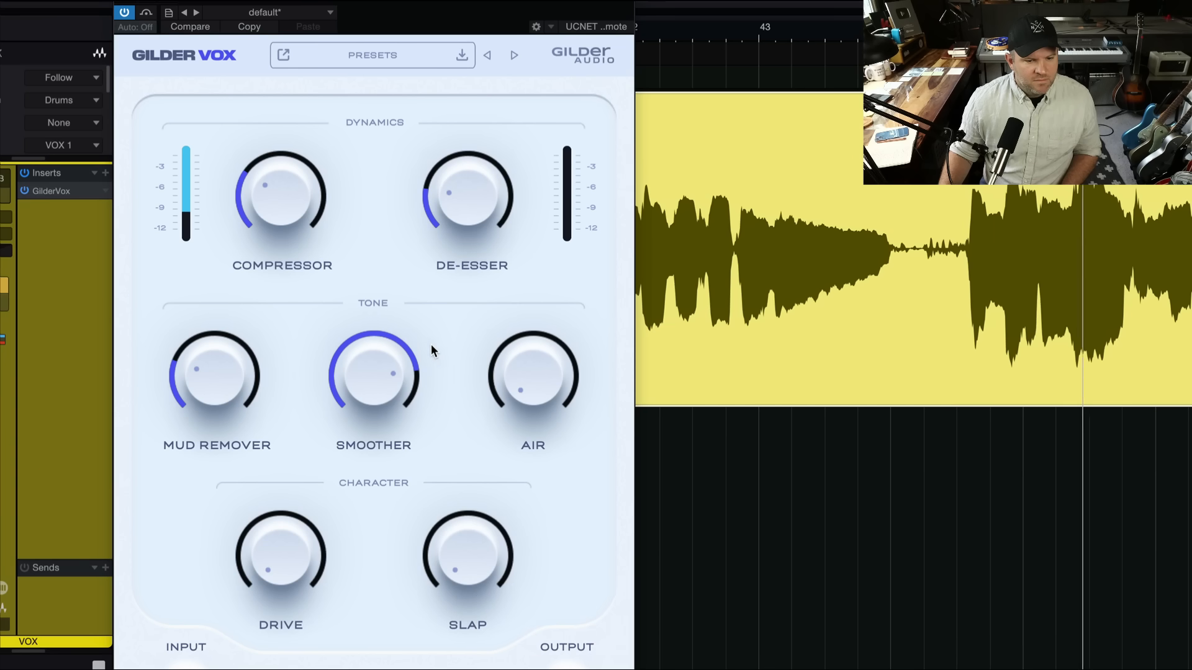
Step: Raise GilderVox's Mud Remover and Air, and set its De-Esser to 4.0 while playing back the vocal
drag(479, 205, 471, 178)
key(space)
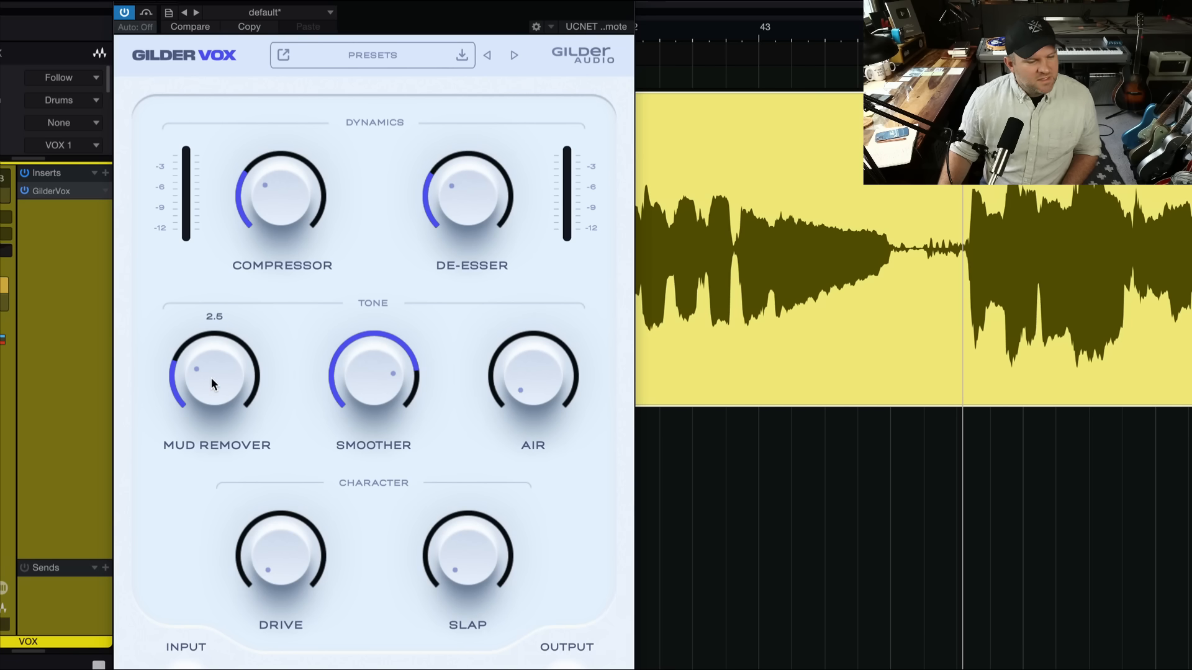
key(space)
drag(228, 374, 228, 353)
drag(500, 369, 500, 288)
drag(477, 184, 479, 161)
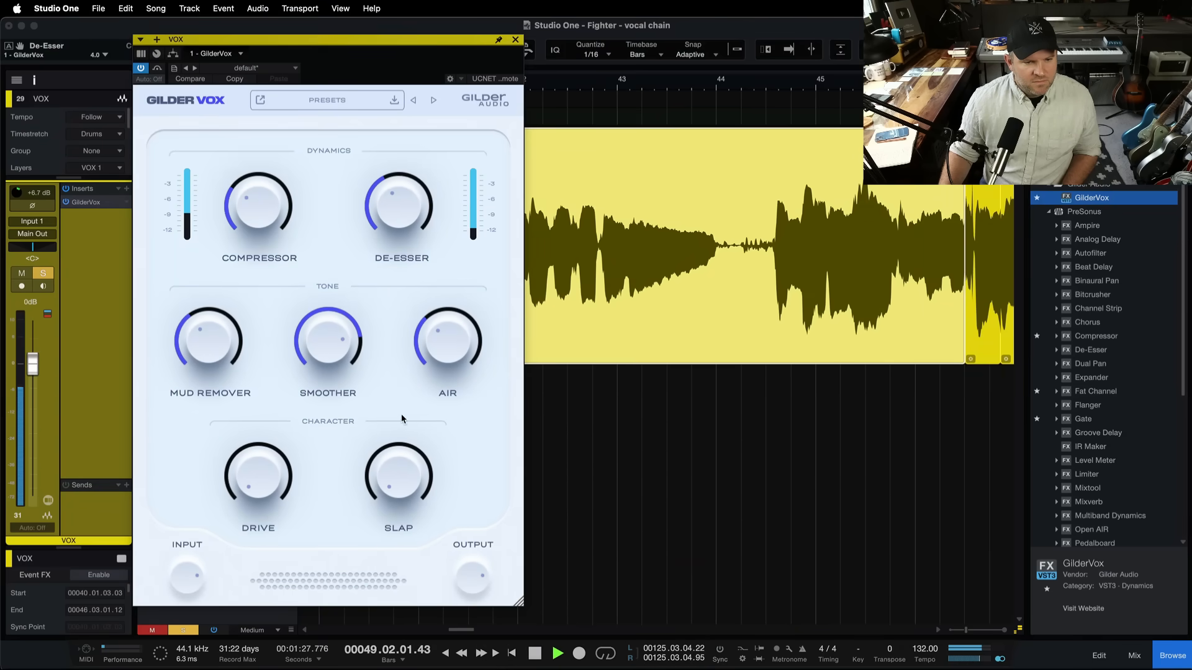
Step: Lower GilderVox's Air to 2.0 and back its De-Esser off slightly during playback
drag(449, 341, 453, 349)
mouse_move(408, 218)
drag(408, 218, 410, 228)
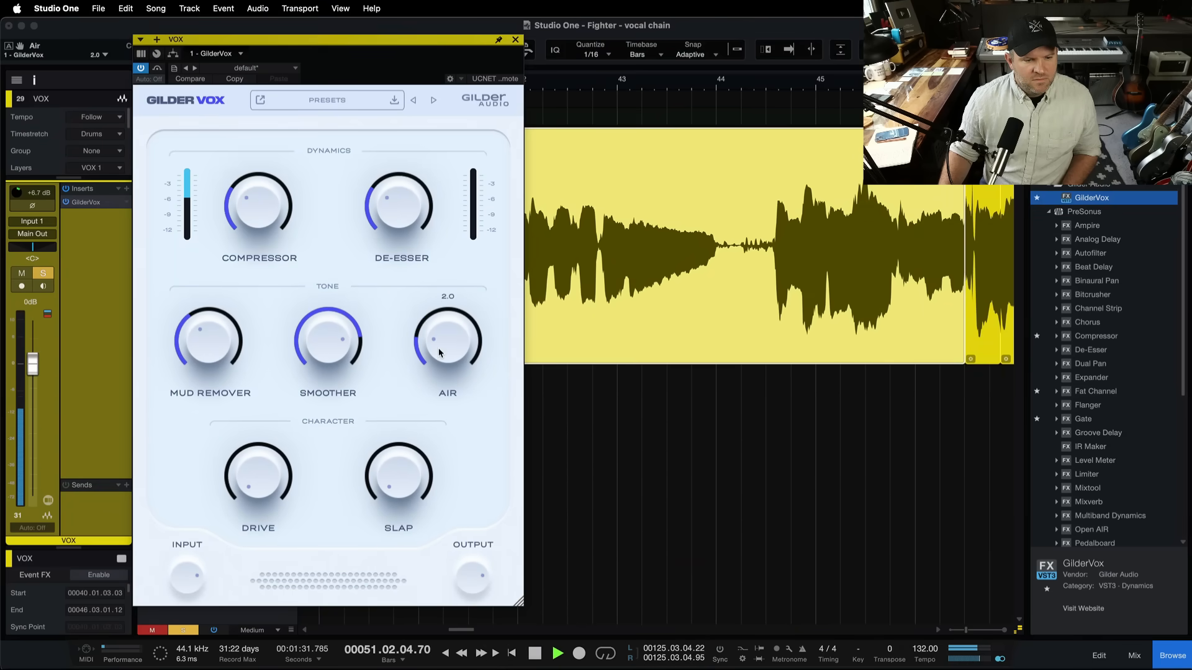
drag(257, 494, 256, 500)
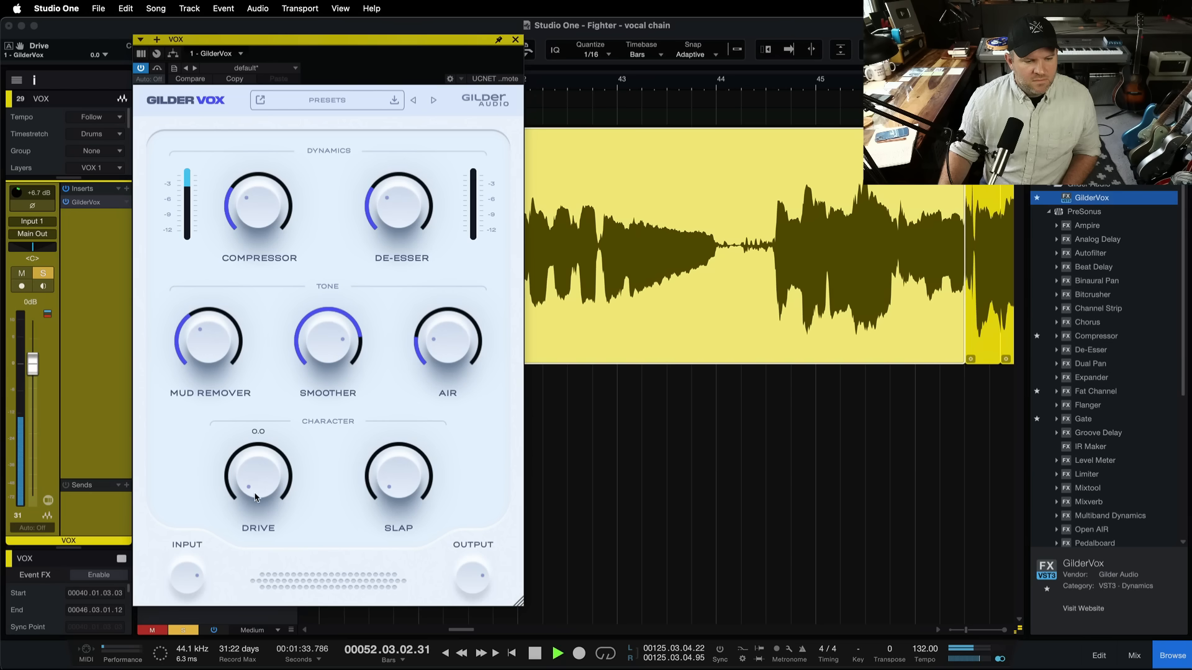
key(space)
mouse_move(400, 485)
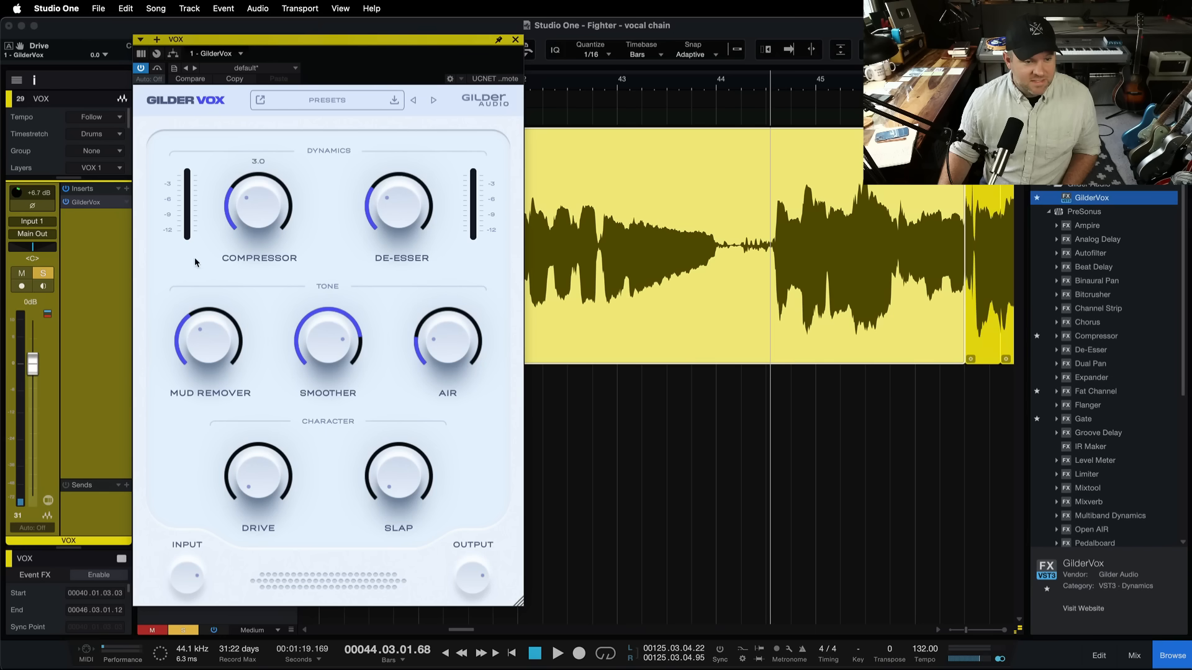
Step: Compare the soloed vocal with GilderVox bypassed and re-enabled during playback
key(space)
click(65, 202)
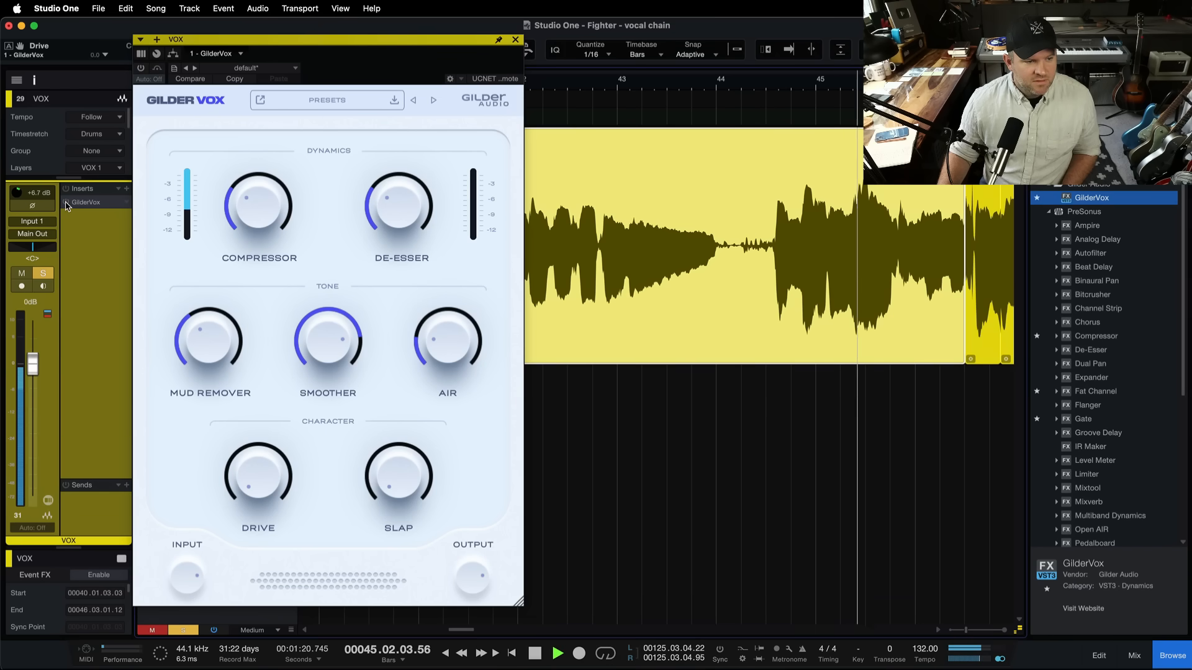
click(66, 202)
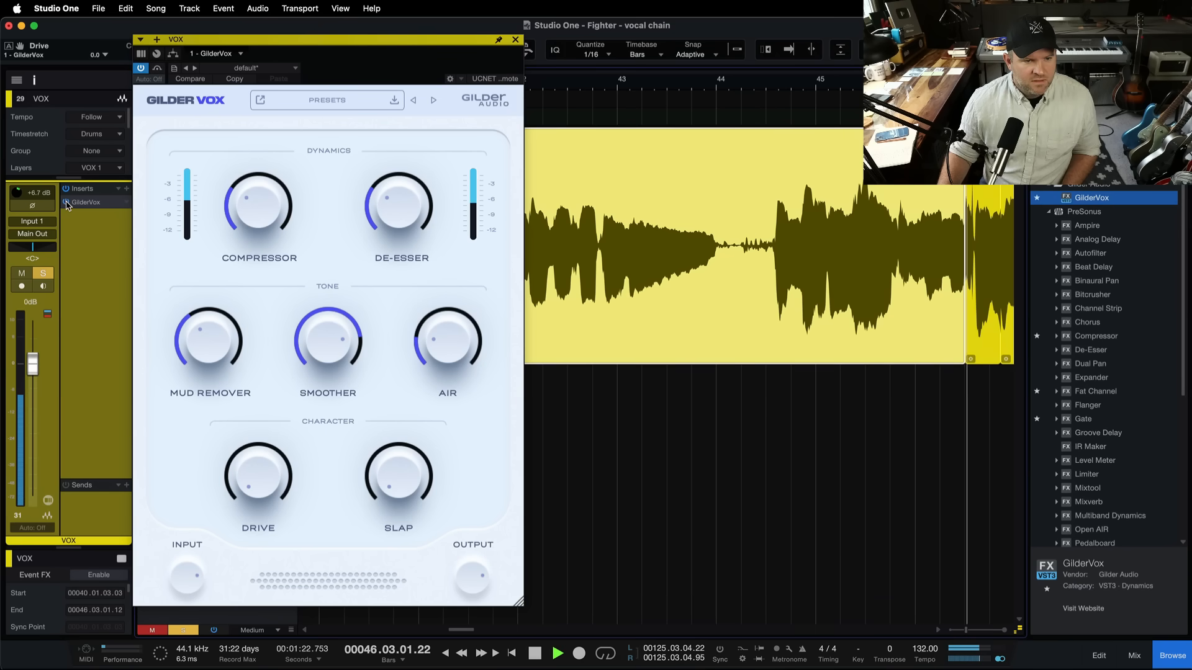
key(space)
Step: Set GilderVox's De-Esser to 4.2 and raise its Drive to about 1.5 during playback
drag(390, 199, 391, 190)
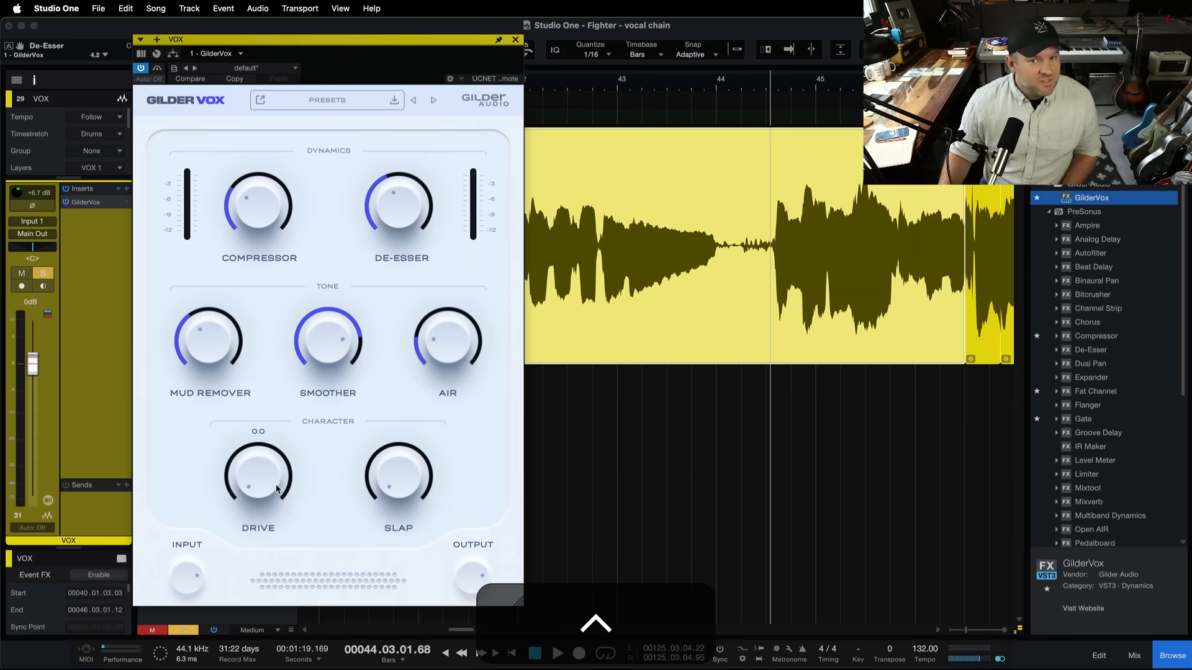
key(space)
drag(277, 489, 264, 455)
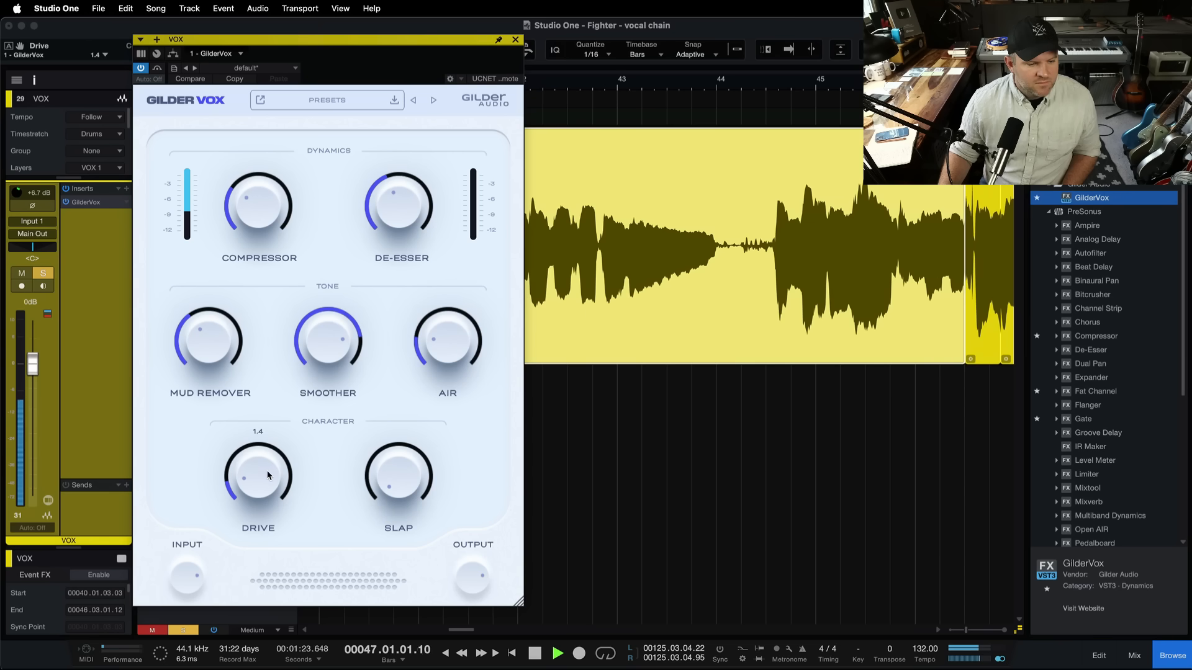
key(space)
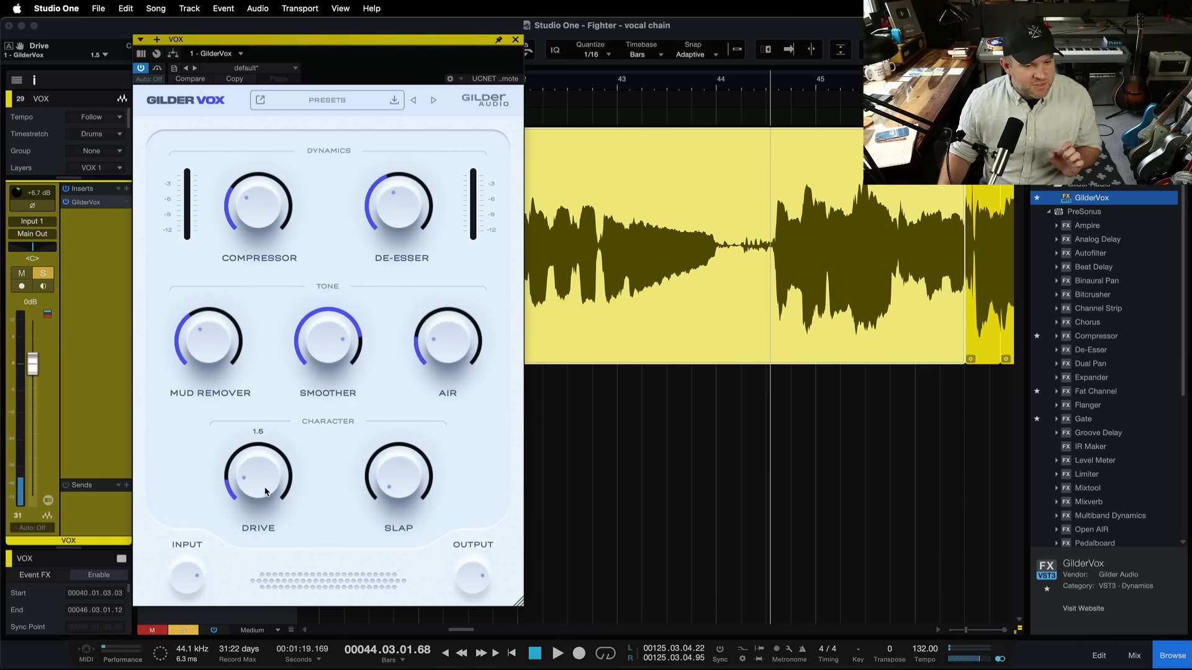
Step: Set GilderVox's Air to 3.0 and raise its Smoother slightly while listening to the vocal
drag(461, 351, 459, 339)
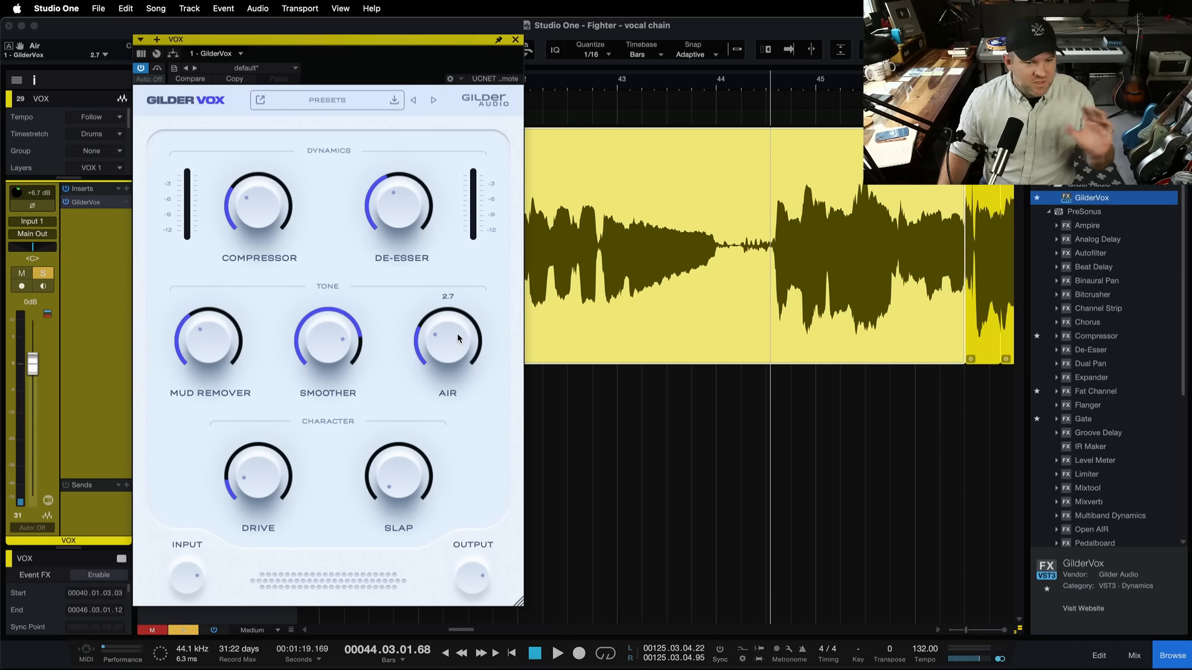
key(space)
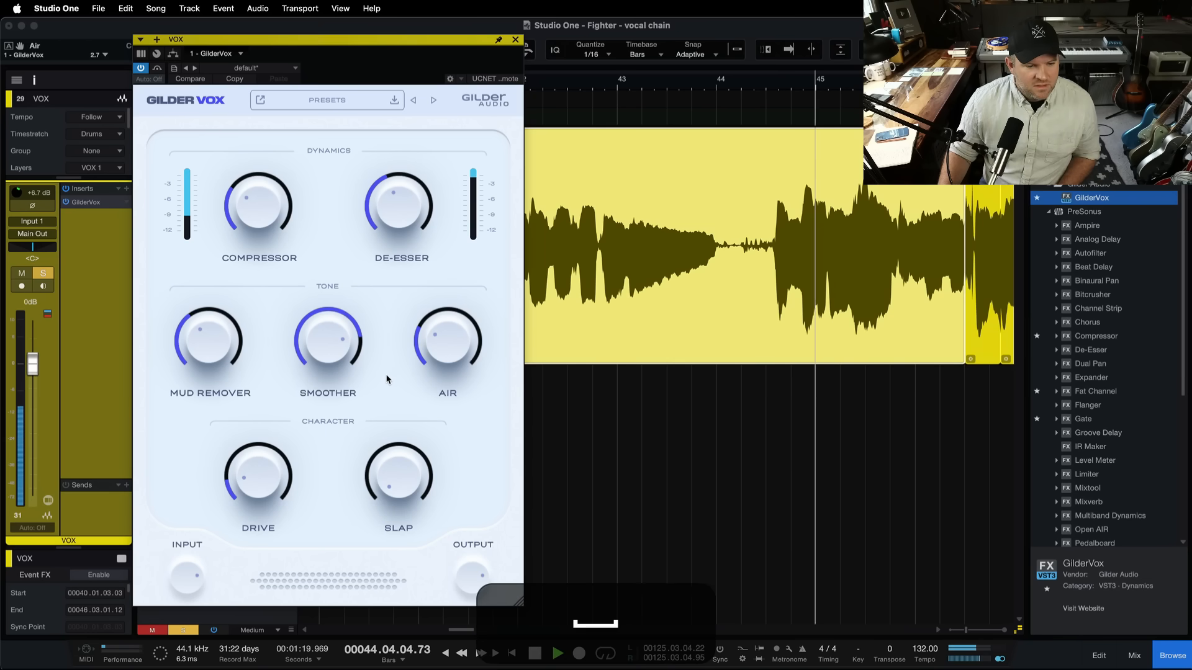
drag(334, 344, 334, 340)
drag(424, 338, 424, 336)
mouse_move(407, 484)
key(space)
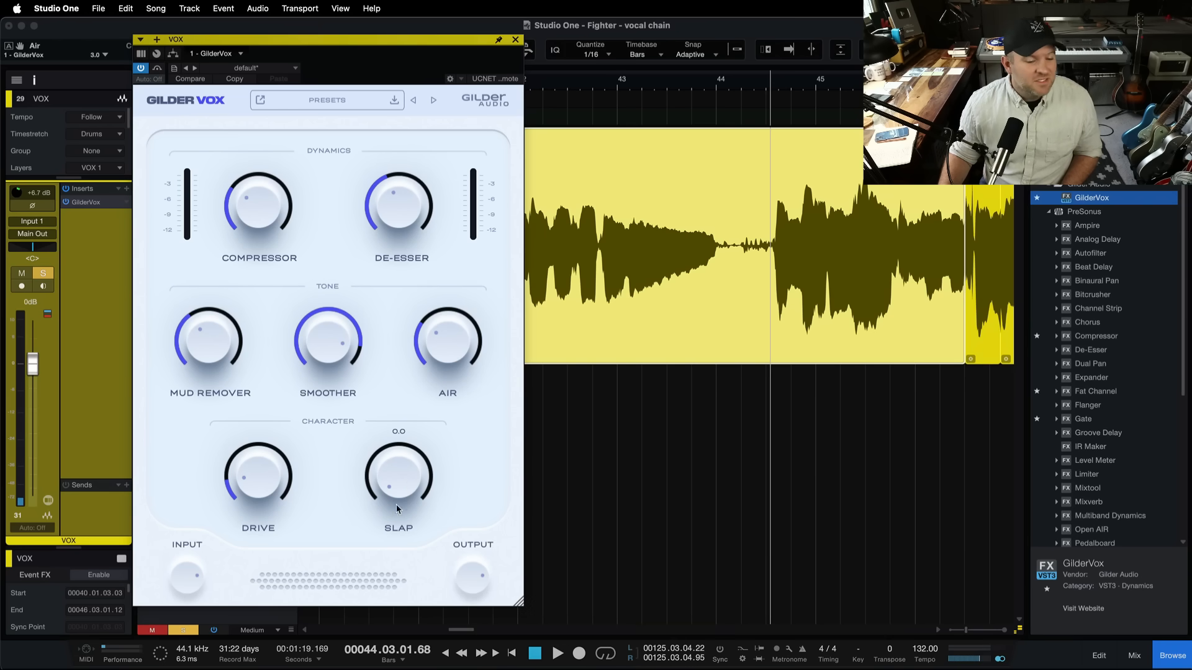
Step: Play the vocal from the phrase starting at bar 40 and set GilderVox's Slap to 2.9
scroll(568, 298, left, 5)
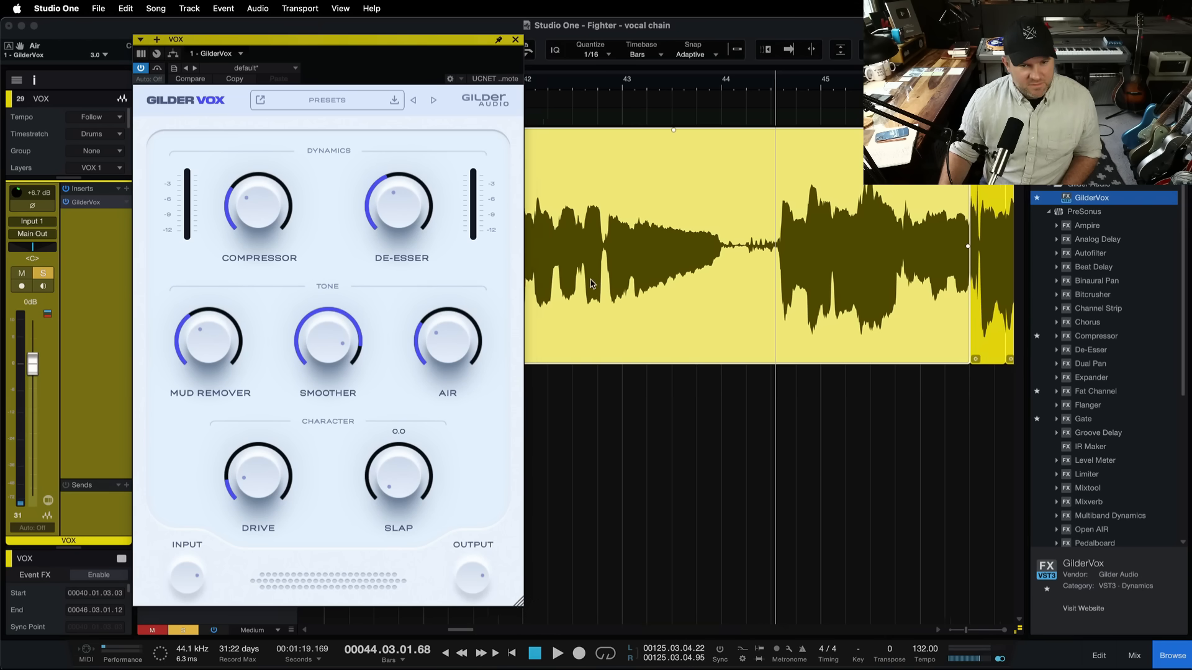
click(664, 91)
key(space)
drag(405, 475, 410, 431)
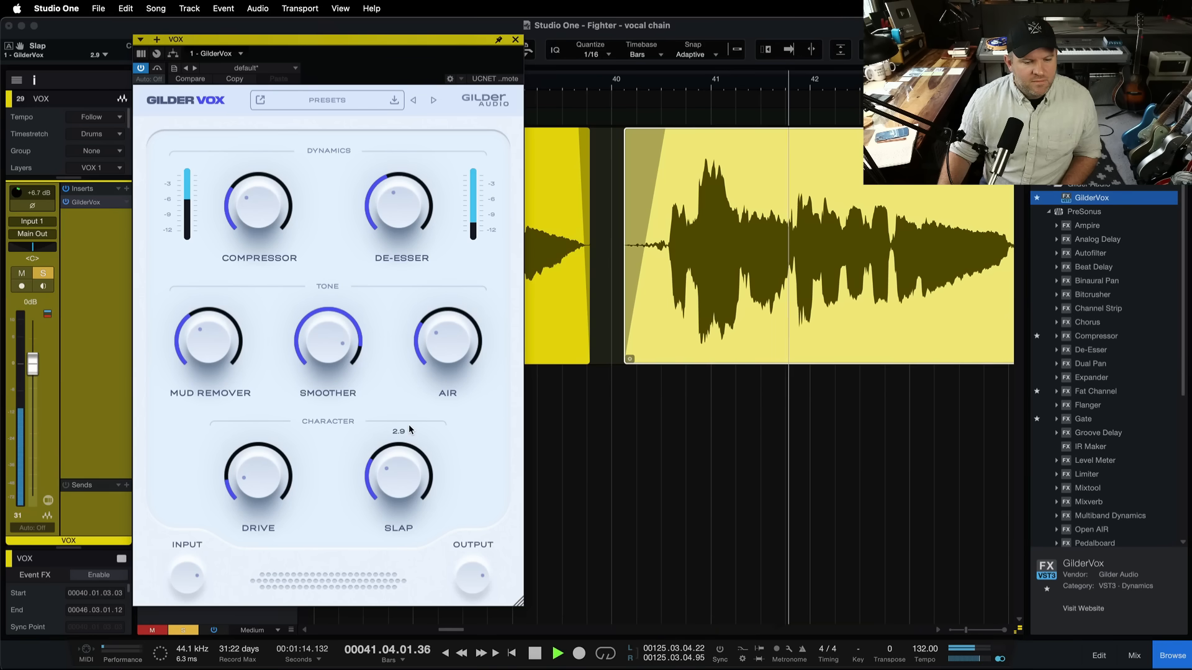
Step: Raise GilderVox's Mud Remover slightly and set its Compressor to 3.6
drag(215, 352, 215, 344)
drag(255, 217, 255, 208)
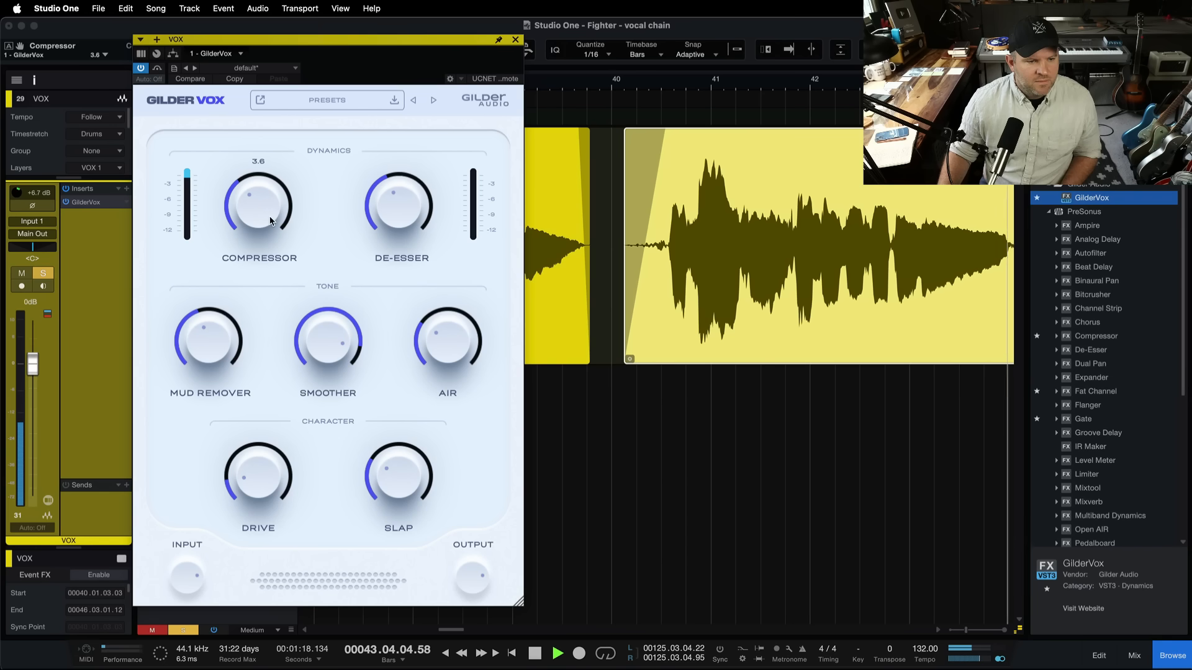
Step: Unsolo the VOX track to hear it in the full mix and set GilderVox's Output to 3.32 dB
key(shift+super+s)
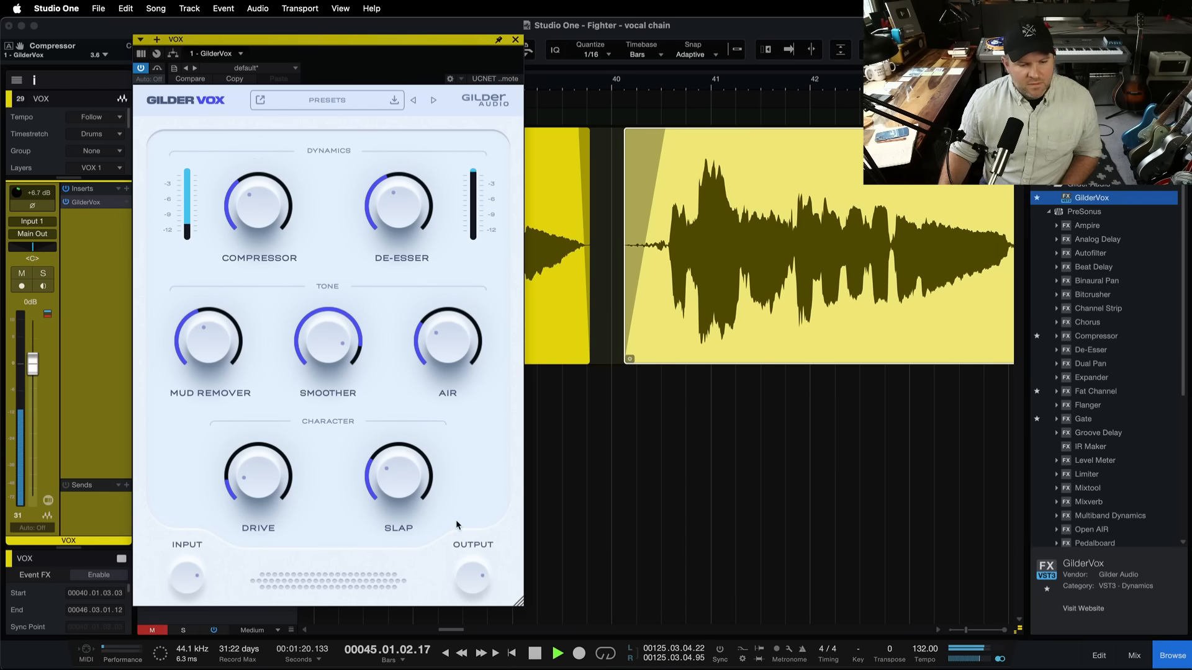
click(471, 560)
scroll(470, 560, down, 3)
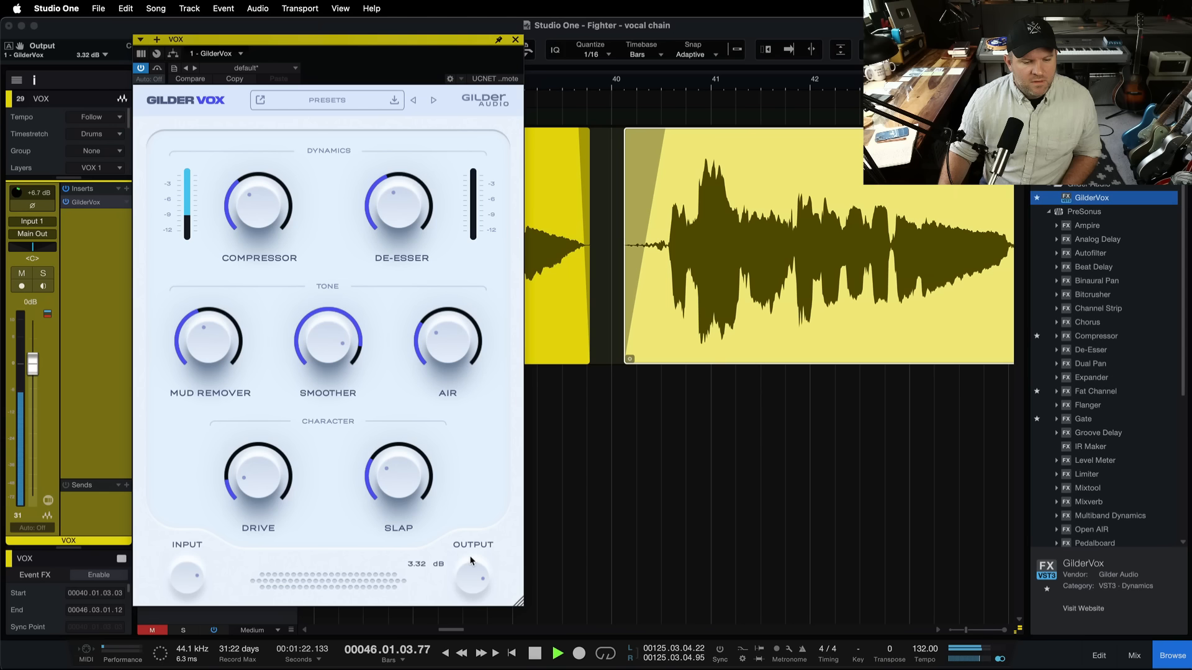
Step: Set GilderVox's Air and De-Esser both to 3.6 in the full mix and stop playback
drag(453, 351, 453, 343)
drag(402, 200, 402, 207)
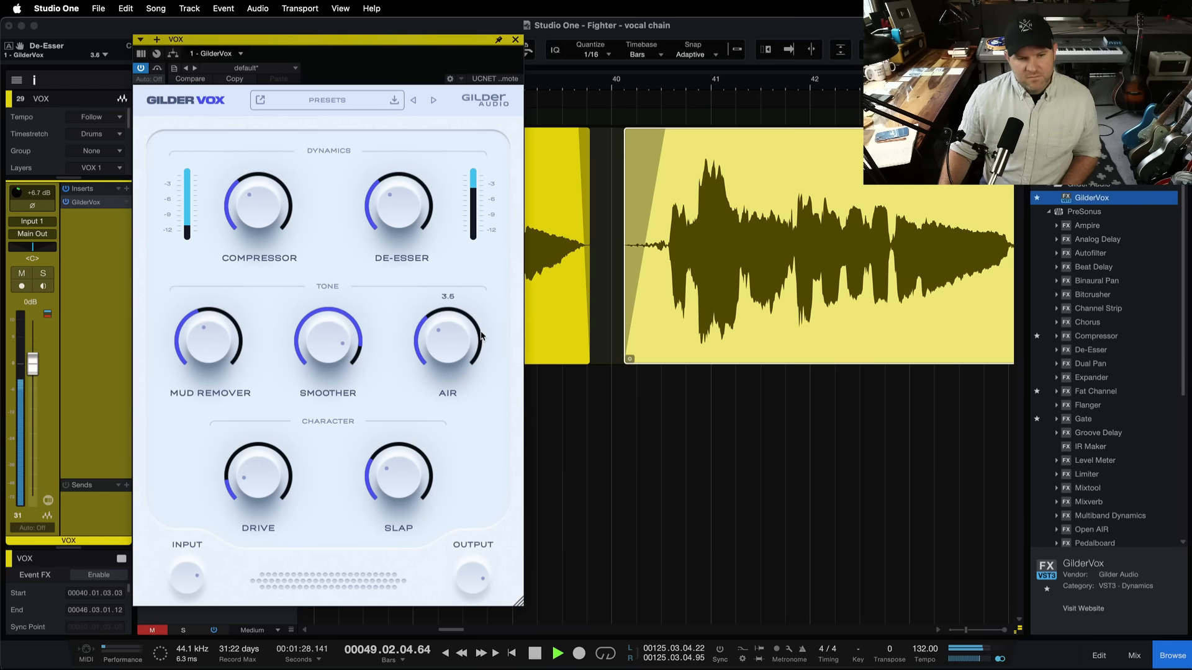
key(space)
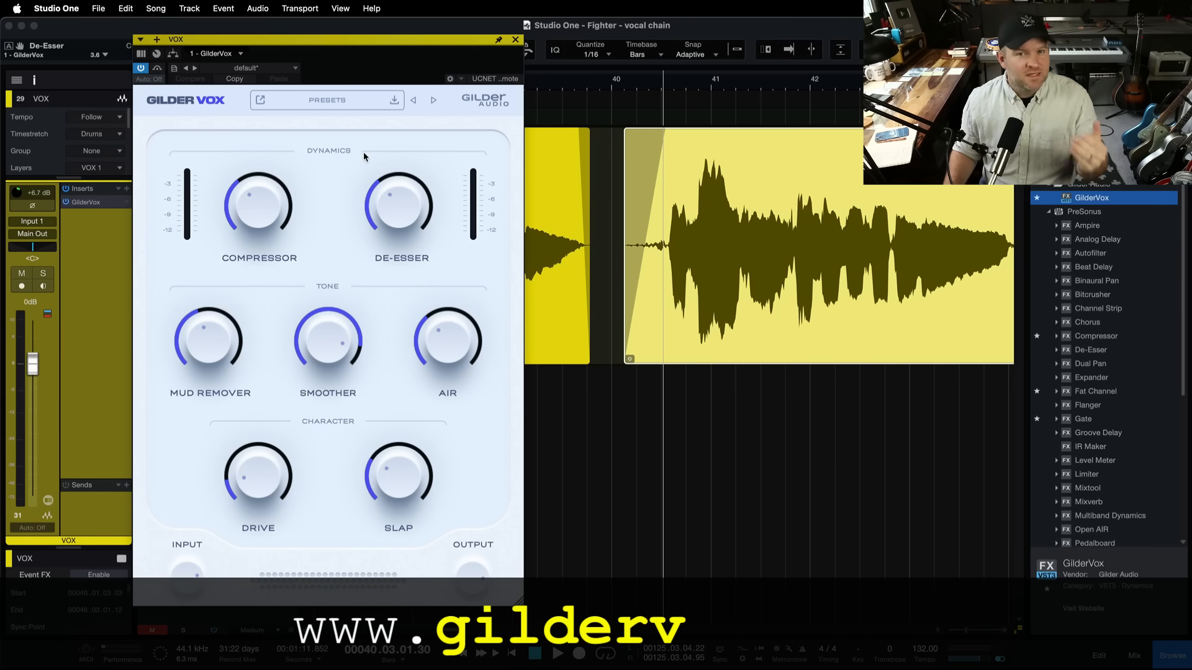
Step: Switch to Evernote, read through the comments in the GilderVox Testimonials note, and return to Studio One
key(super+Tab)
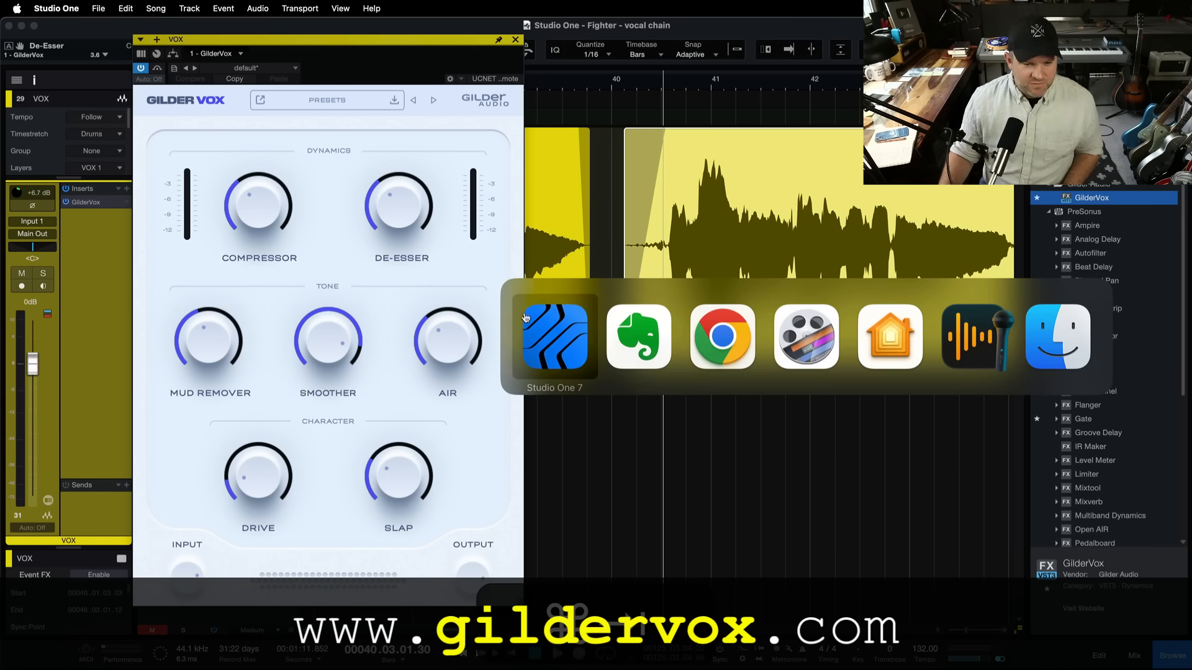
scroll(413, 202, up, 2)
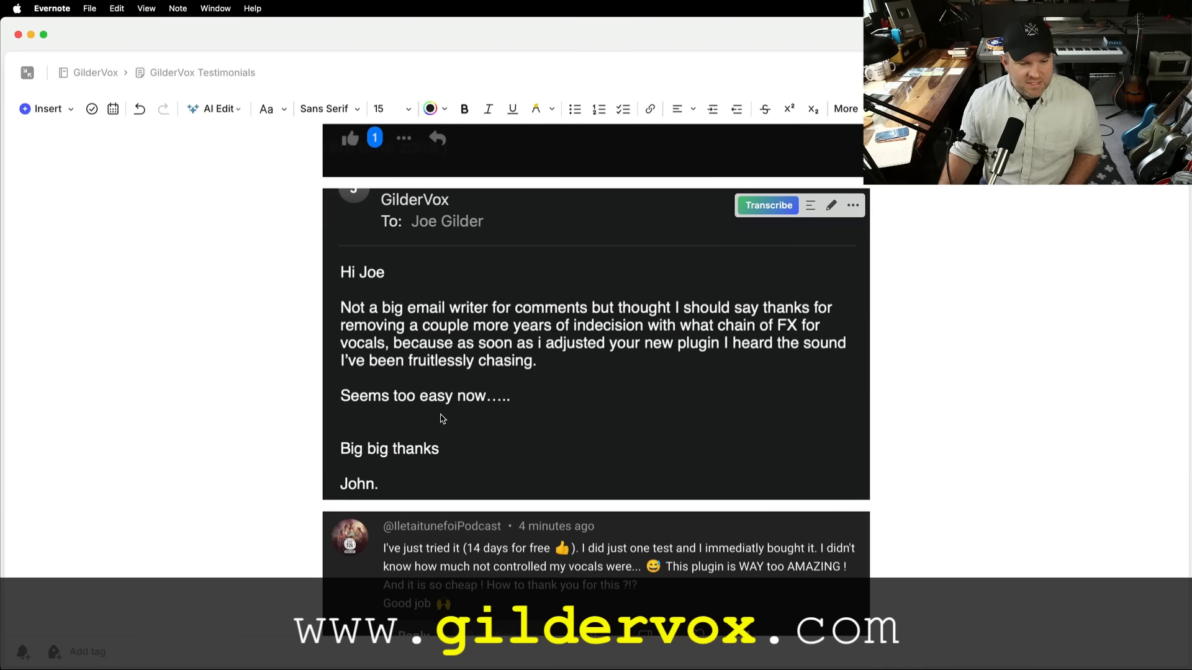
scroll(490, 423, up, 10)
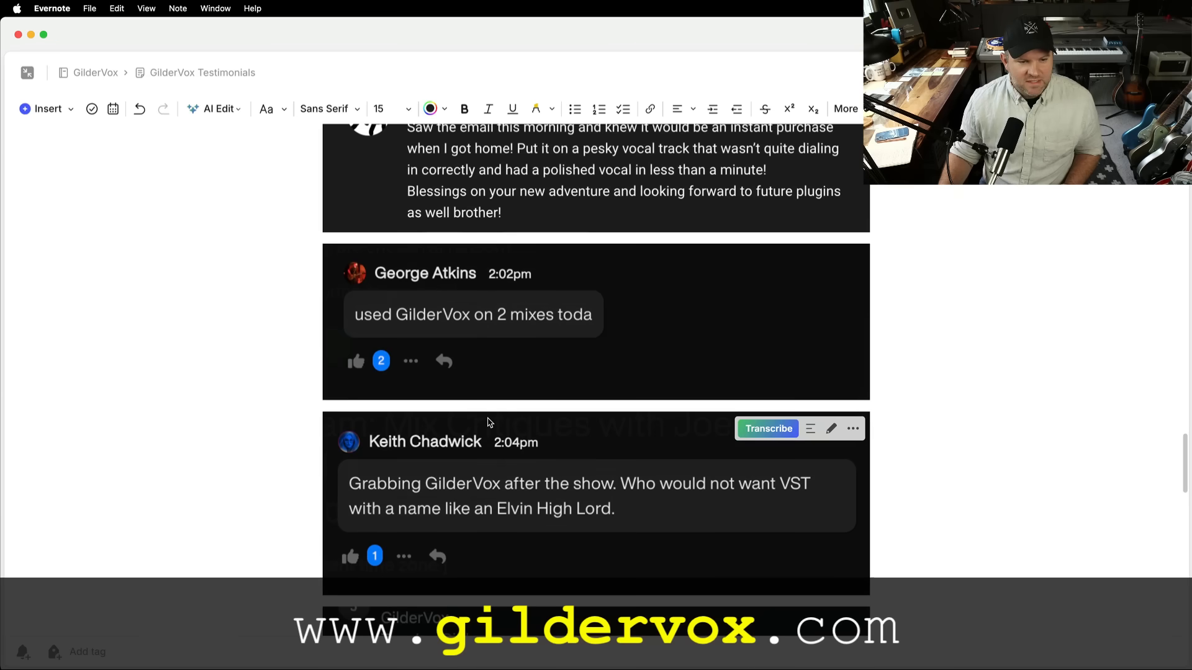
scroll(457, 316, up, 4)
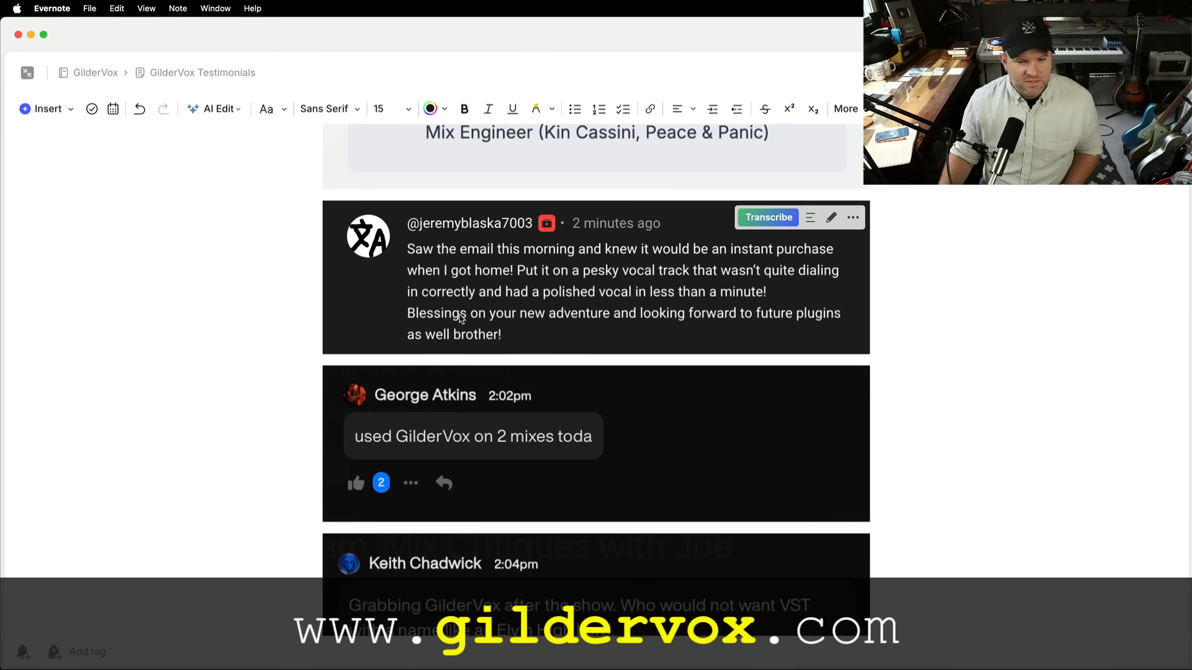
scroll(504, 298, down, 1)
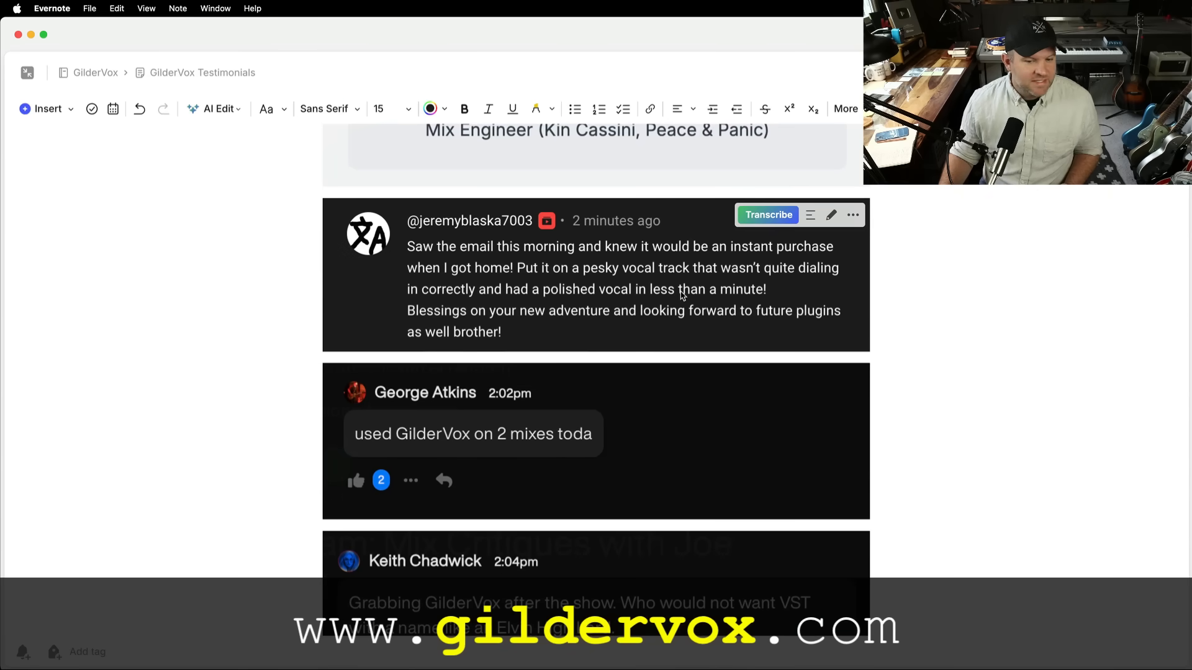
scroll(683, 295, down, 20)
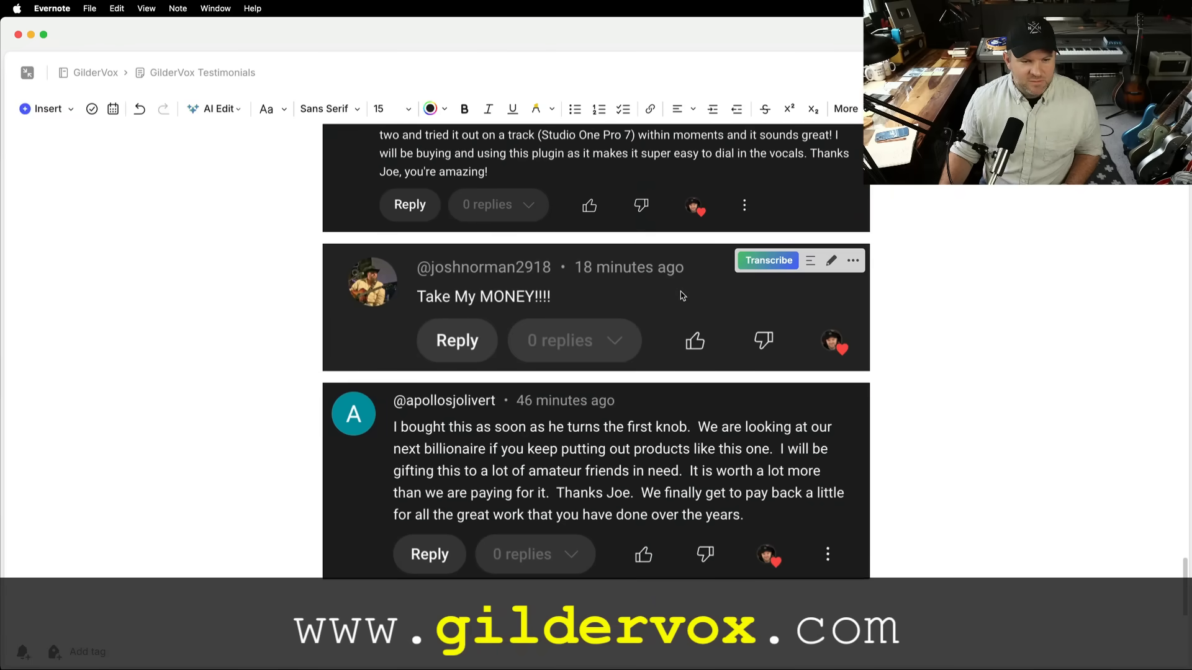
scroll(481, 284, up, 15)
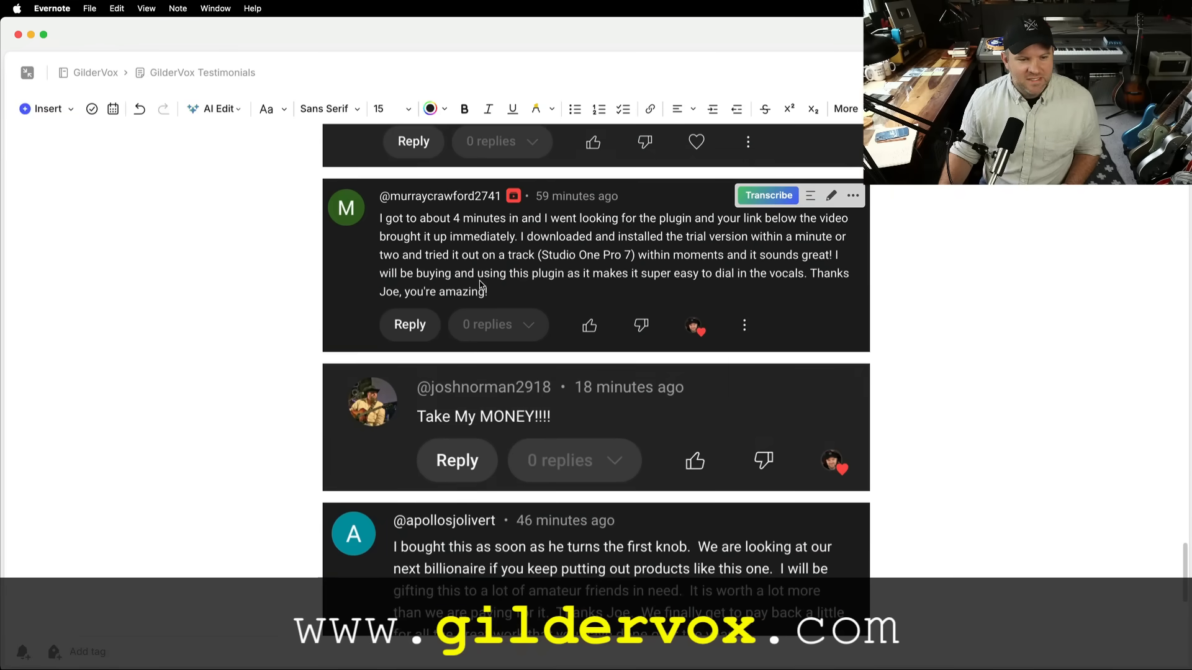
scroll(481, 285, up, 7)
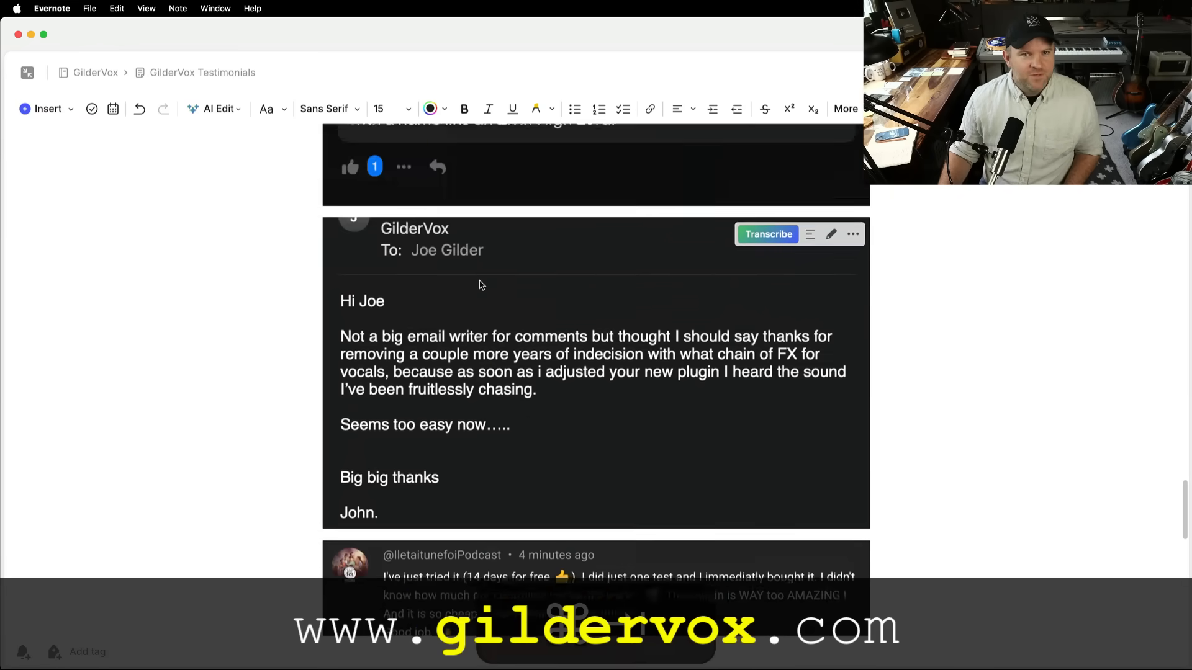
key(super+Tab)
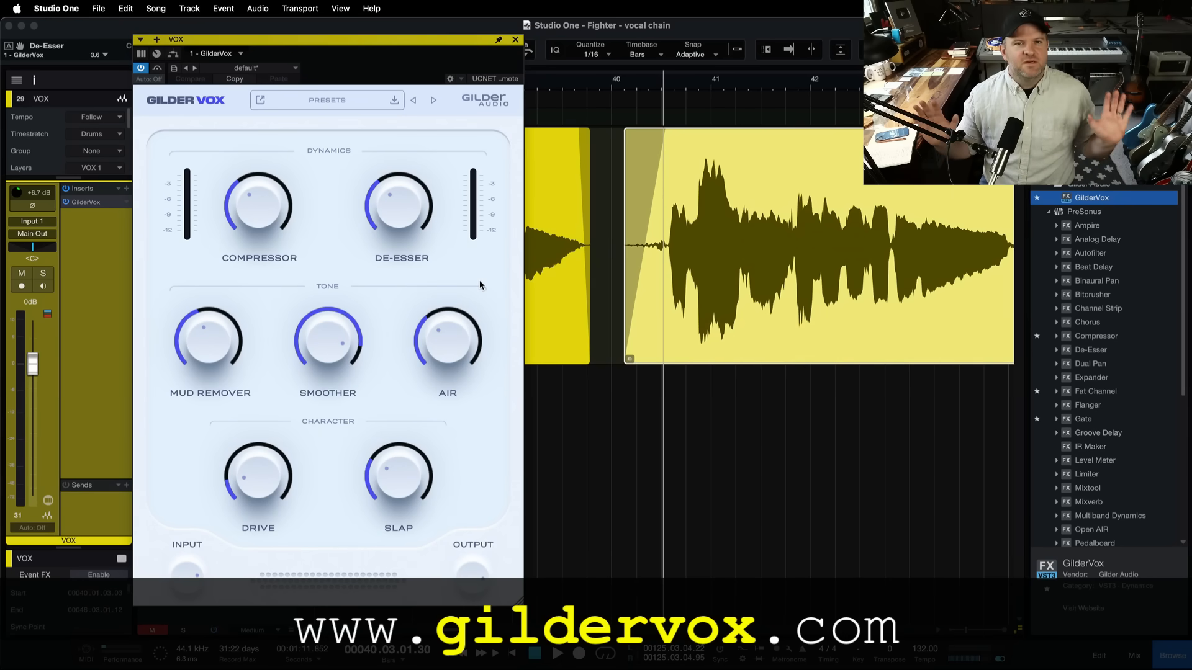